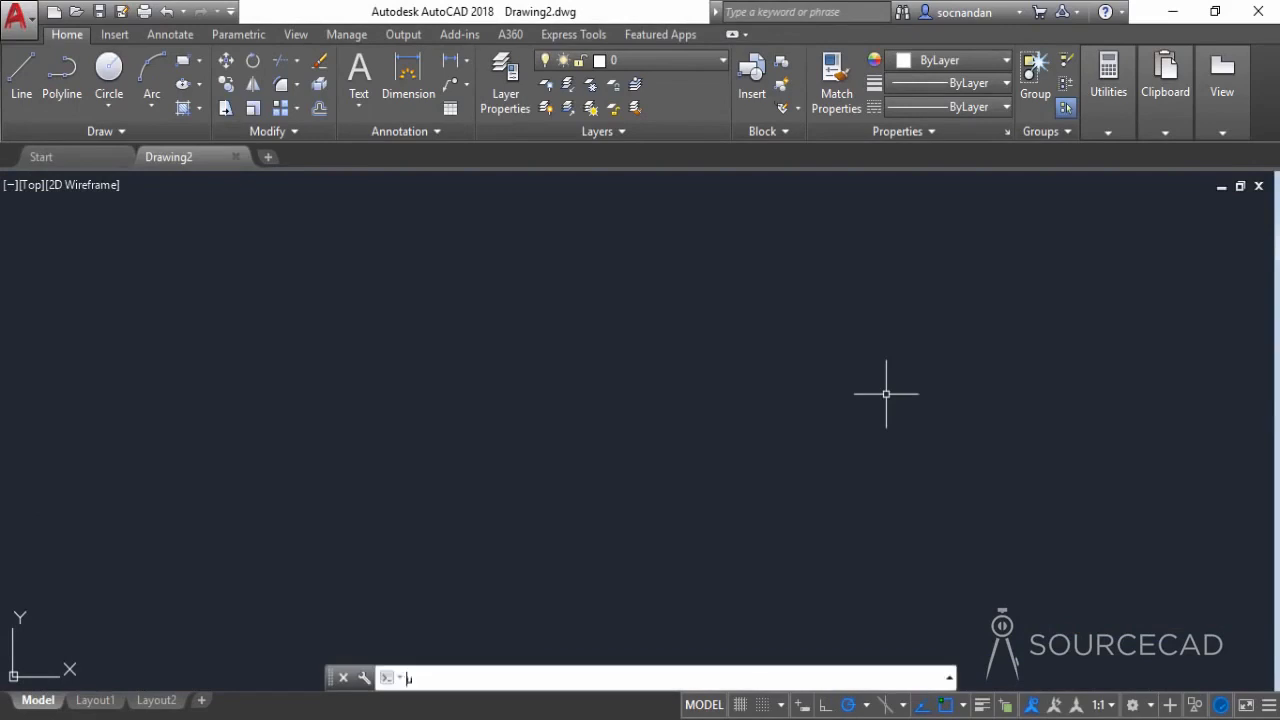
Step: Set the drawing units to Architectural length with 0'-0 1/4" precision and an insertion scale of Inches
text(UN)
key(Return)
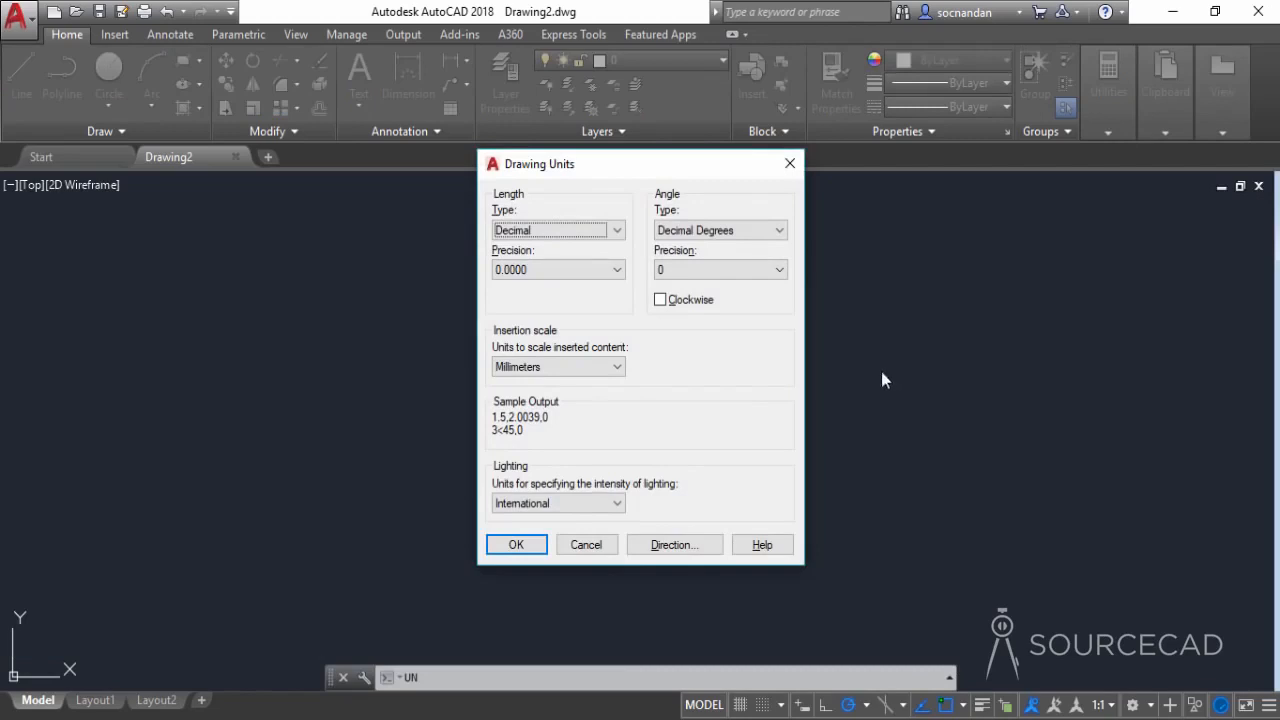
click(598, 232)
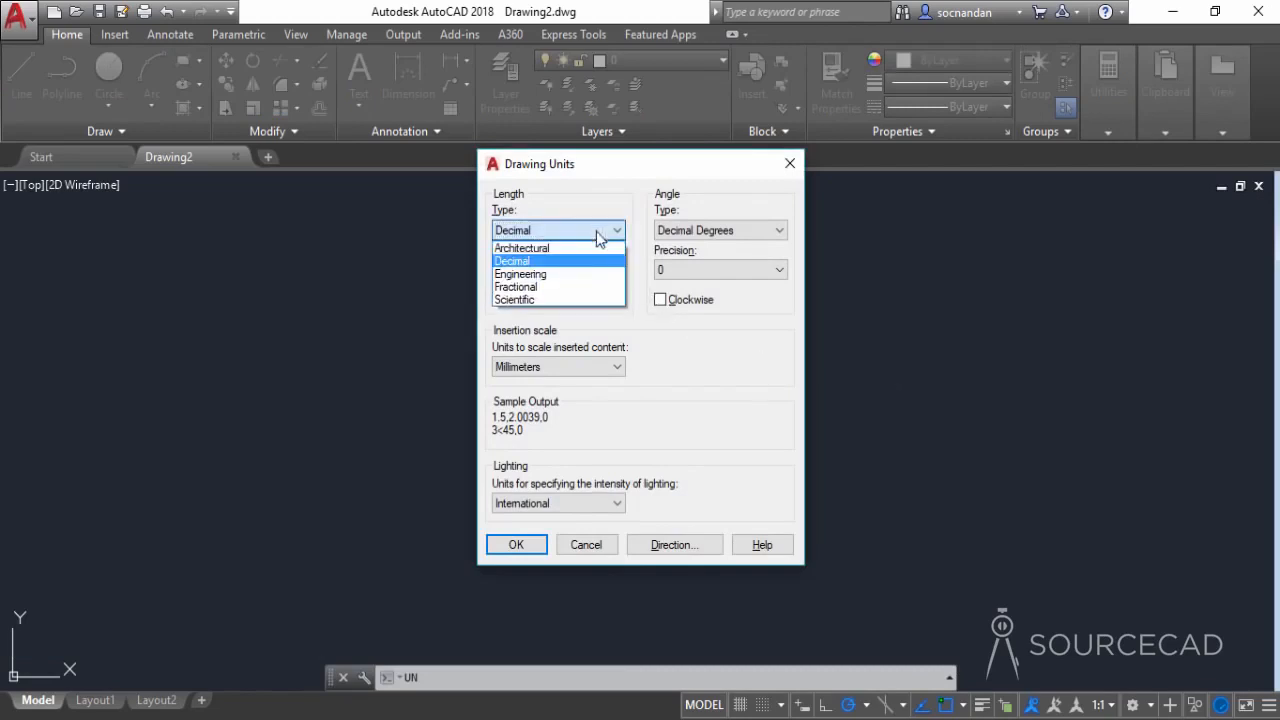
click(586, 245)
click(588, 270)
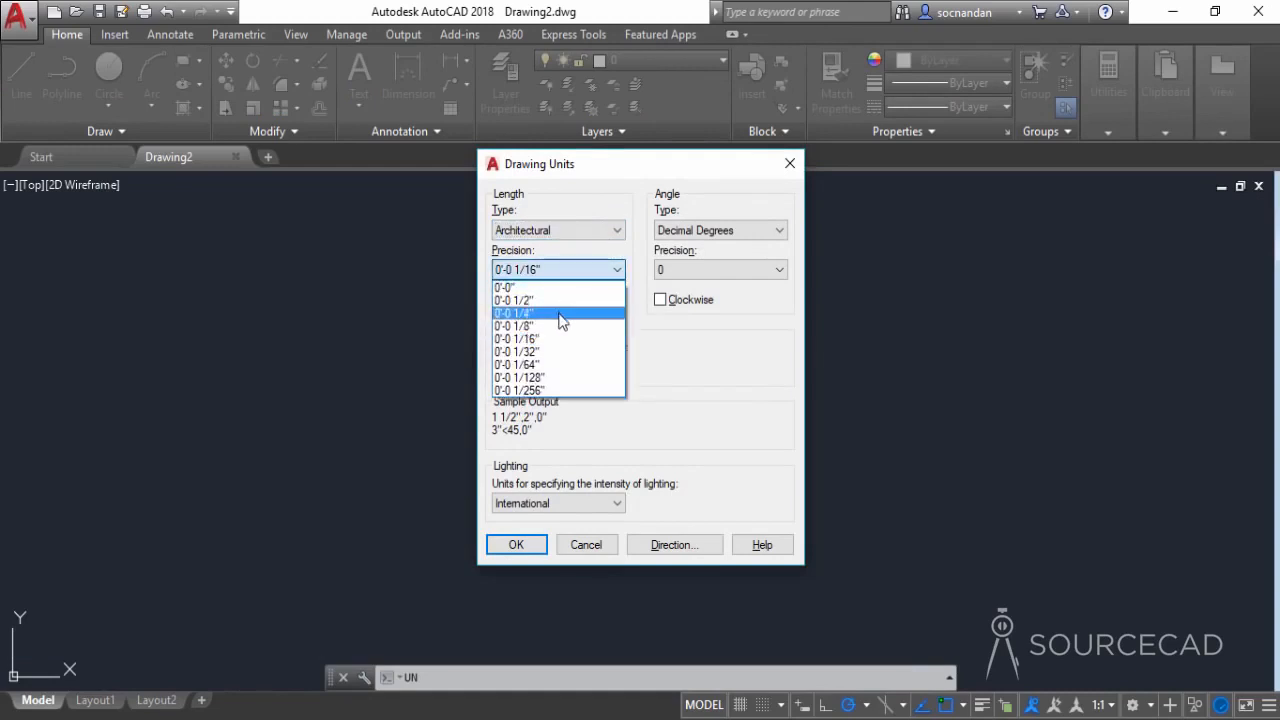
click(563, 313)
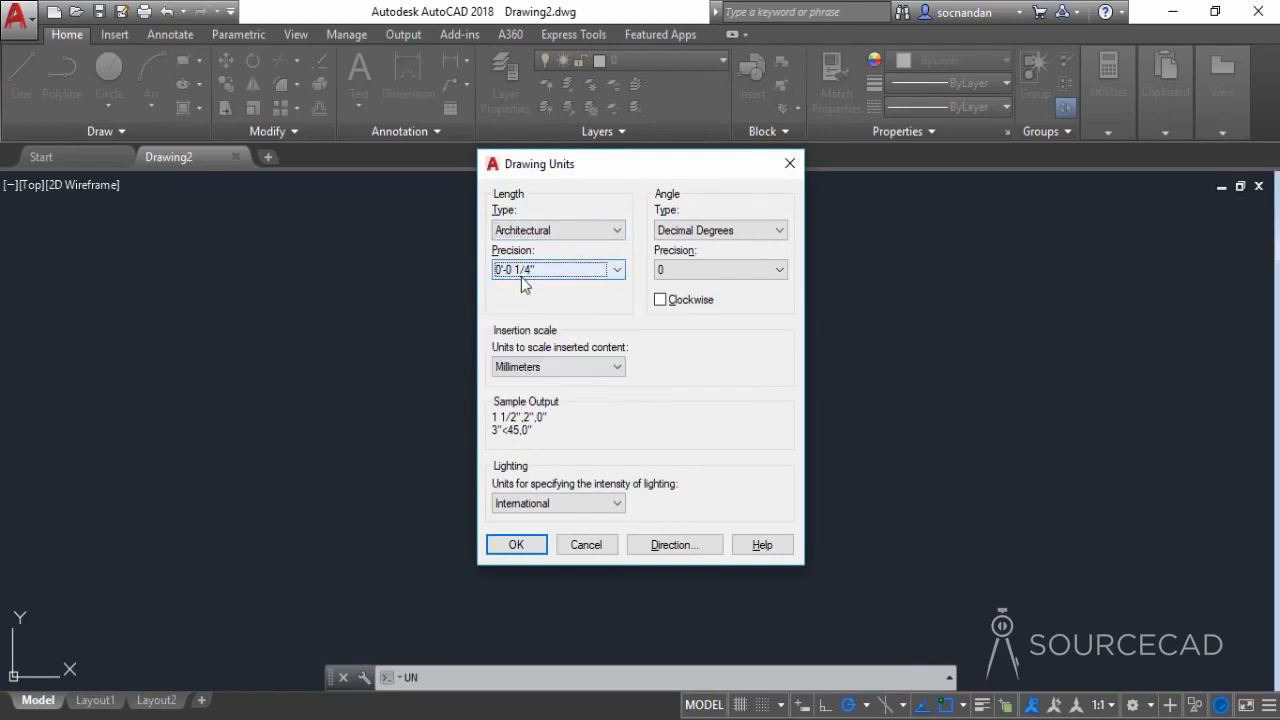
click(547, 366)
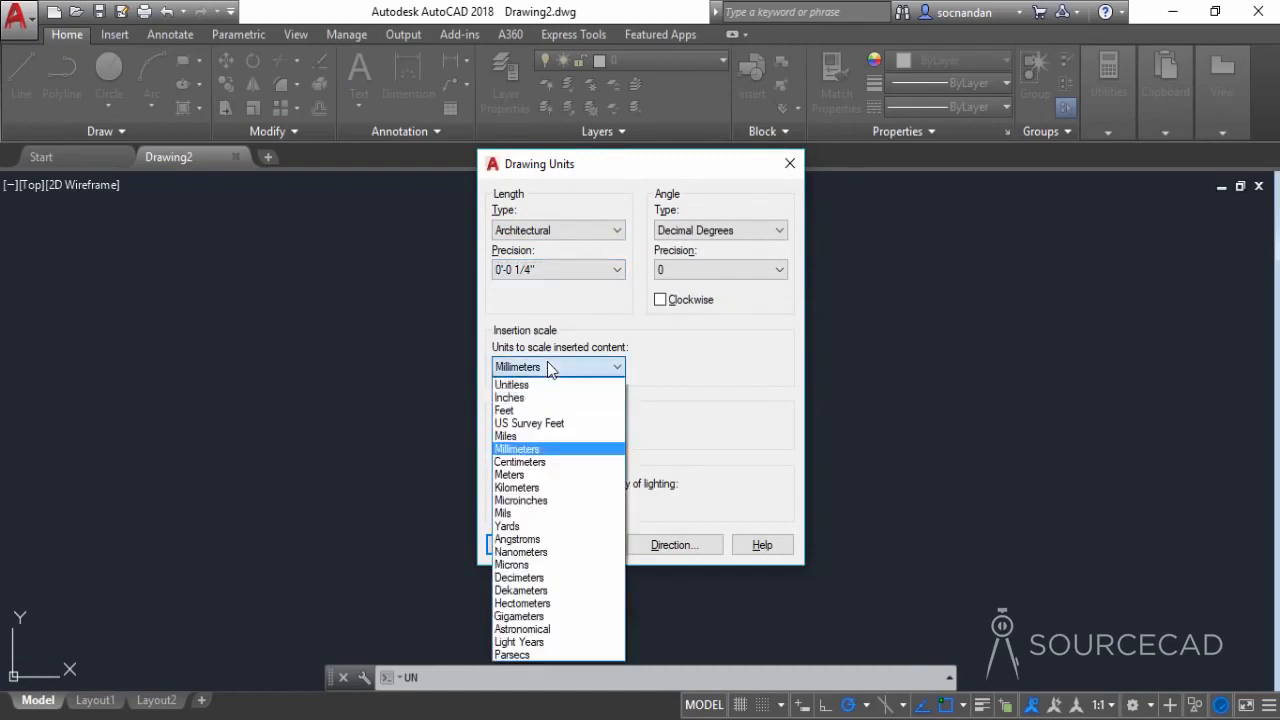
click(535, 403)
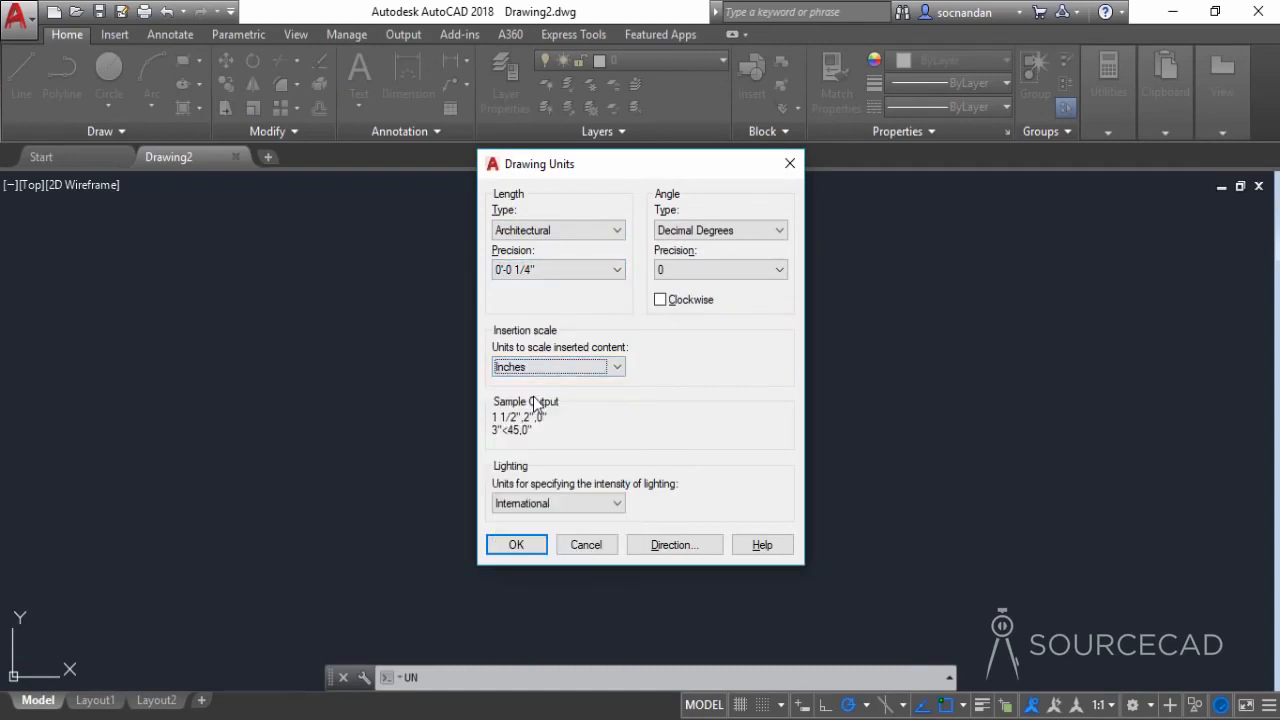
click(528, 546)
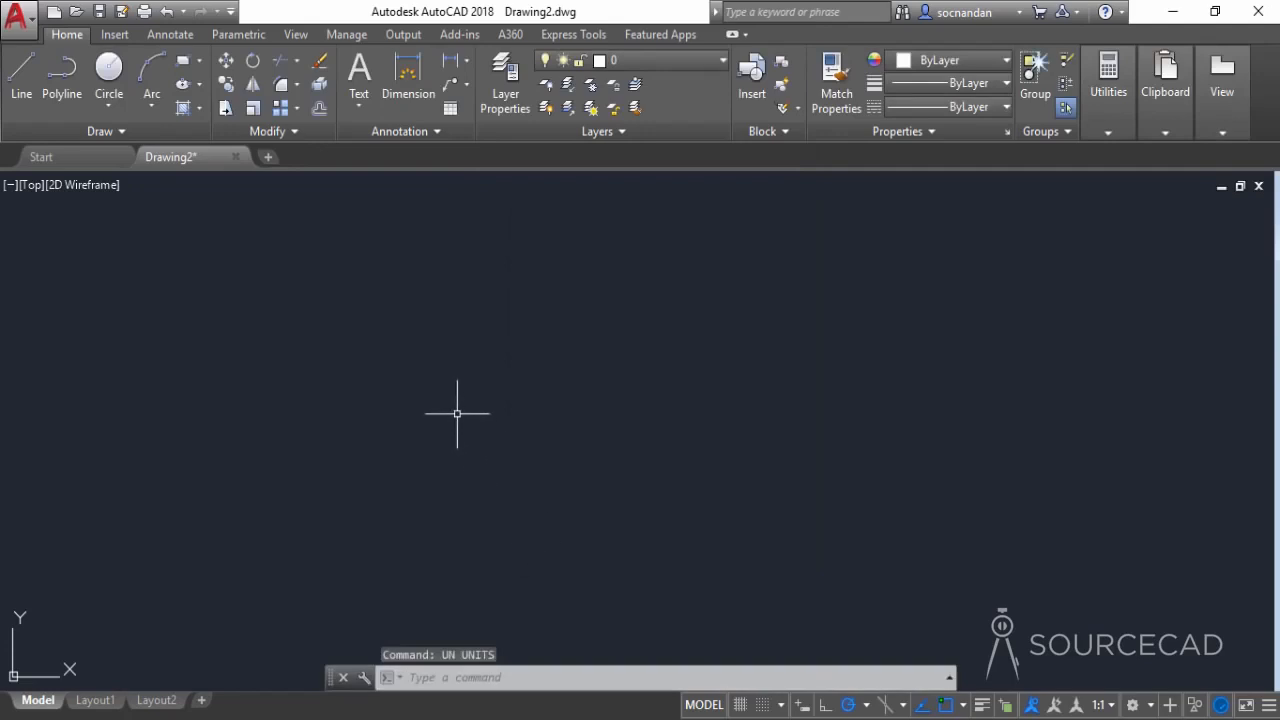
Step: Draw a rectangle 50' wide and 31' high for the floor plan outline
click(183, 60)
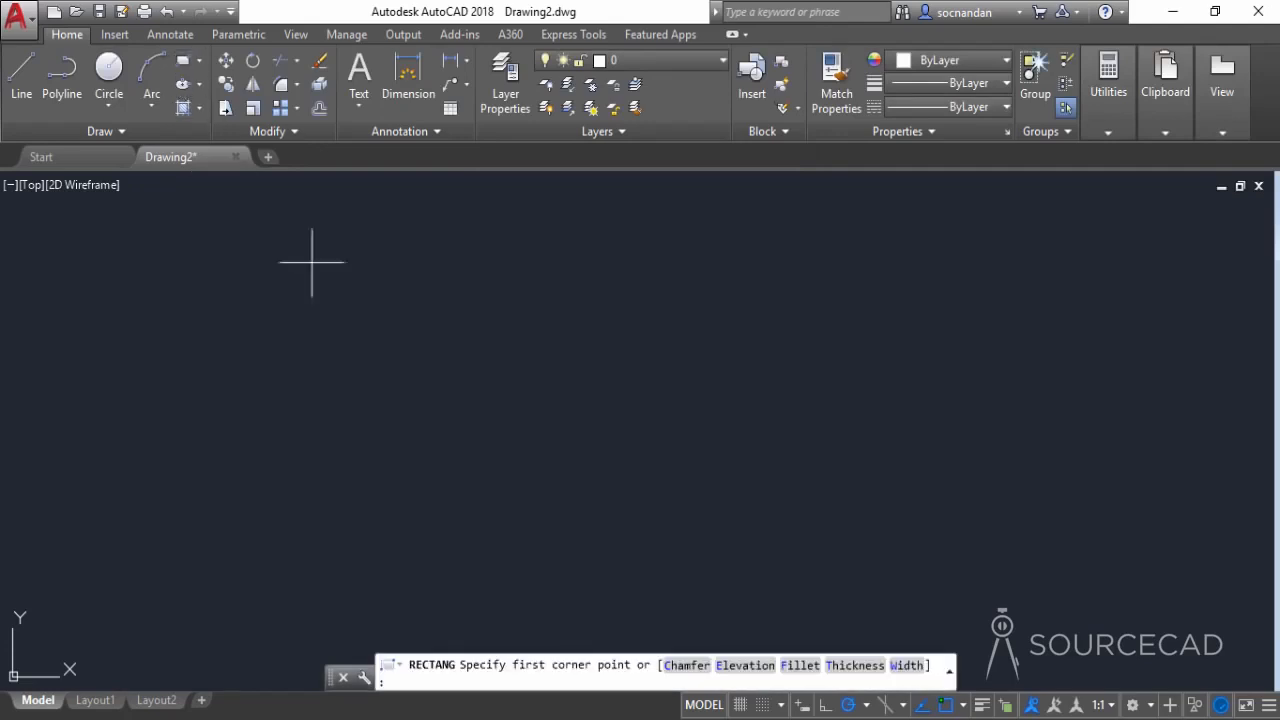
click(437, 488)
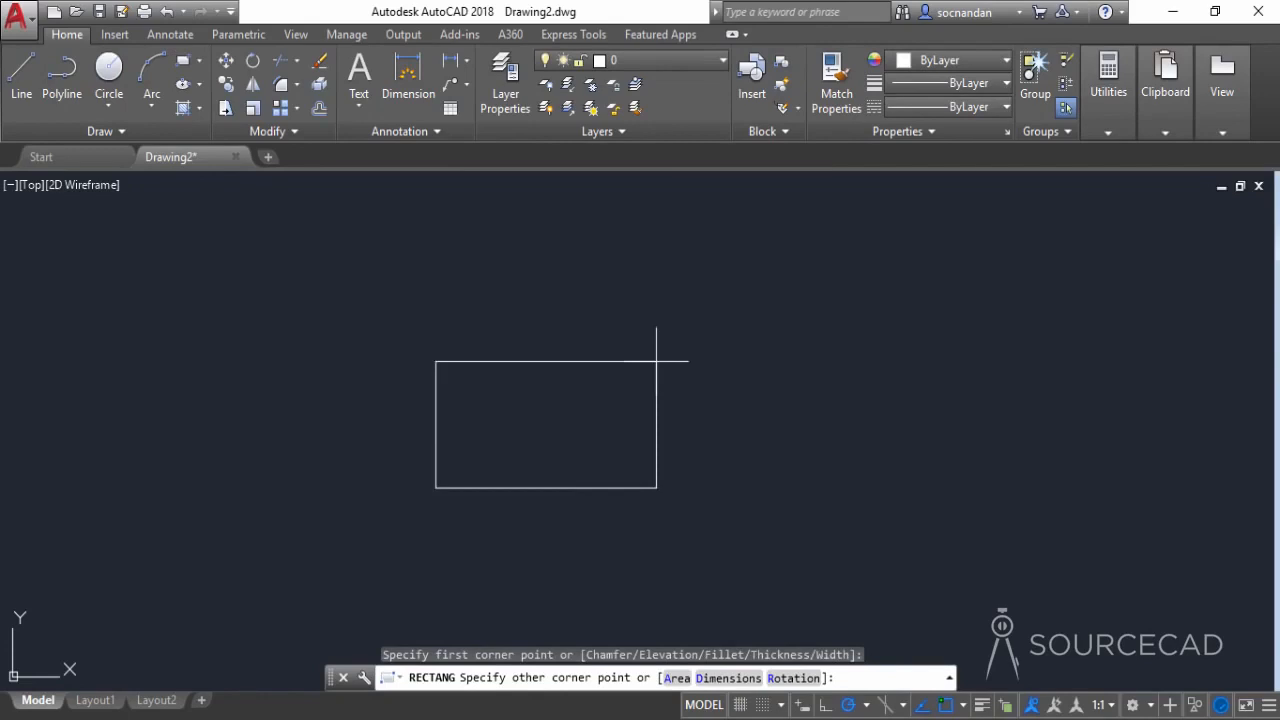
key(F8)
text(@50)
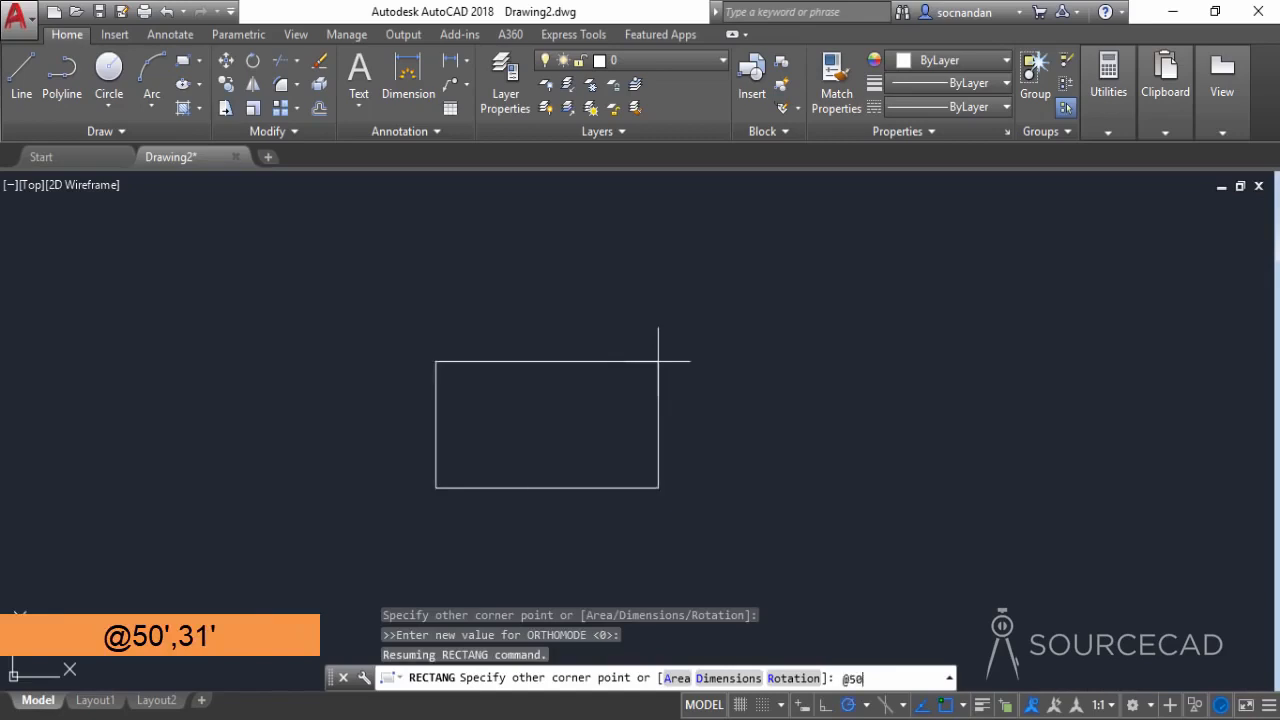
text(',31')
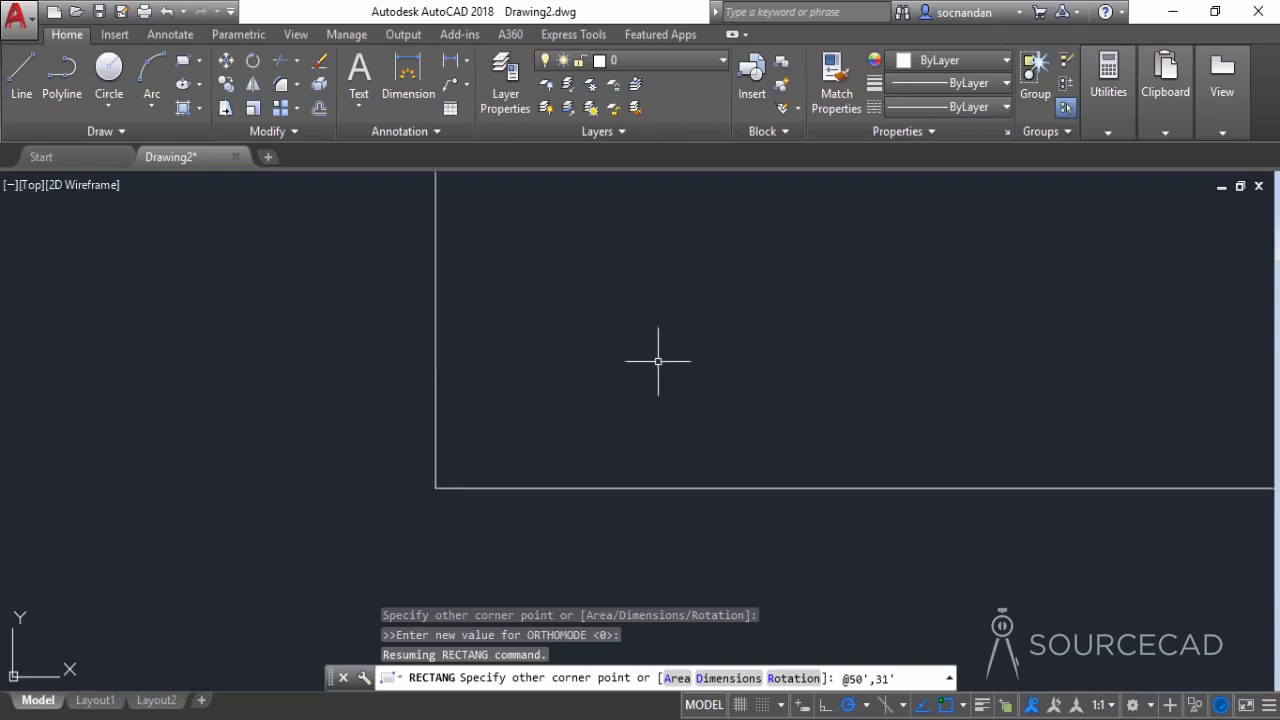
key(Return)
scroll(662, 364, down, 6)
middle_drag(779, 289, 680, 371)
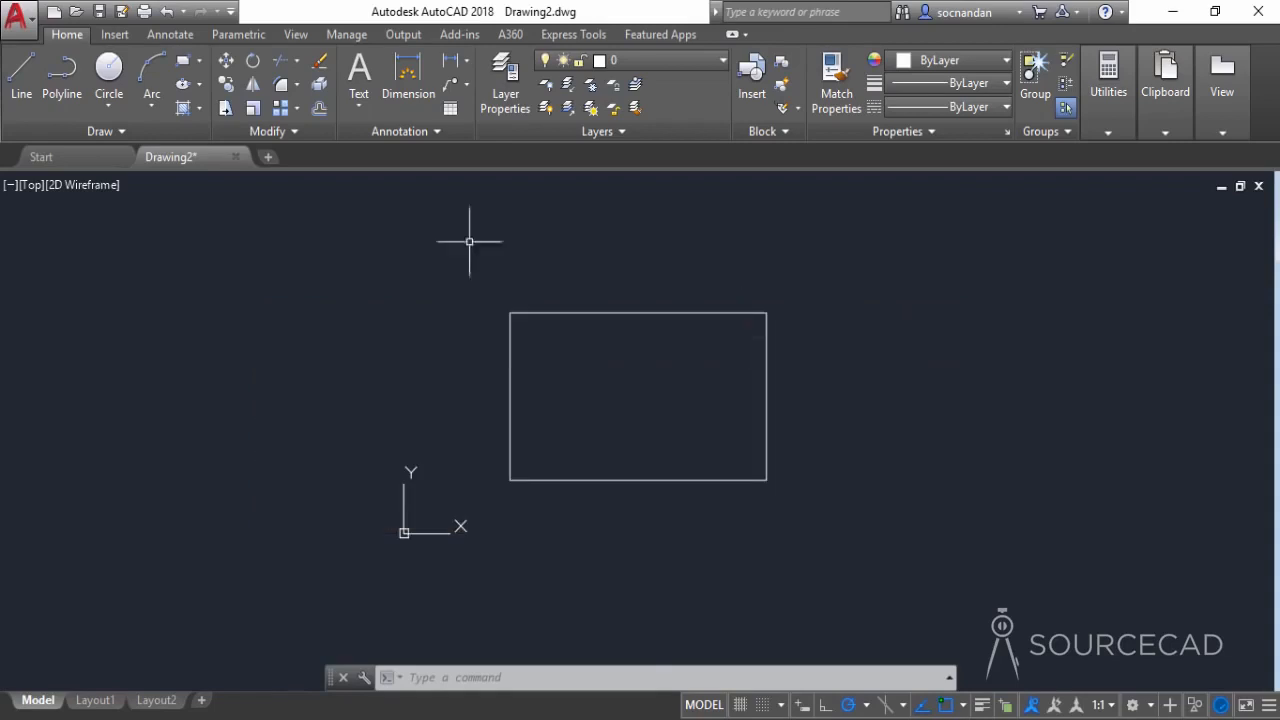
Step: With Extension snap on, draw a line starting 15' above the rectangle's lower-right corner, running 12' left and straight down to the bottom edge
click(26, 88)
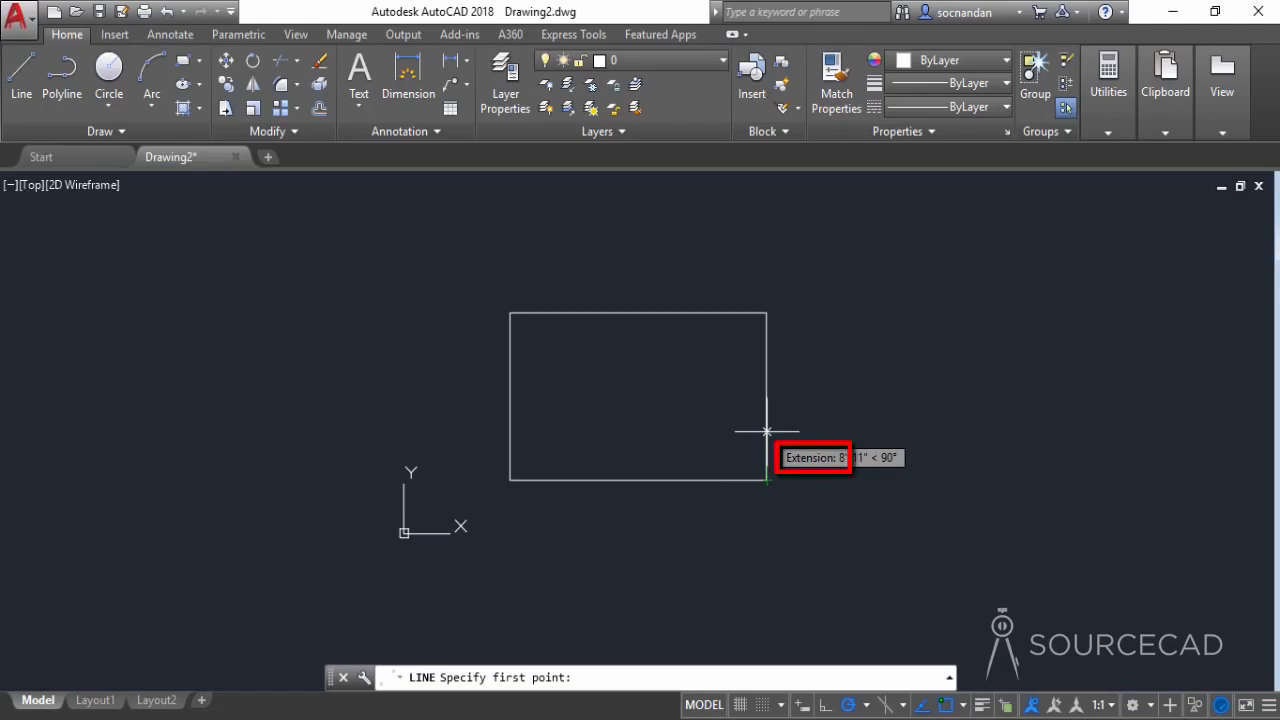
click(963, 707)
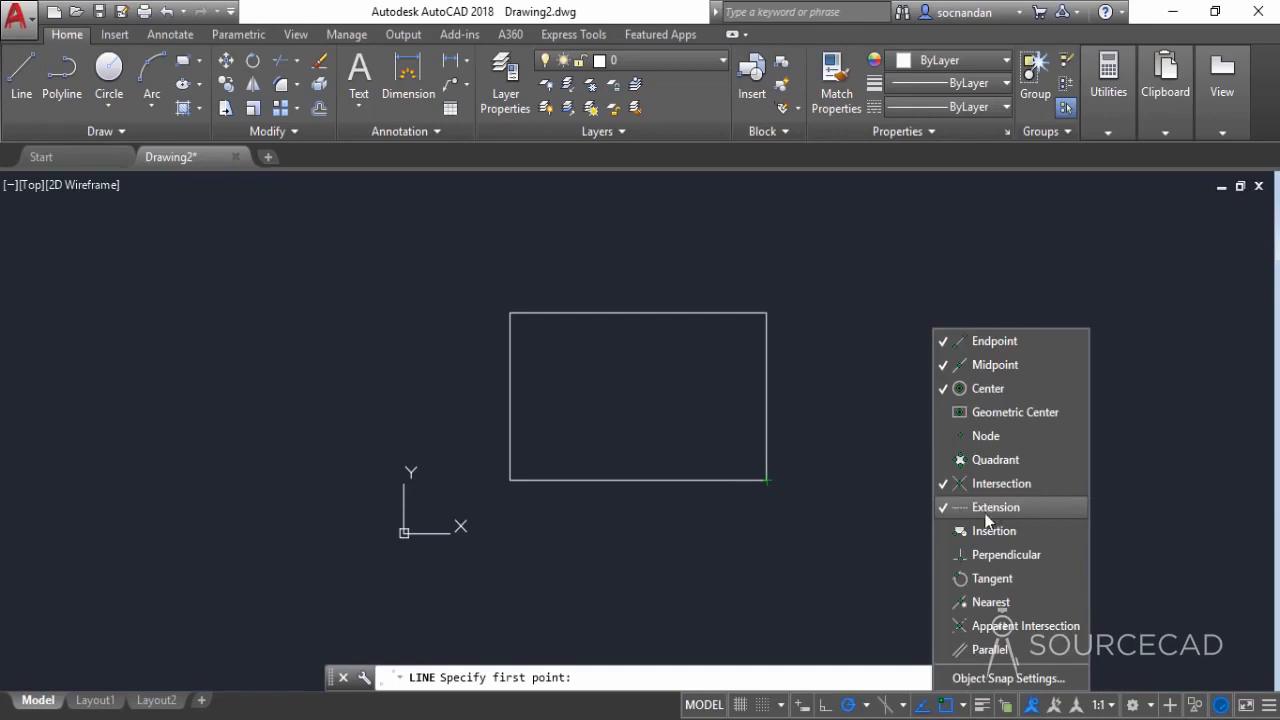
click(634, 711)
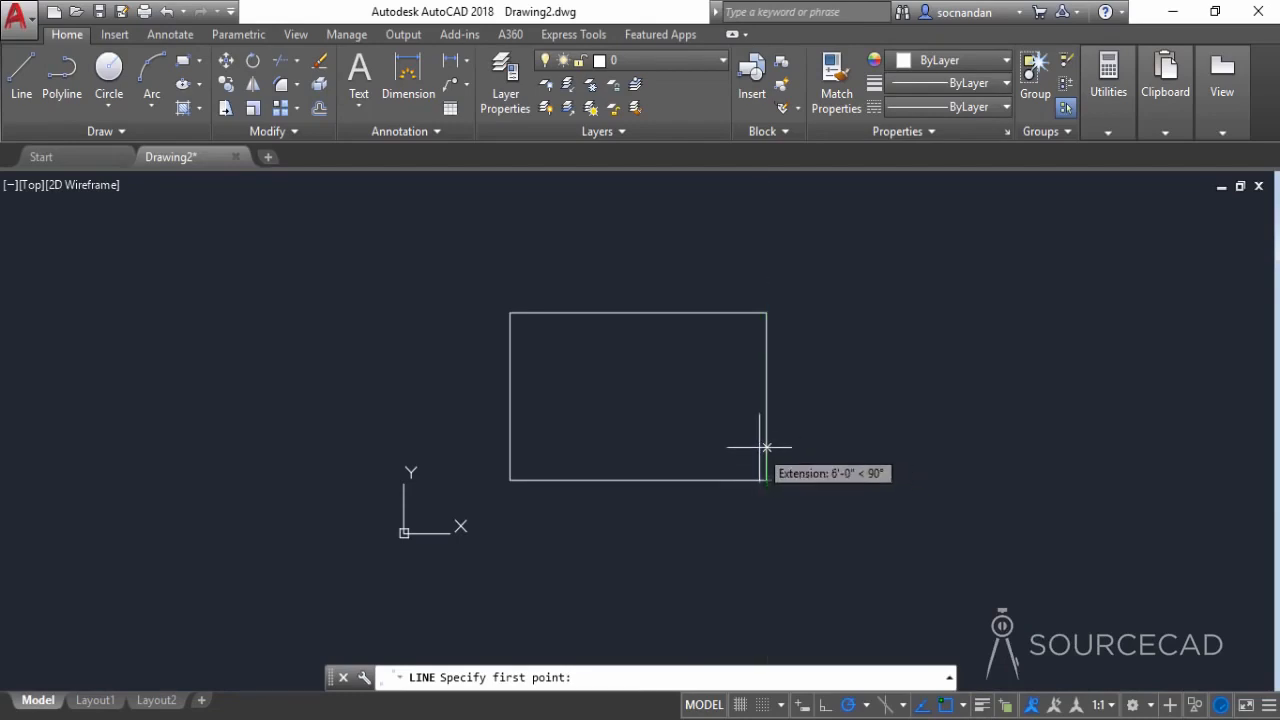
text(15')
key(Return)
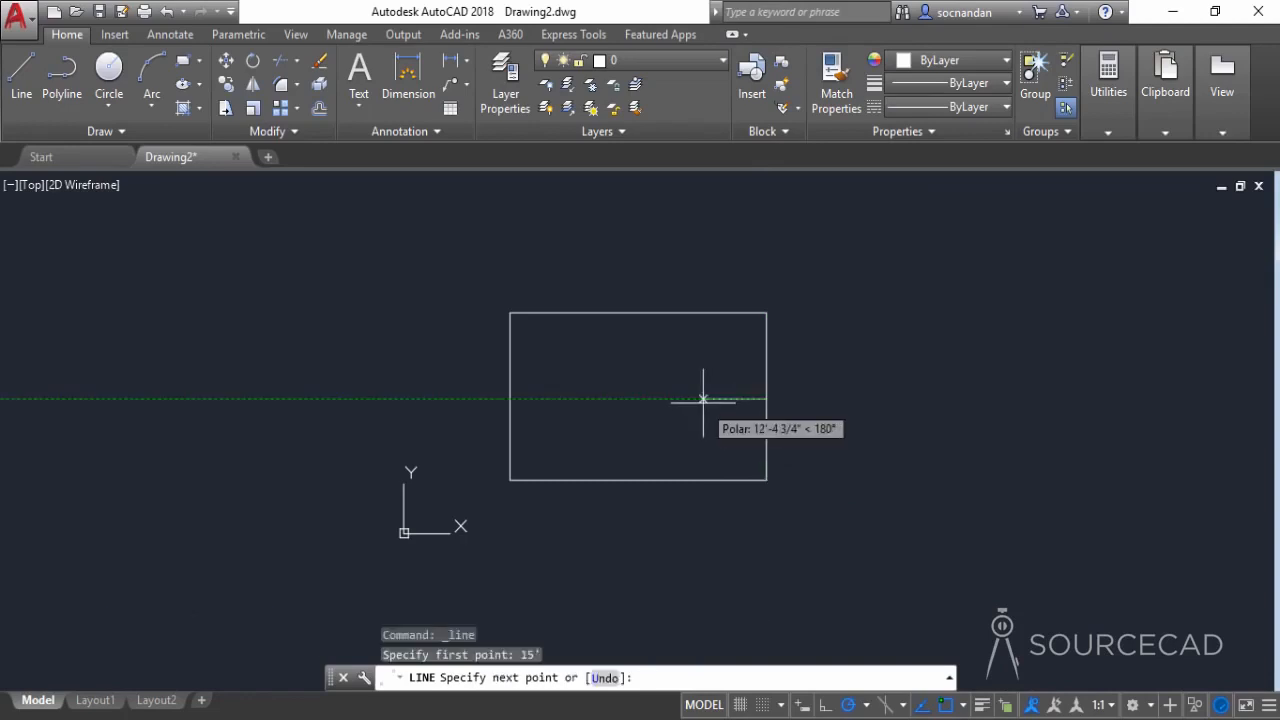
text(12)
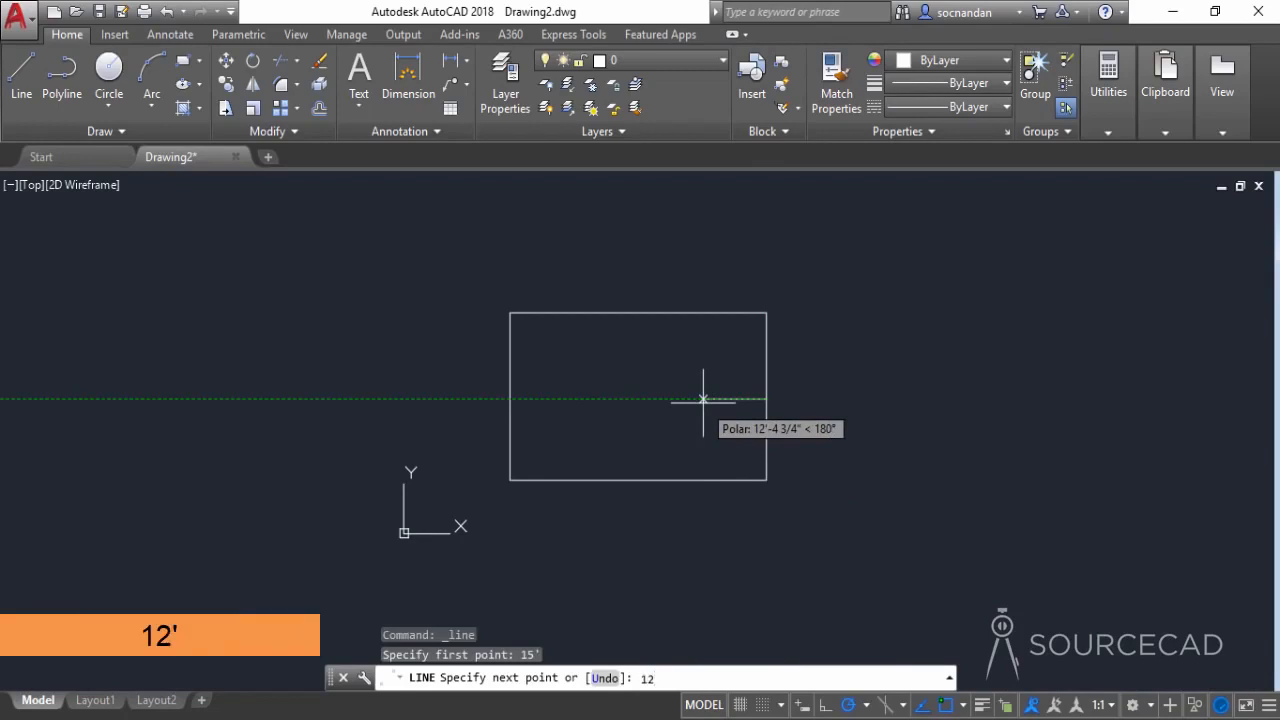
text(')
key(Return)
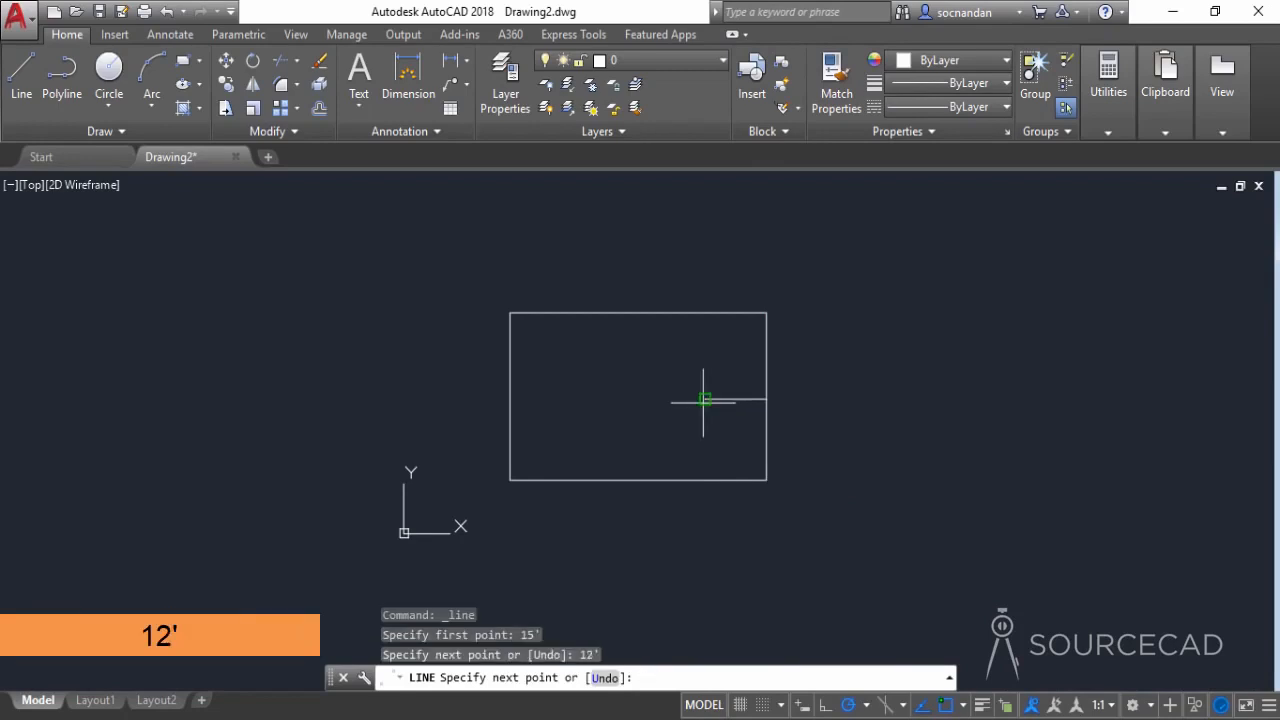
click(705, 480)
right_click(730, 462)
click(756, 467)
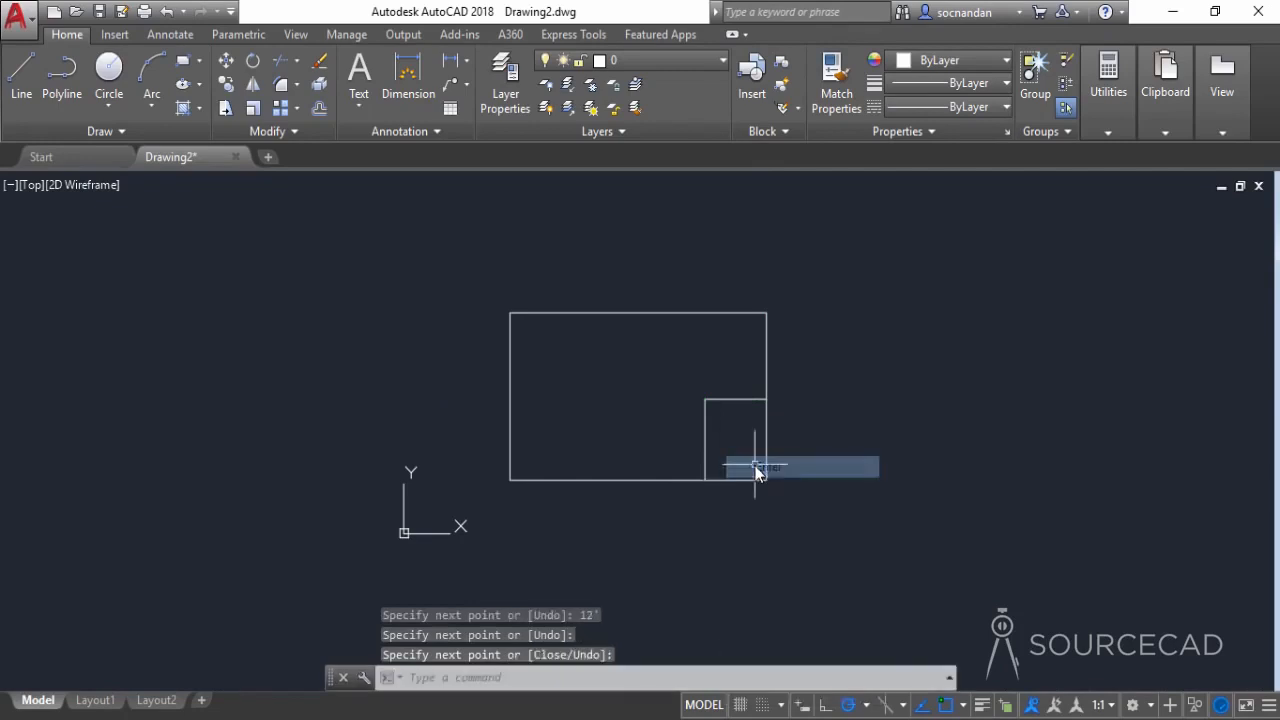
Step: Draw a horizontal partition line from the small room's upper-left corner, with segments of 6' and 10' leftward and a last one to the outline's left edge
key(Return)
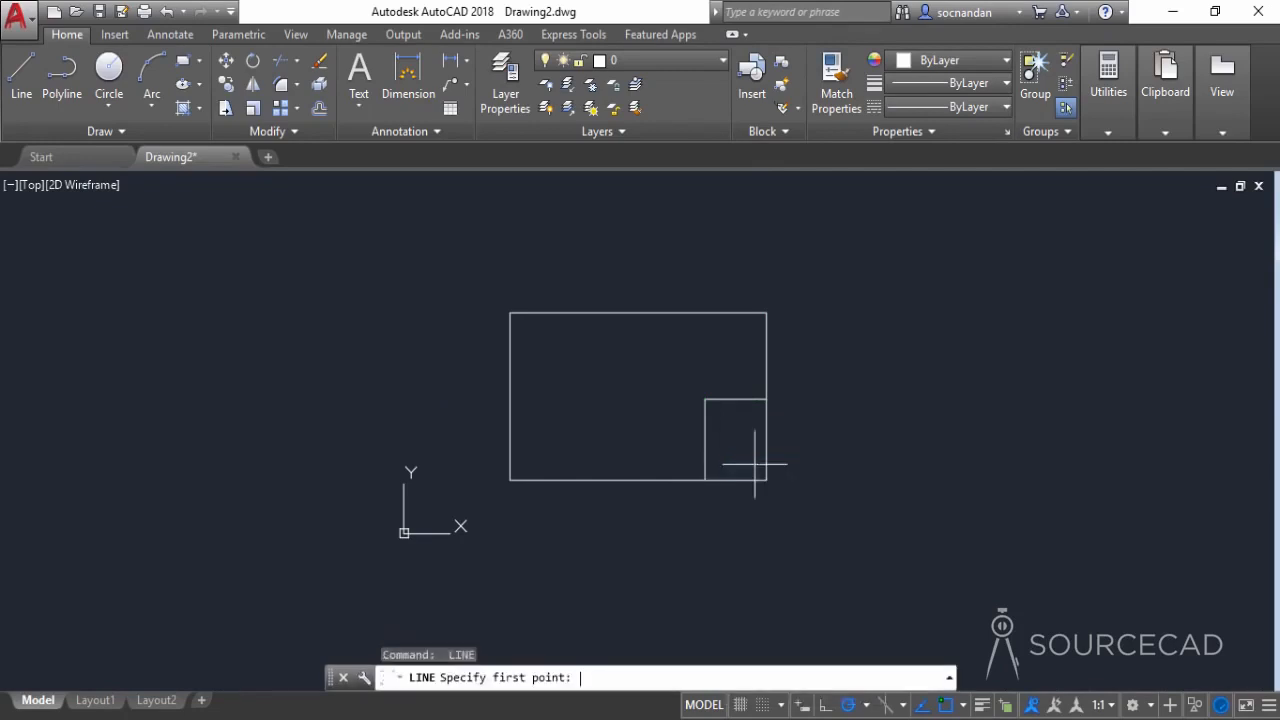
click(705, 400)
text(6')
key(Return)
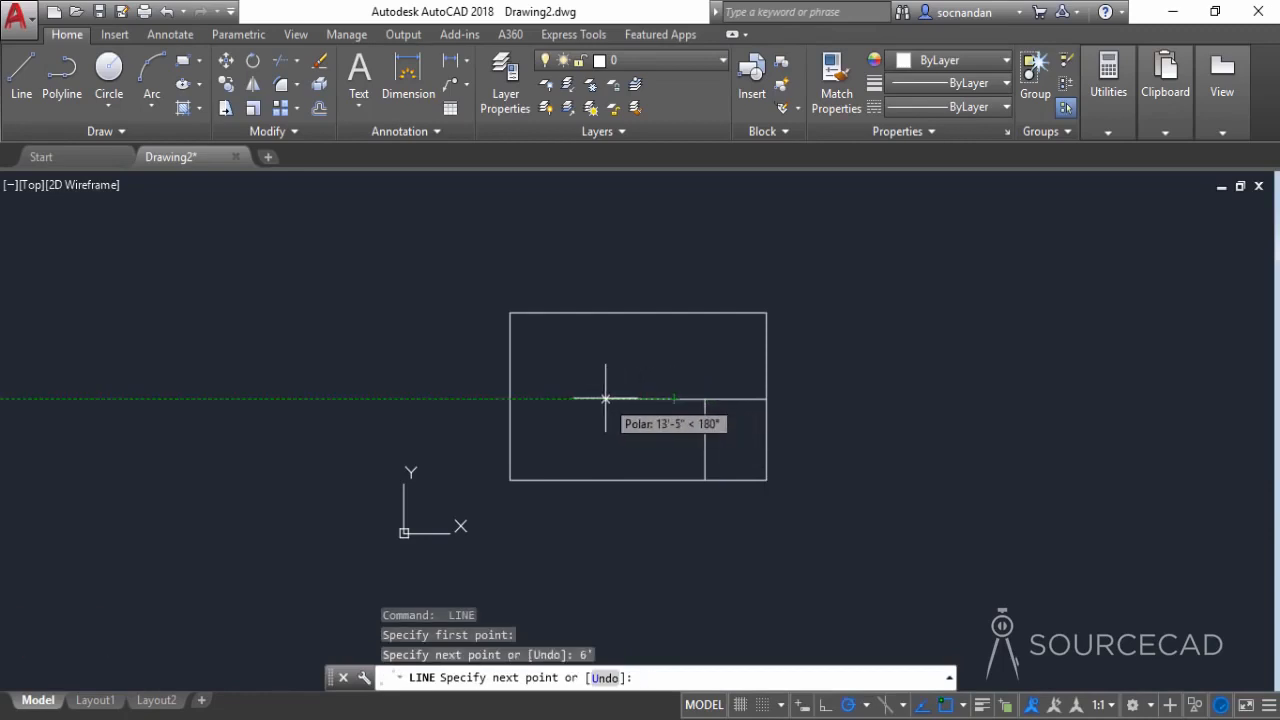
text(10')
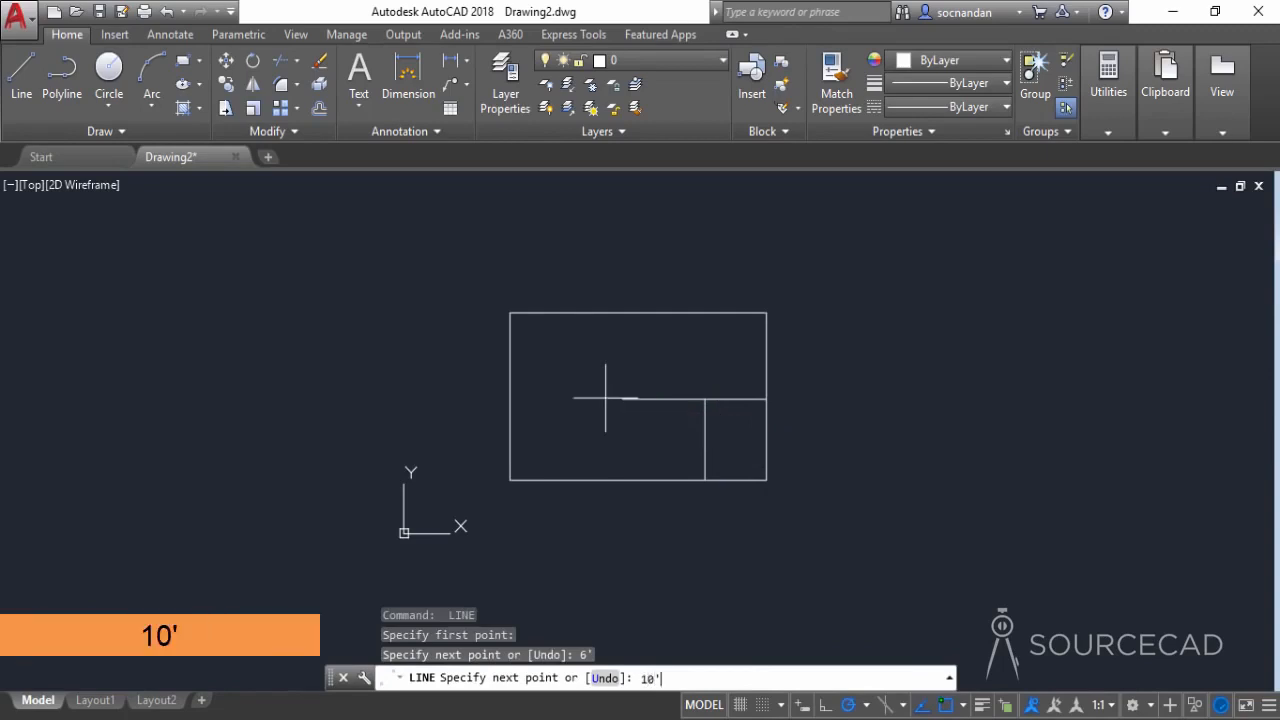
key(Return)
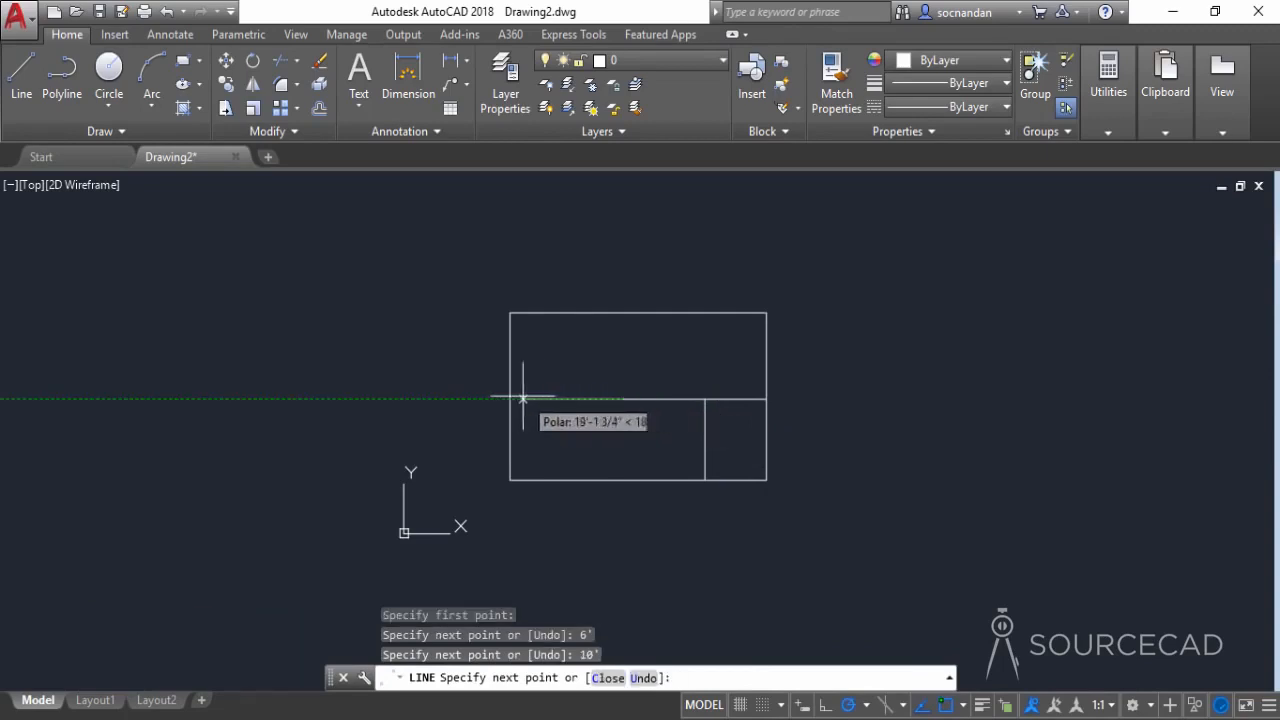
scroll(509, 400, up, 5)
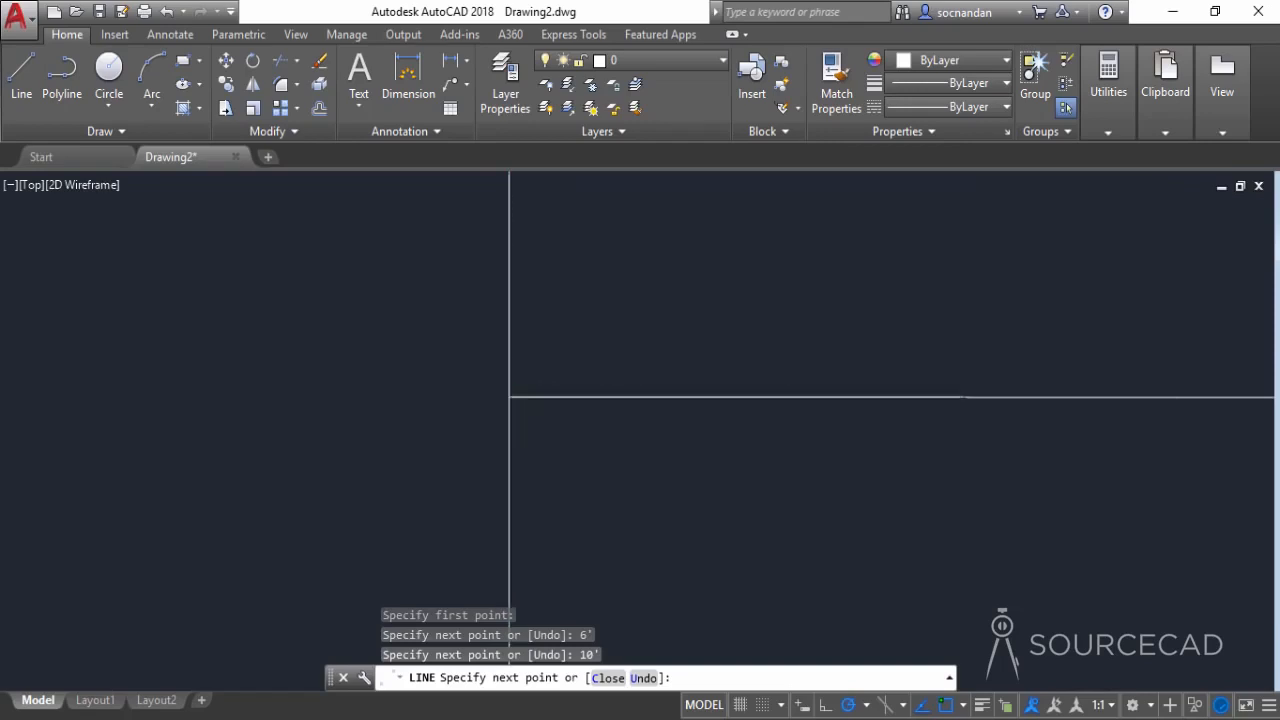
click(504, 397)
key(Return)
scroll(668, 425, down, 1)
scroll(668, 425, down, 5)
middle_drag(863, 460, 642, 450)
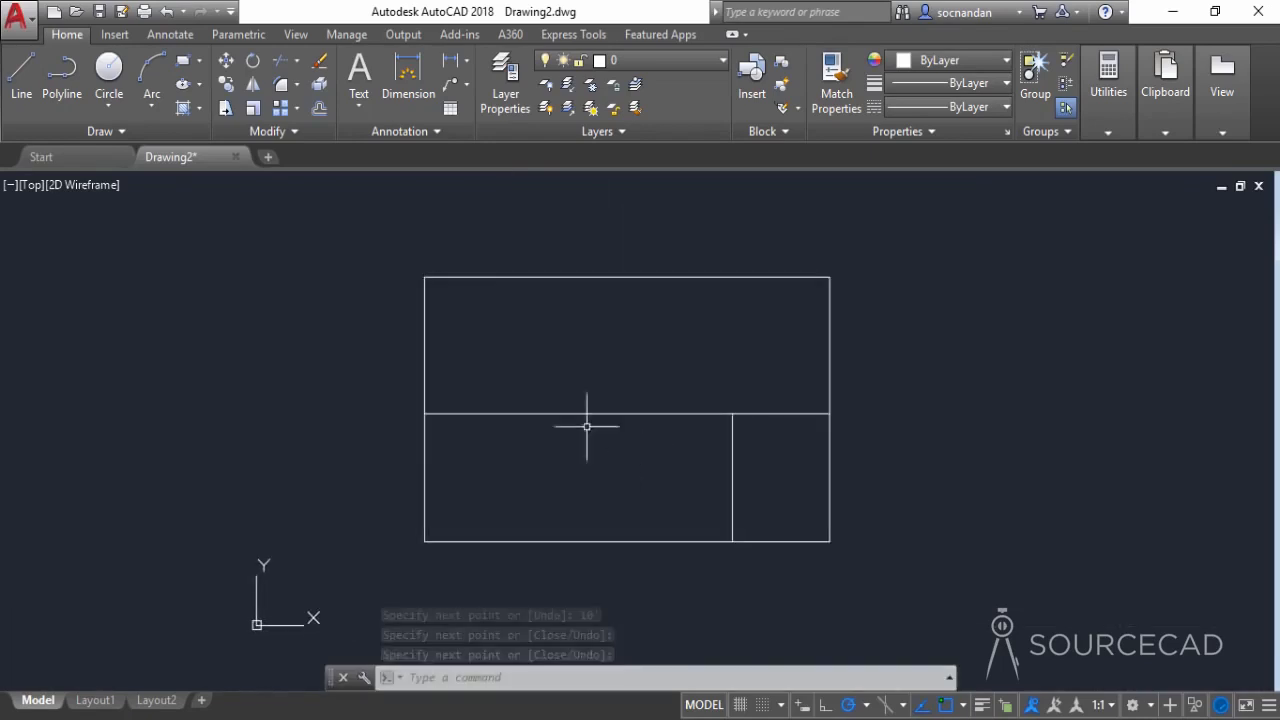
Step: Draw a vertical line from the end of the 6' segment up to the rectangle's top edge
click(21, 75)
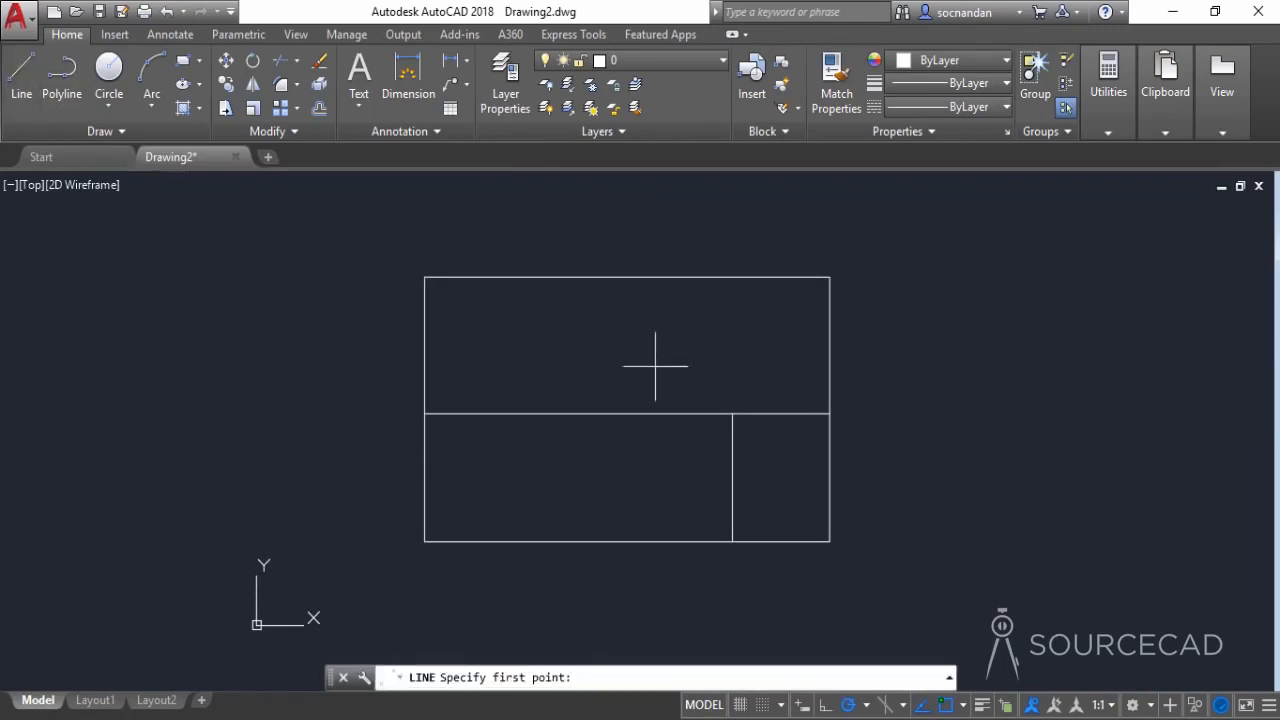
click(684, 412)
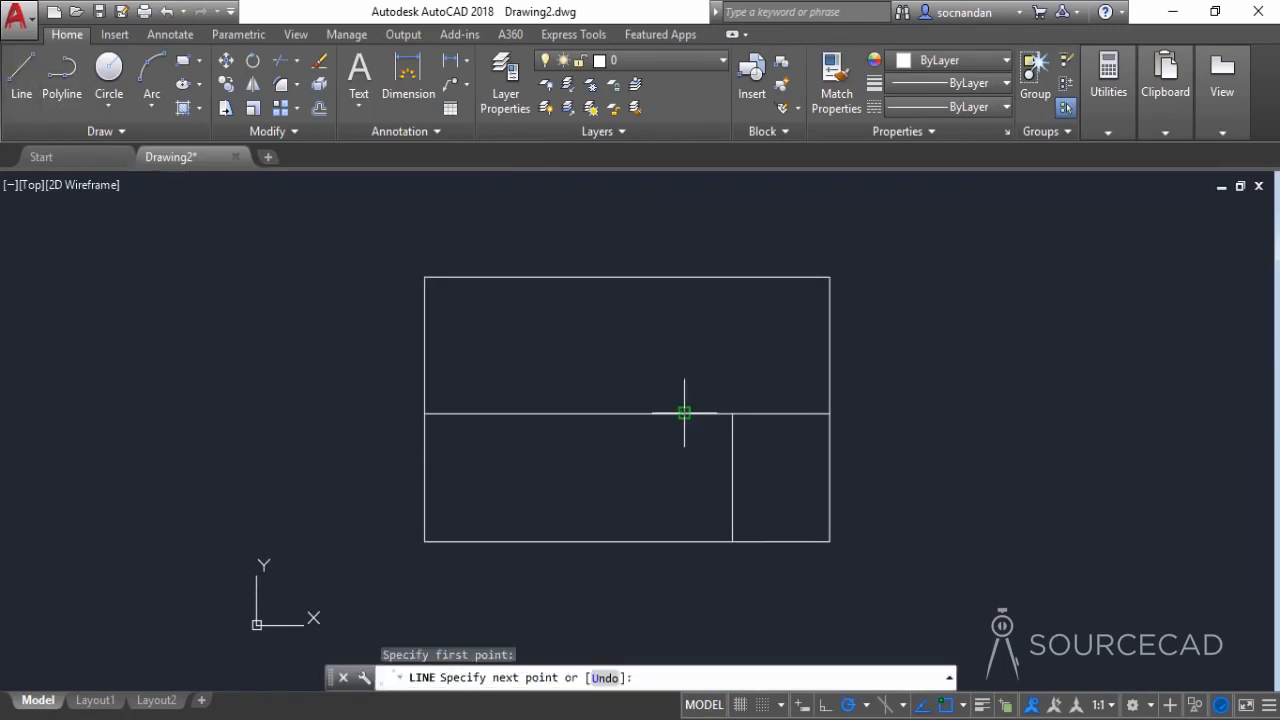
click(684, 277)
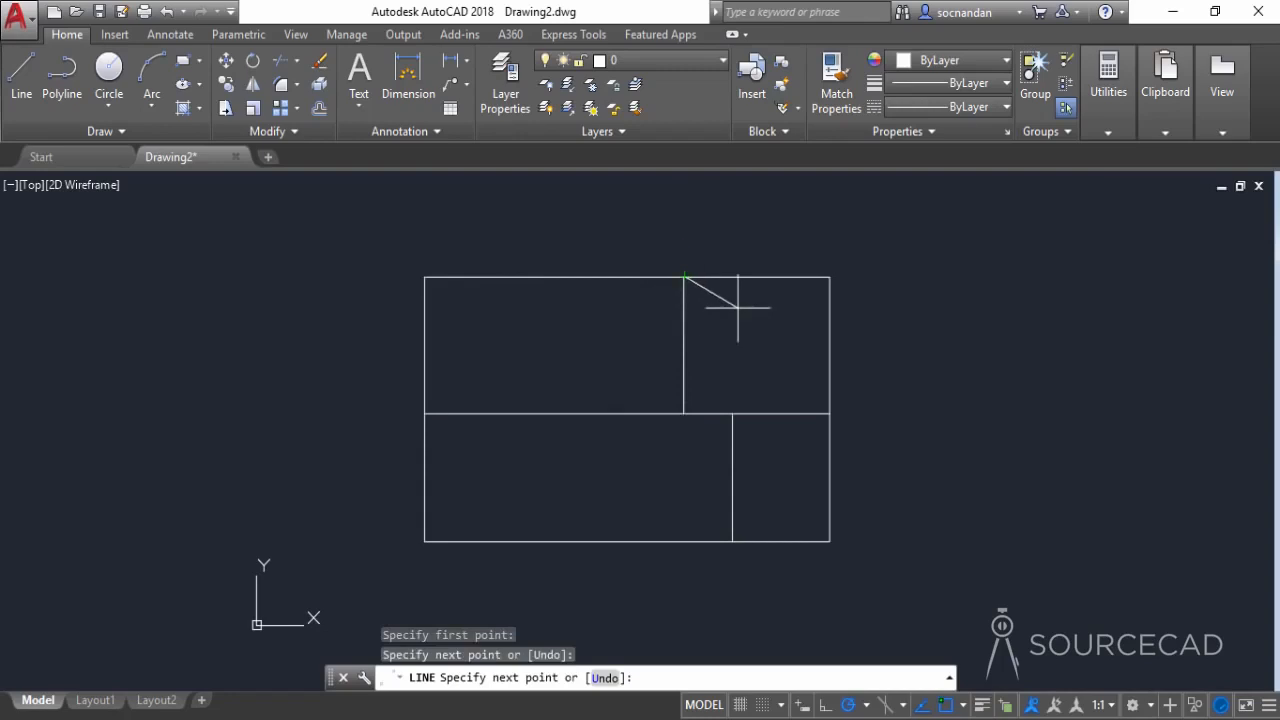
key(Return)
Step: Draw a vertical line from the left end of the 10' segment up to the rectangle's top edge
key(Return)
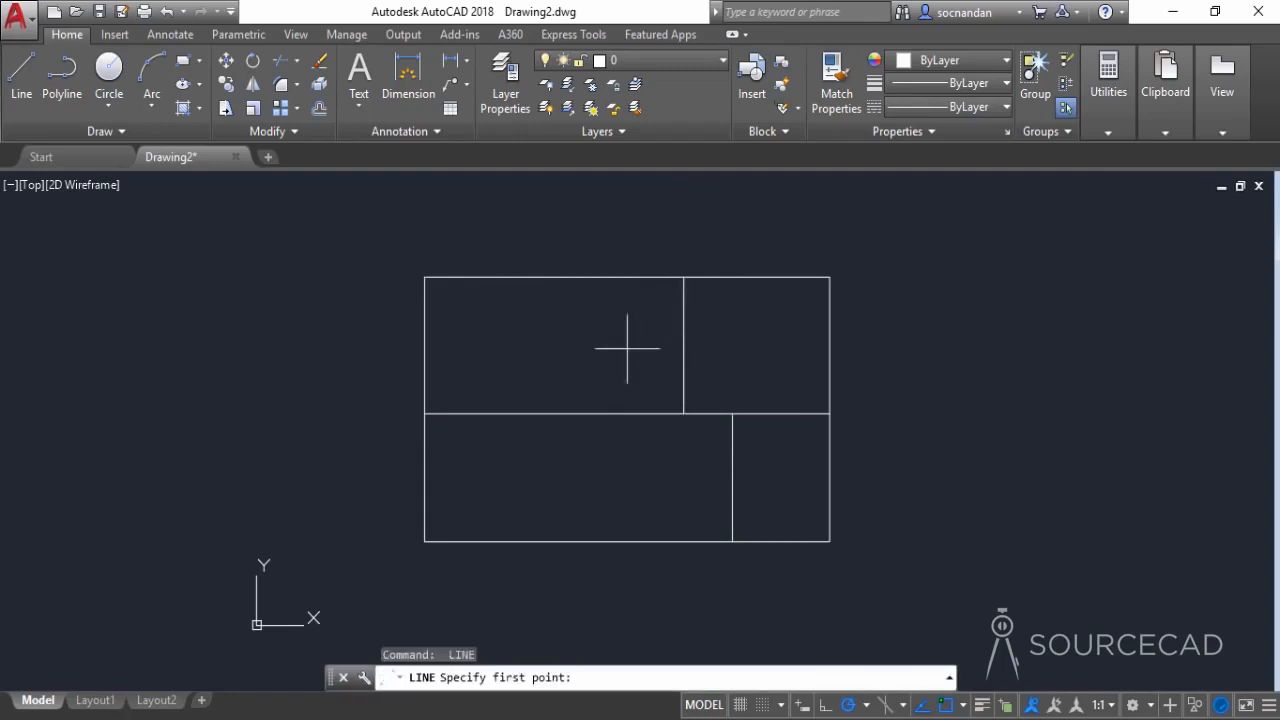
click(602, 412)
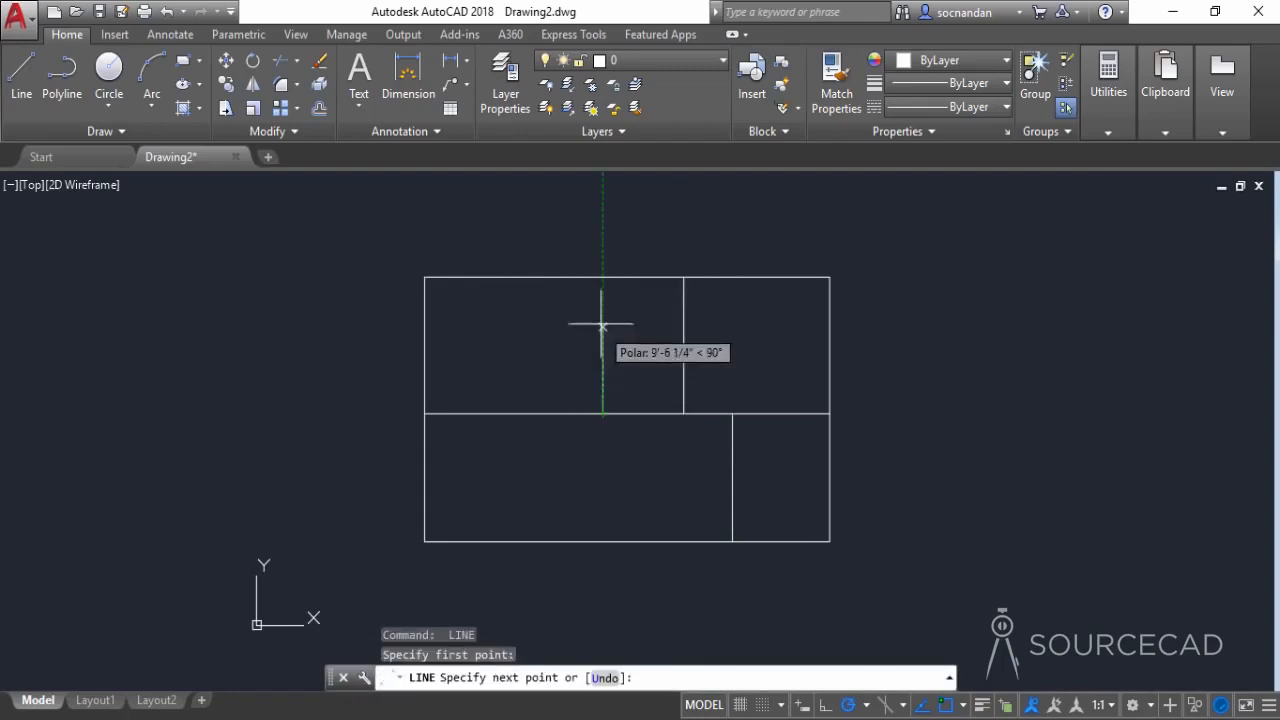
click(602, 277)
key(Return)
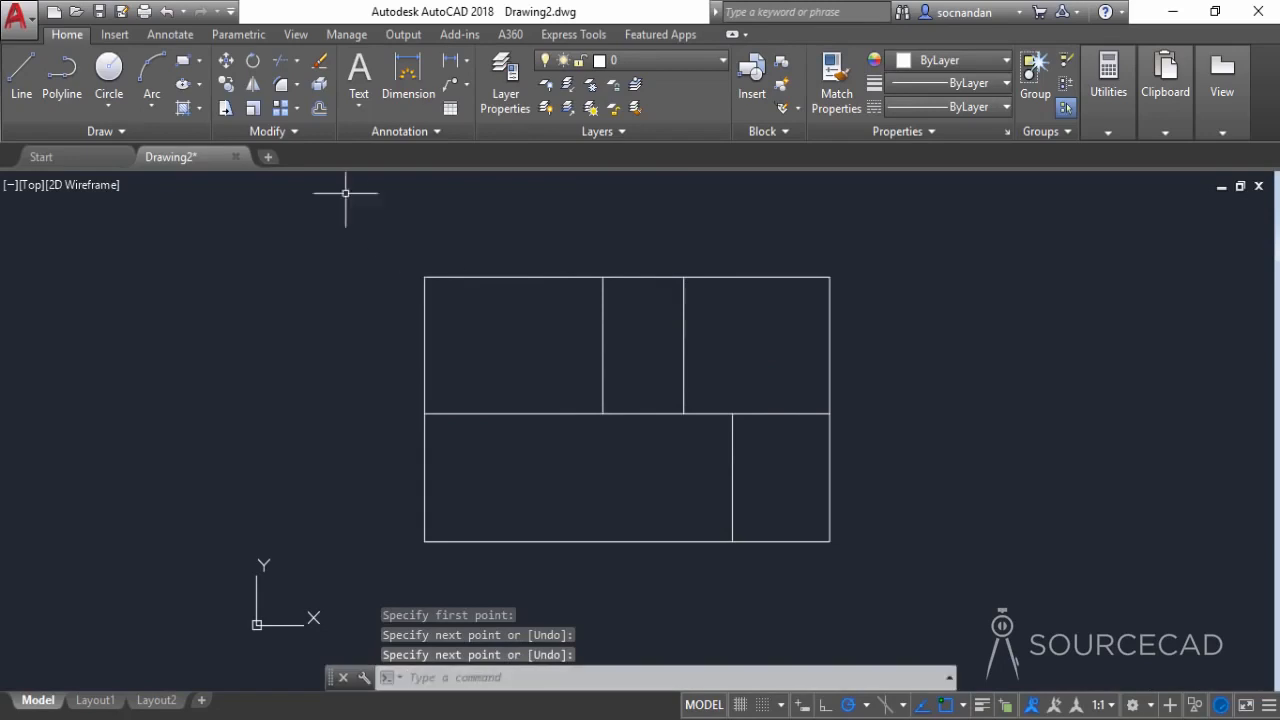
Step: Offset the outer rectangle 10" outward to form the exterior walls
click(319, 108)
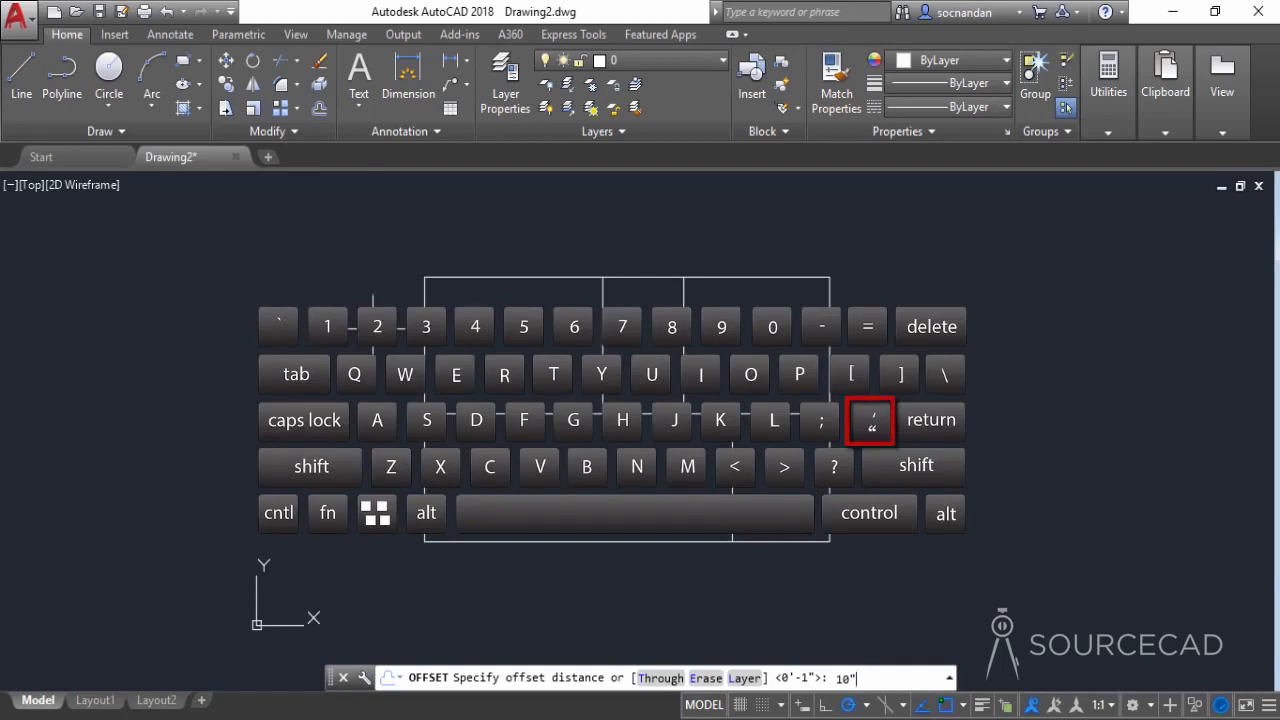
key(Return)
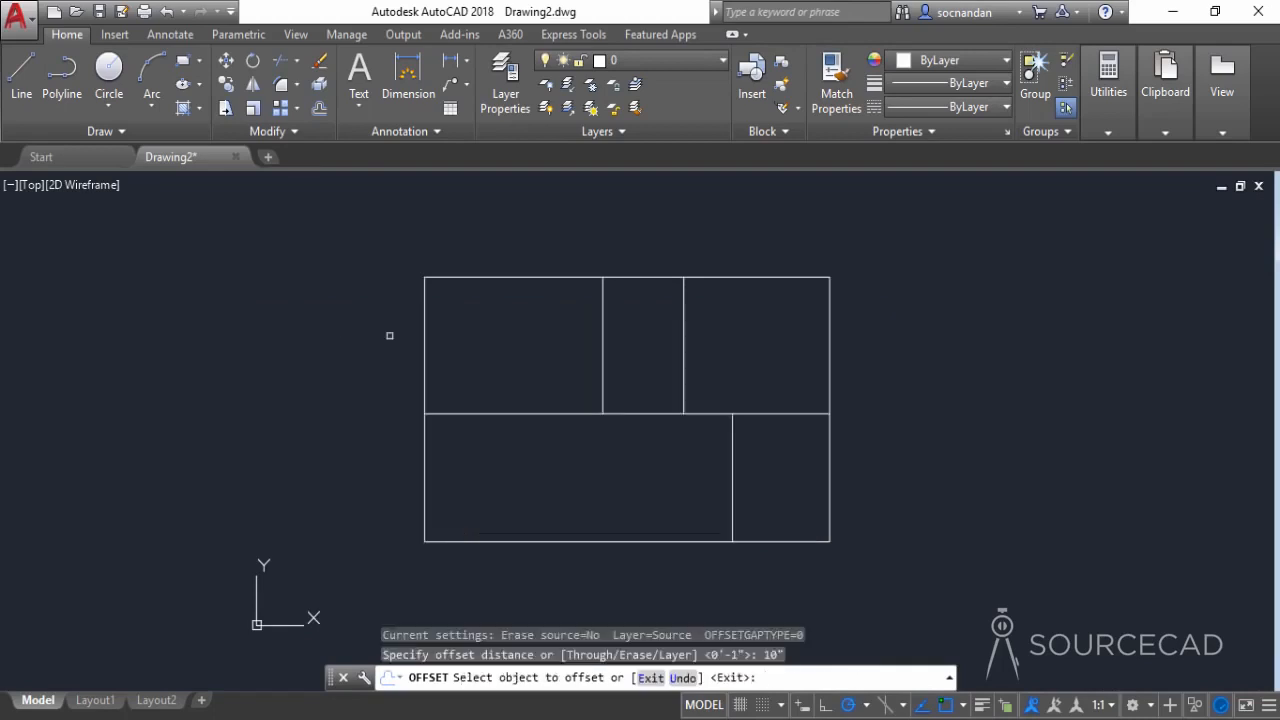
click(424, 288)
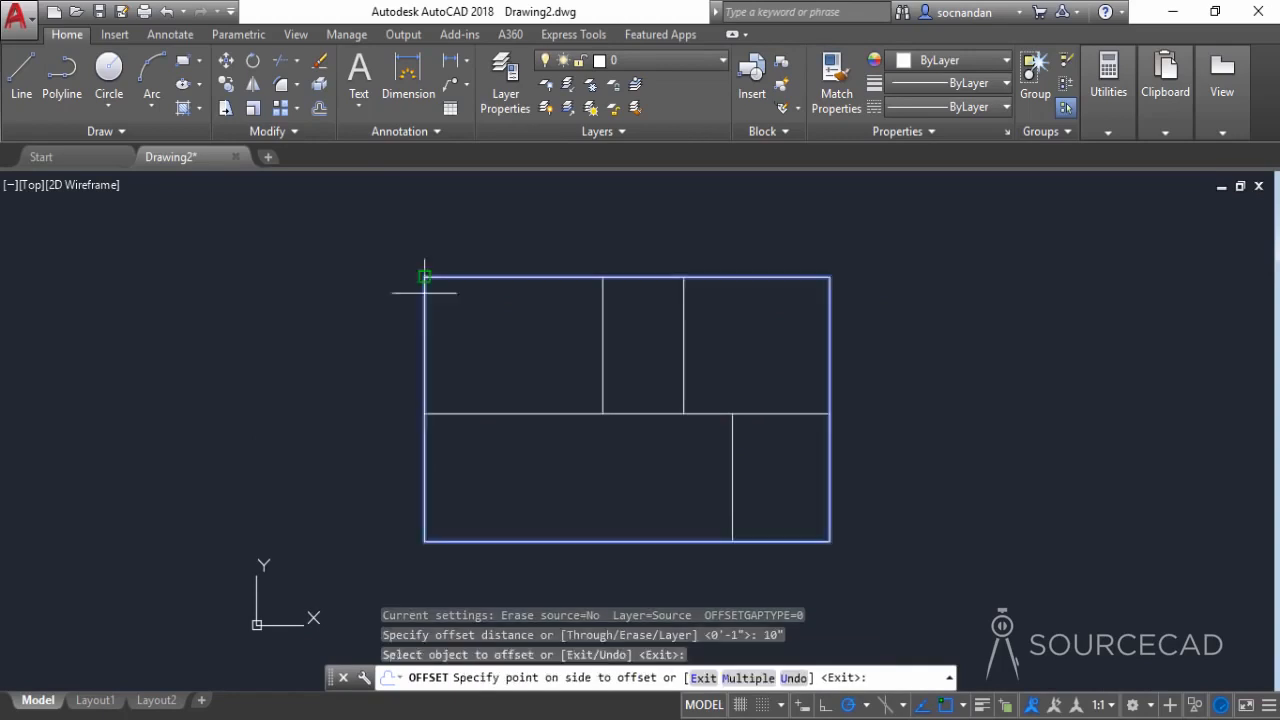
click(358, 310)
right_click(358, 310)
click(376, 324)
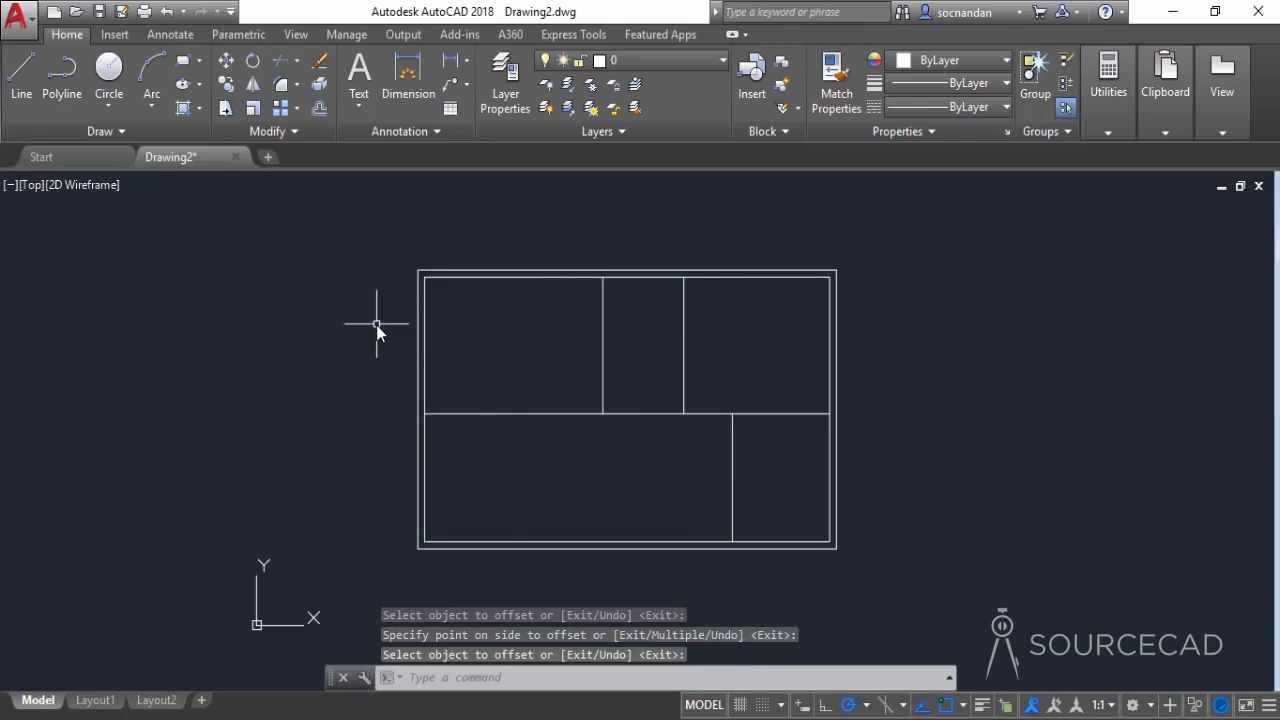
Step: Offset every segment of the horizontal partition line 6" upward to give the partition its wall thickness
key(Return)
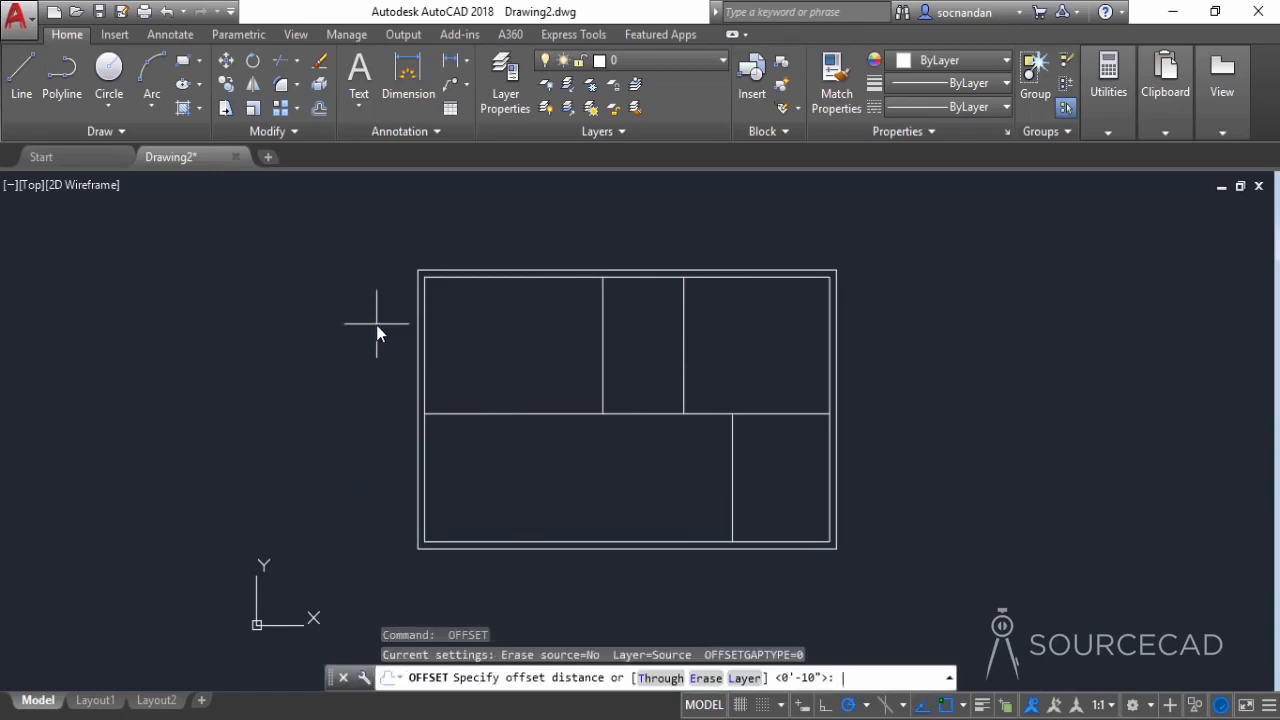
text(6")
key(Return)
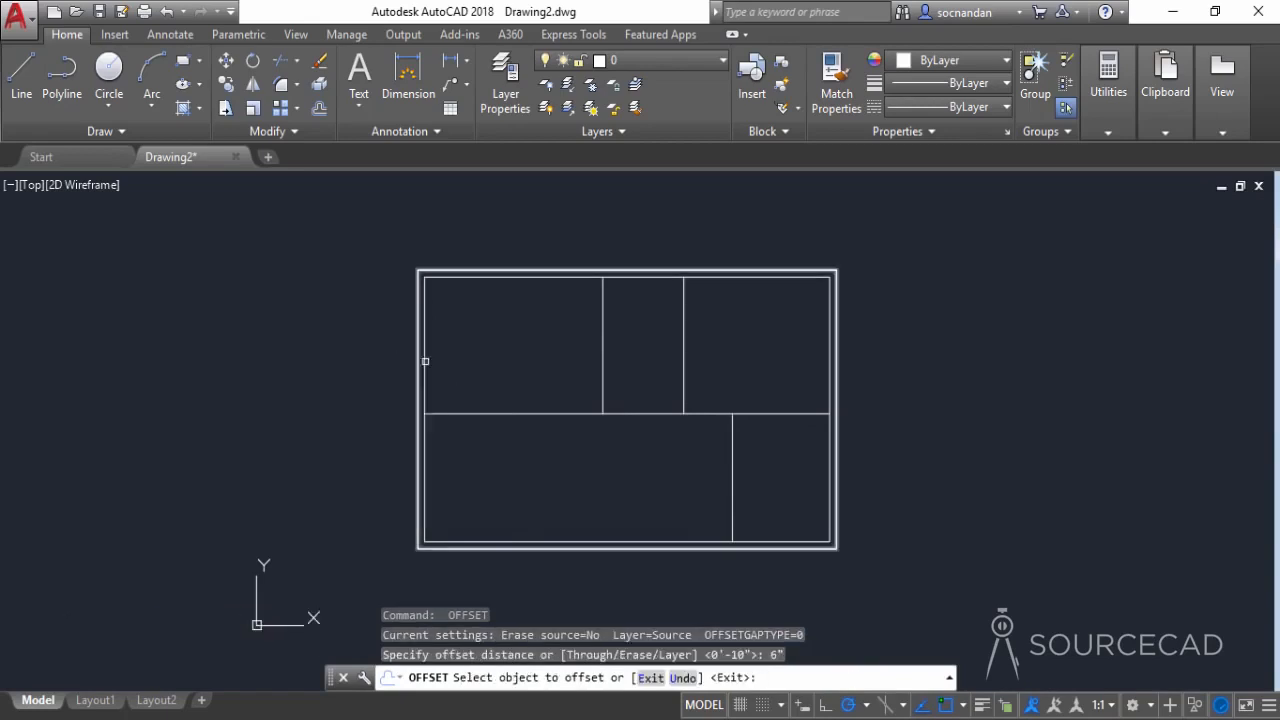
click(470, 412)
click(485, 378)
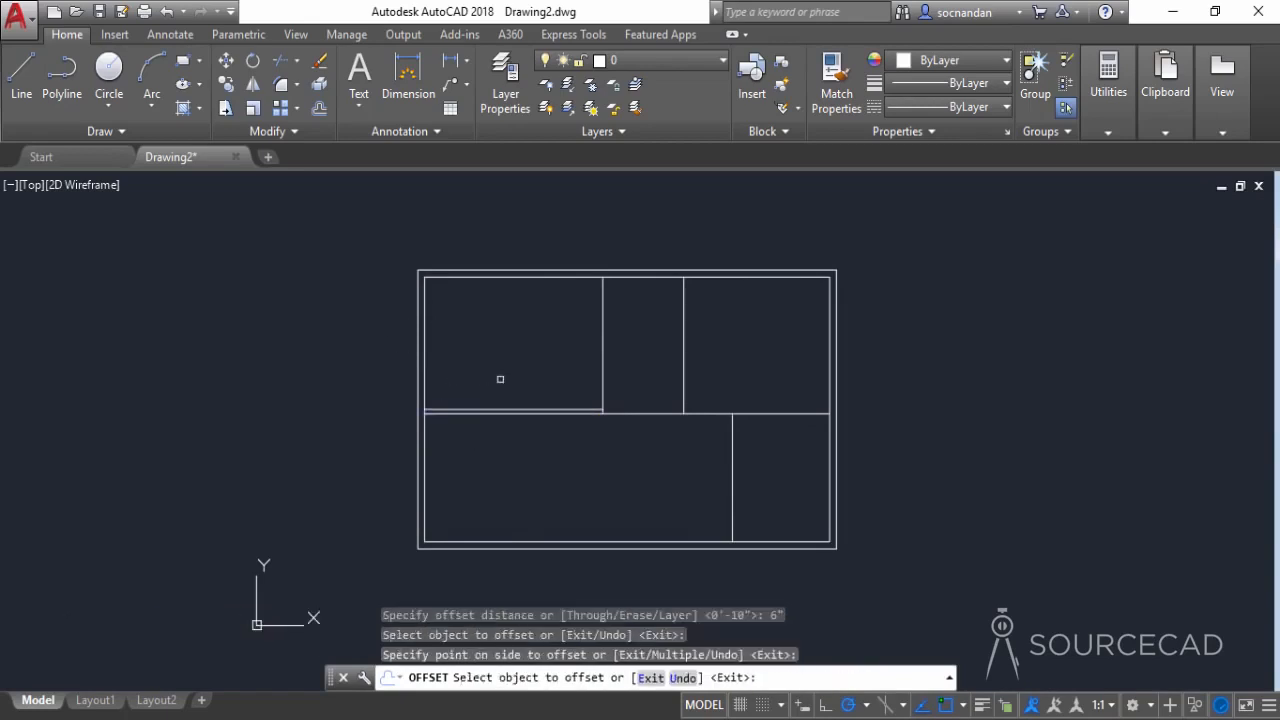
click(647, 412)
click(655, 373)
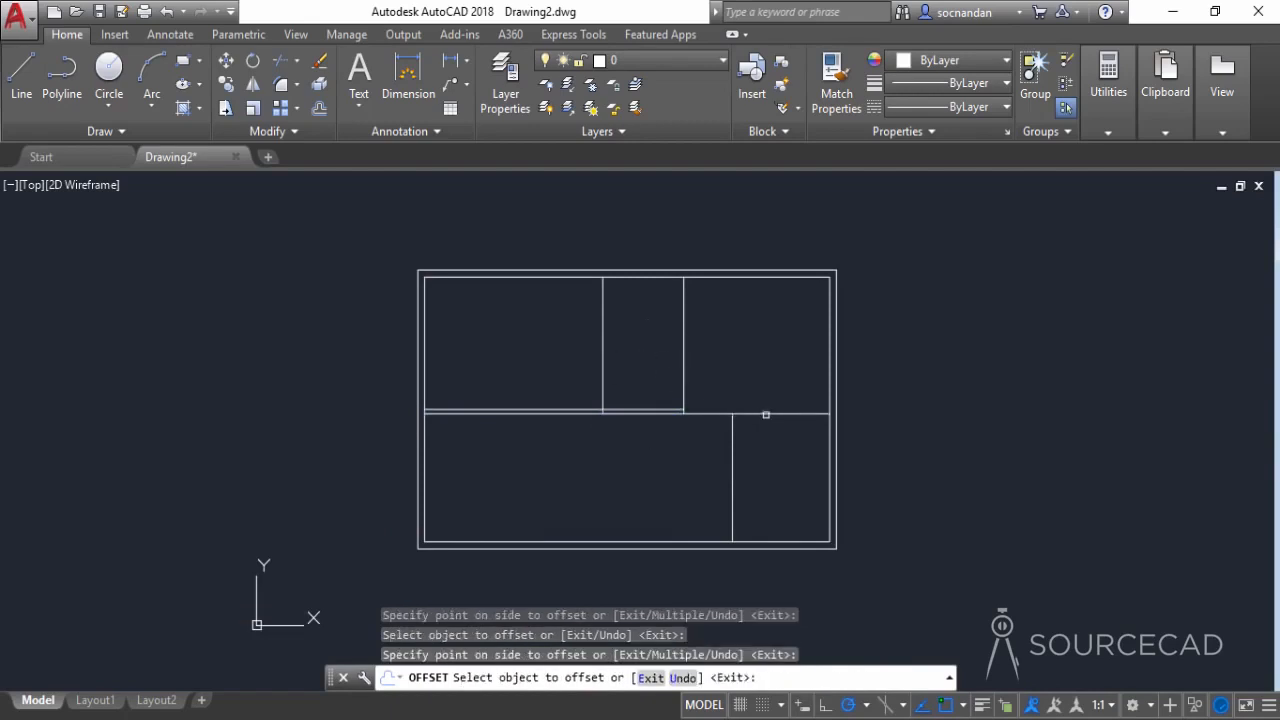
click(765, 413)
click(756, 364)
click(706, 413)
click(713, 368)
Step: Offset the upper room's right vertical partition 6" rightward, the left one 6" leftward, and the lower vertical partition 6" rightward
click(683, 337)
click(726, 331)
click(602, 340)
click(544, 331)
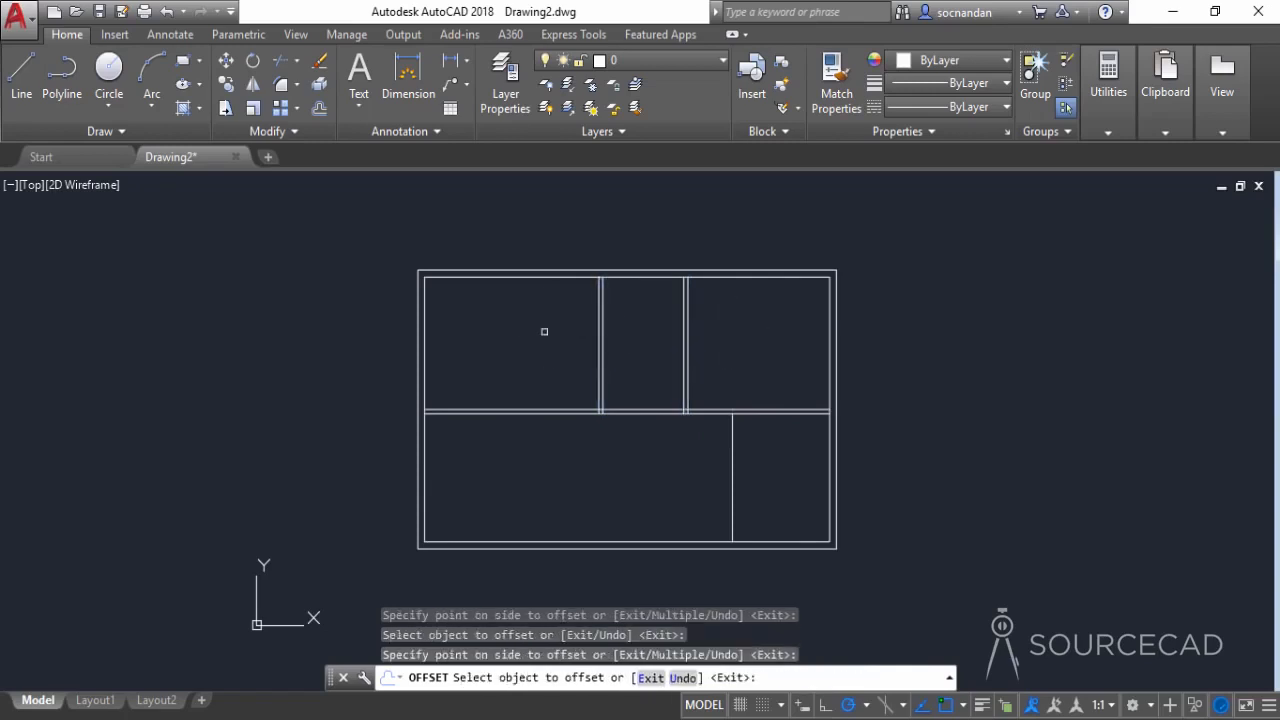
click(732, 454)
click(771, 460)
right_click(718, 350)
click(731, 349)
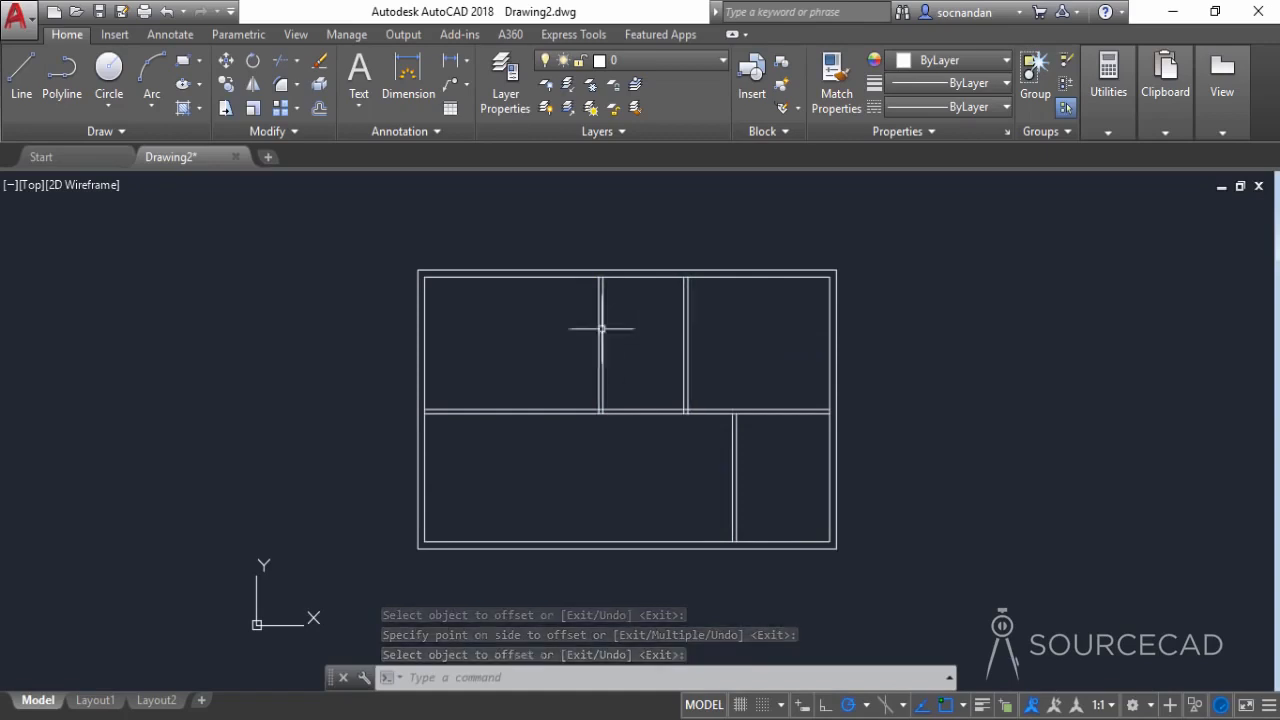
Step: Offset the lower line of the horizontal partition below the narrow middle room 10' upward into that room
click(318, 110)
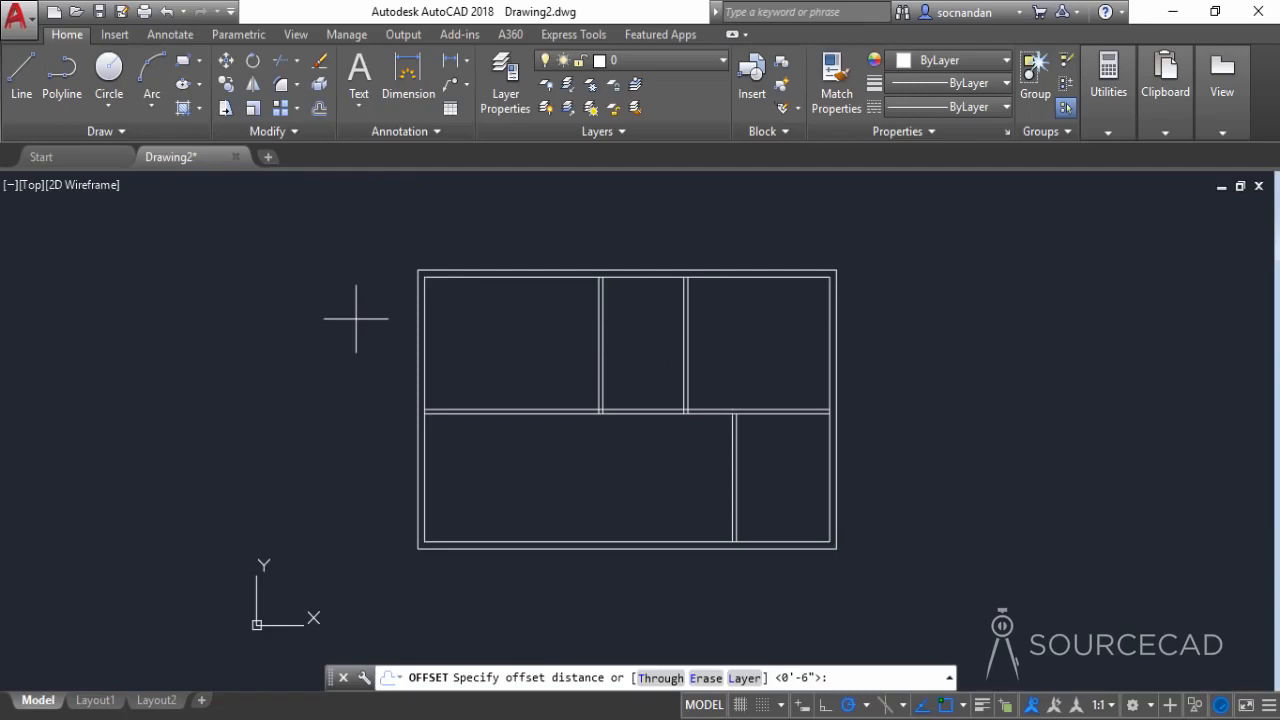
text(10')
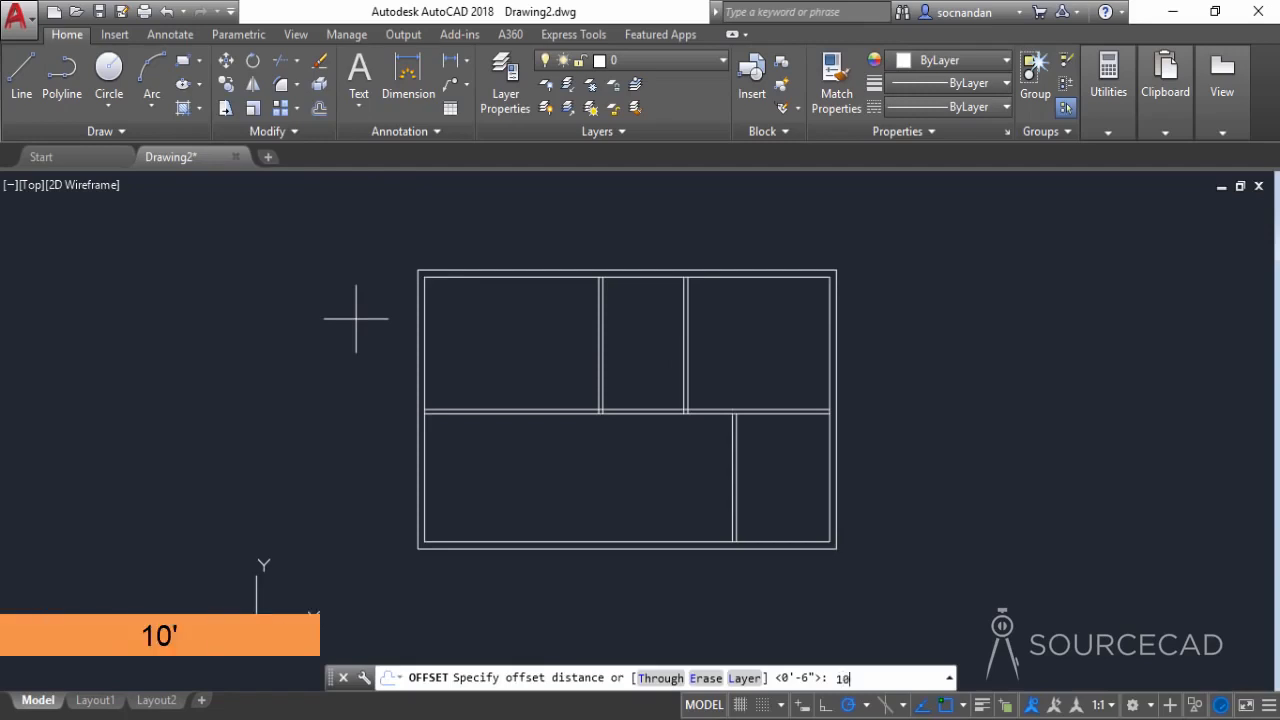
key(Return)
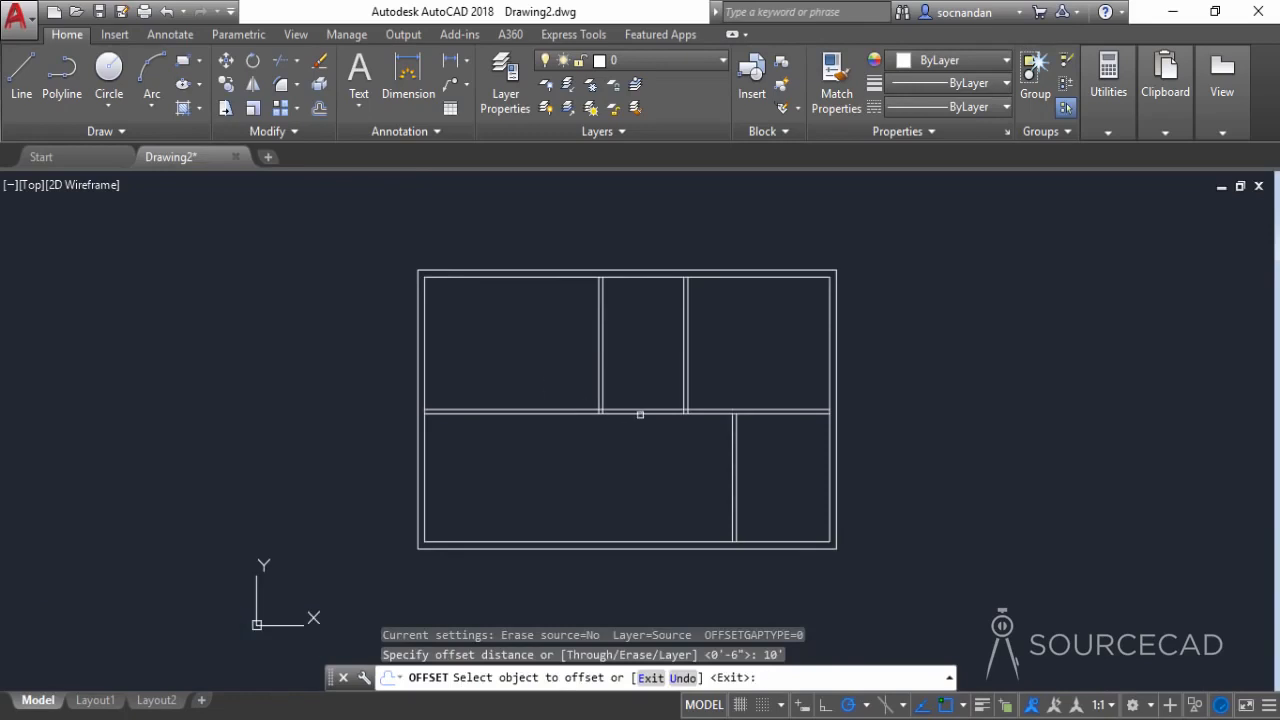
scroll(640, 413, up, 4)
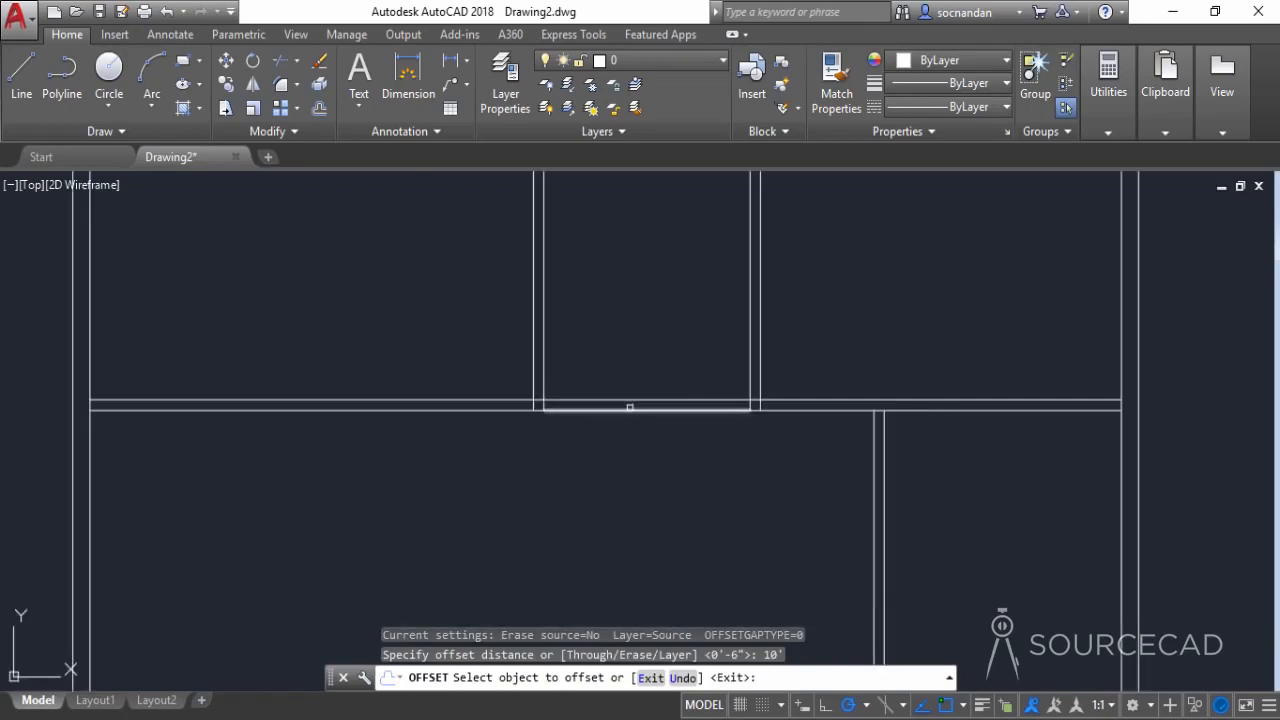
click(630, 407)
click(617, 234)
scroll(620, 237, down, 2)
middle_drag(620, 237, 585, 414)
Step: Offset the cross line inside the narrow middle room 6" upward to form a wall
click(321, 108)
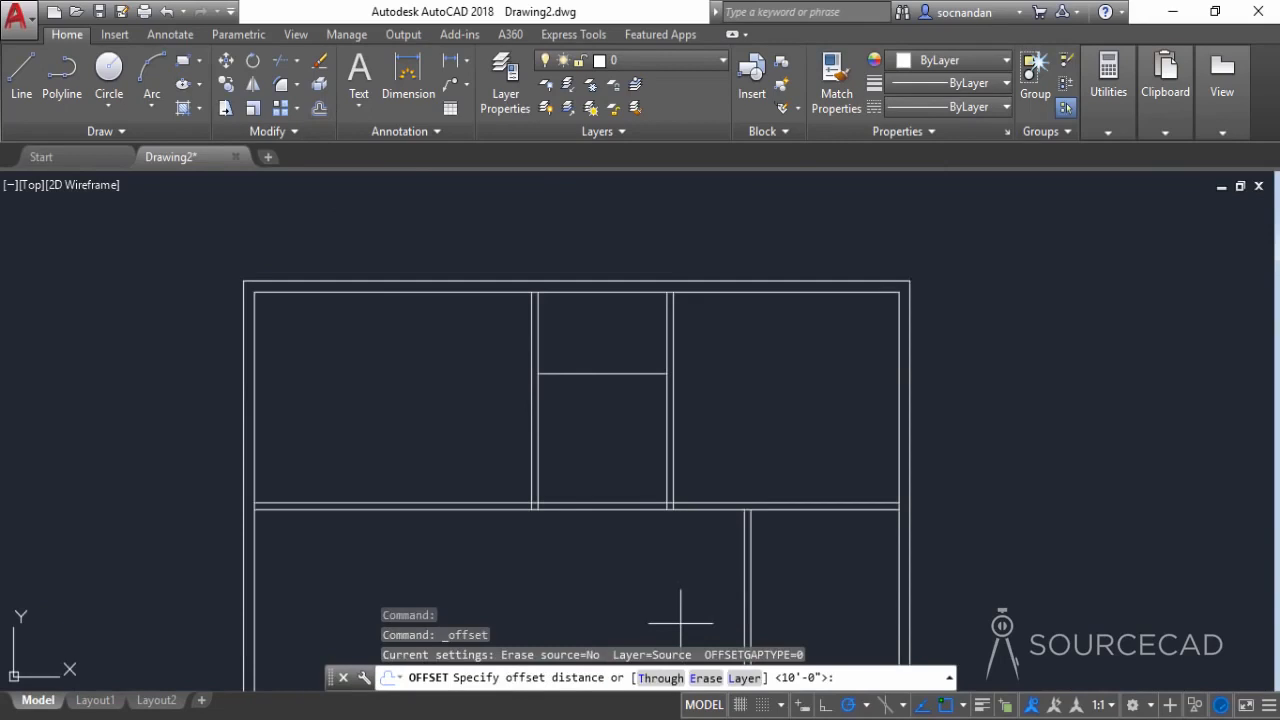
text(6)
key(Return)
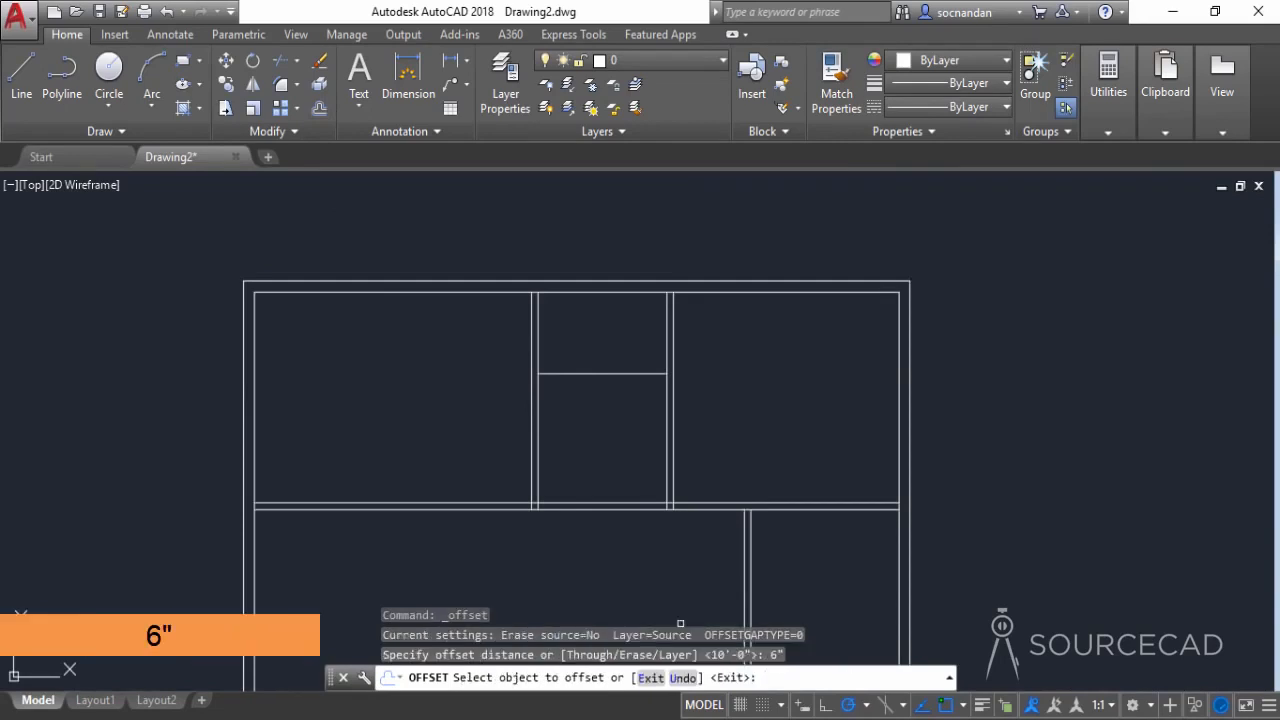
click(604, 373)
click(604, 344)
right_click(606, 346)
click(619, 358)
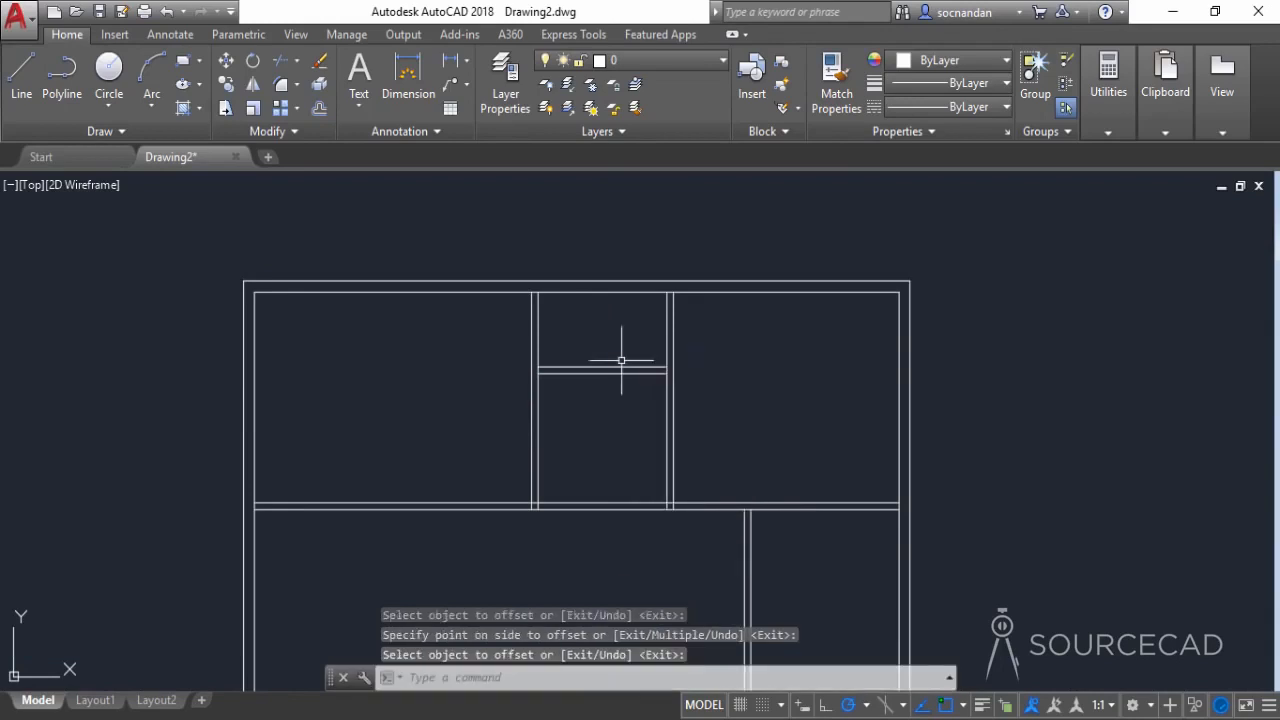
Step: Trim the wall lines where the two upper vertical partitions meet the top exterior wall and the middle room's cross wall
scroll(621, 360, down, 2)
middle_drag(620, 419, 591, 391)
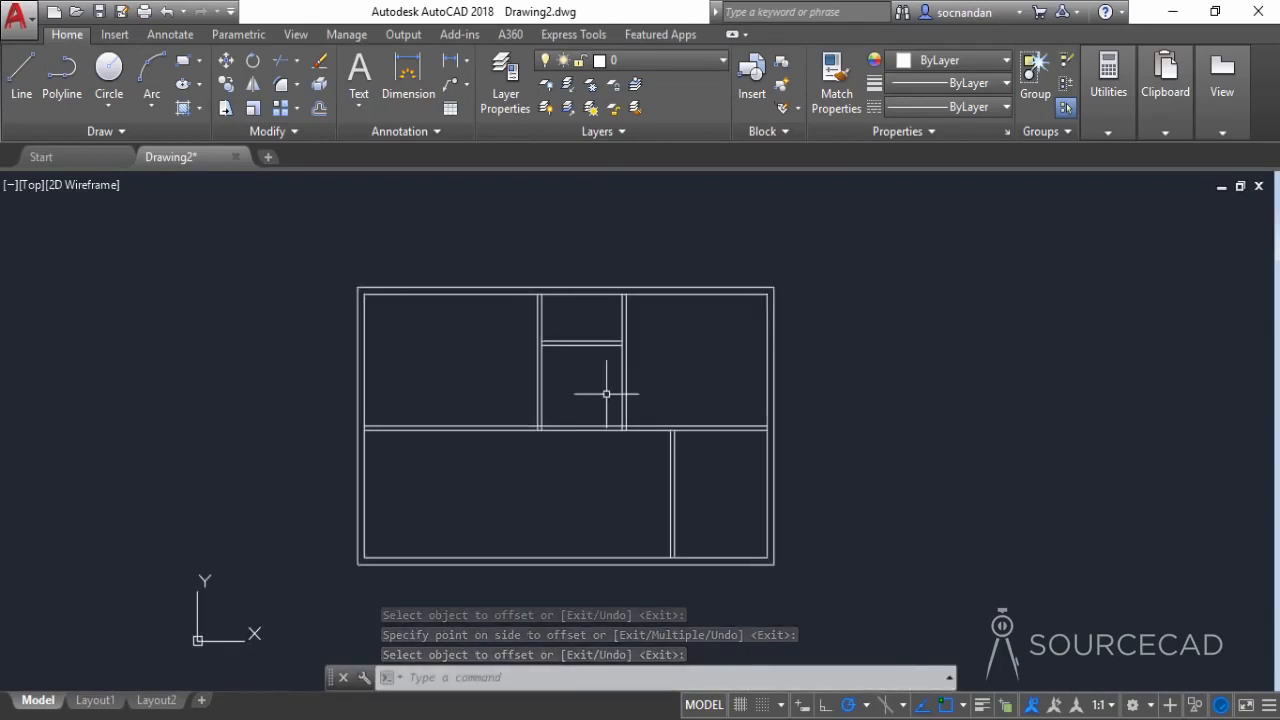
click(272, 61)
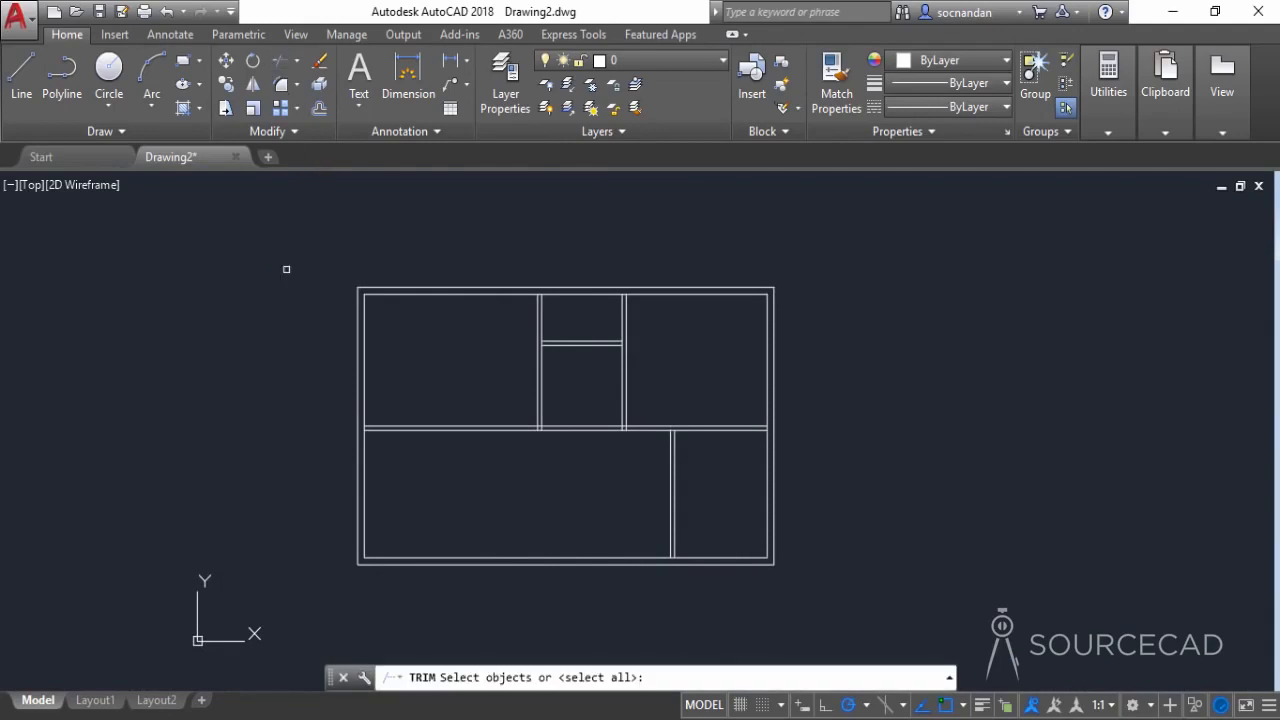
key(Return)
scroll(492, 272, up, 5)
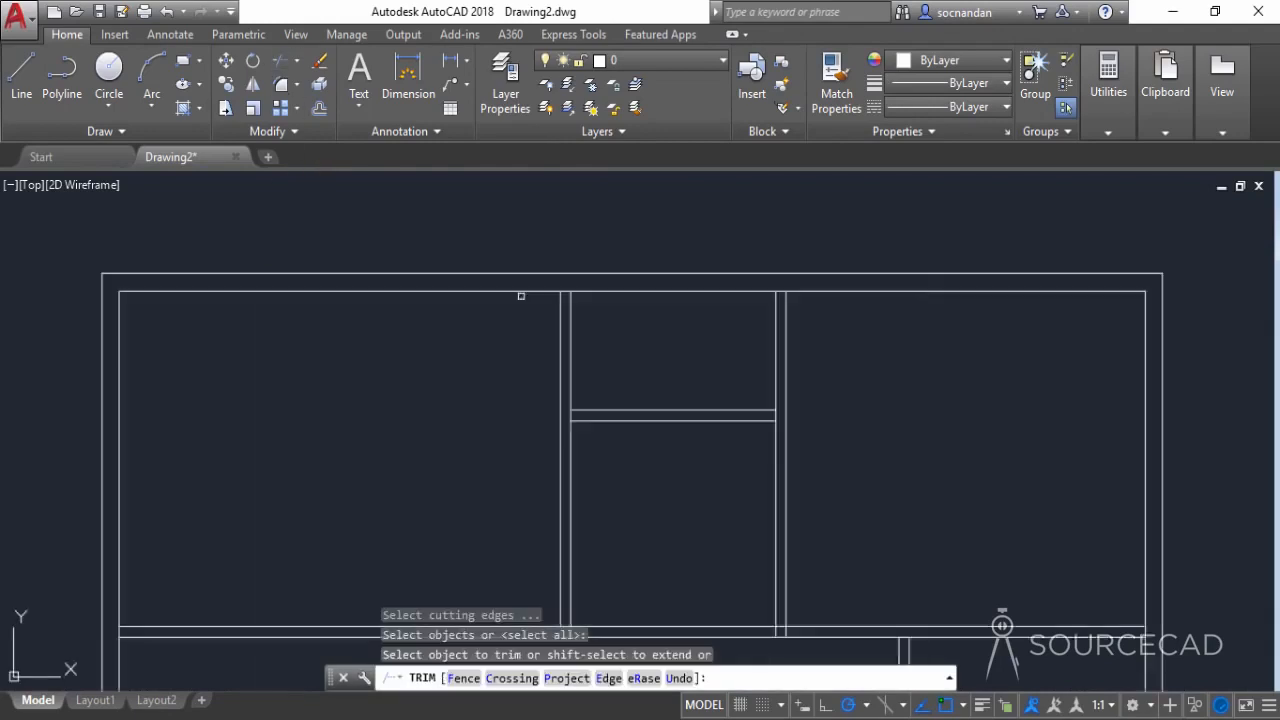
click(634, 281)
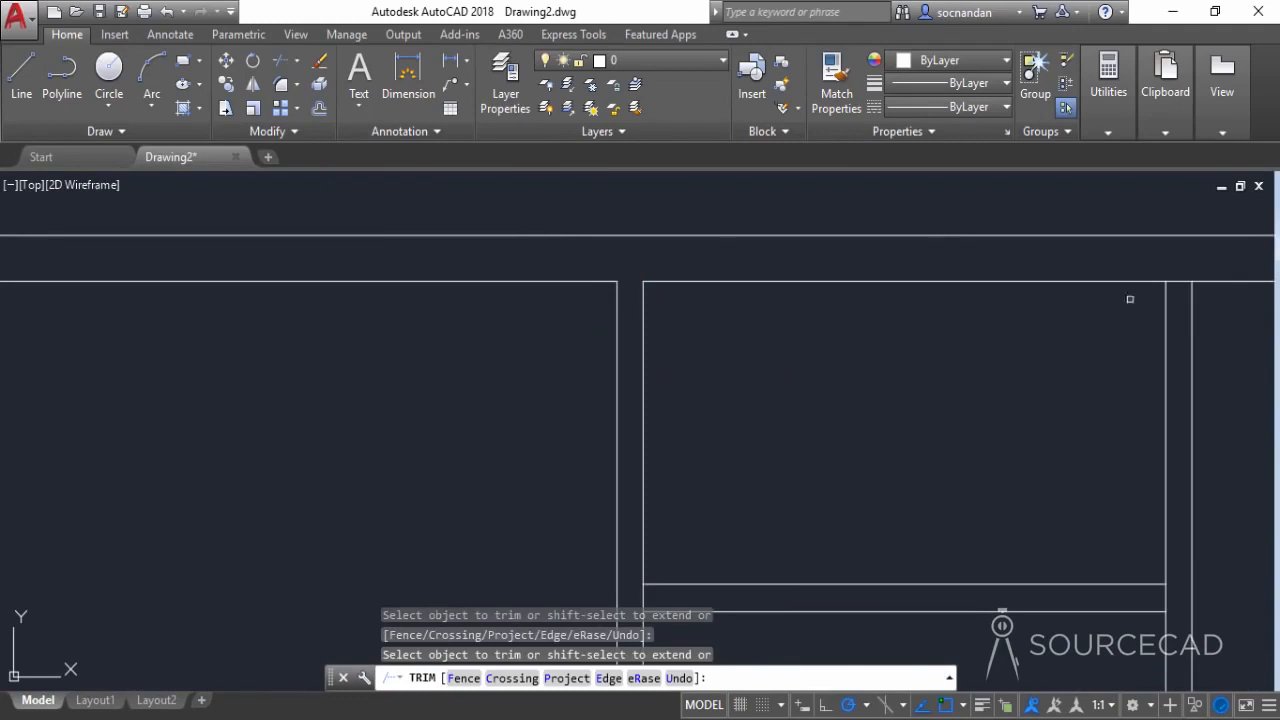
click(1179, 281)
click(1190, 560)
click(1166, 600)
scroll(808, 541, down, 2)
click(870, 563)
Step: Trim the overlapping lines where the two upper vertical partitions meet the horizontal partition
mouse_move(869, 564)
middle_down()
mouse_move(846, 557)
mouse_move(695, 303)
middle_up()
scroll(551, 526, up, 2)
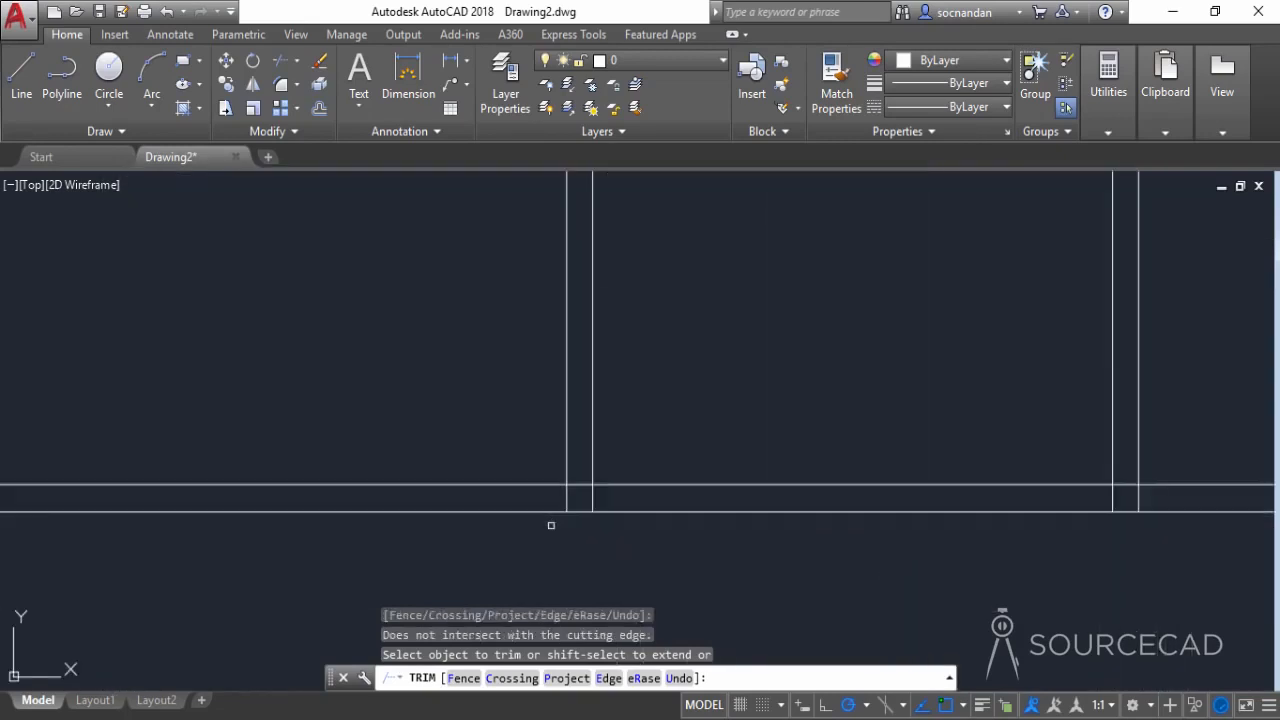
click(568, 499)
click(580, 484)
click(593, 498)
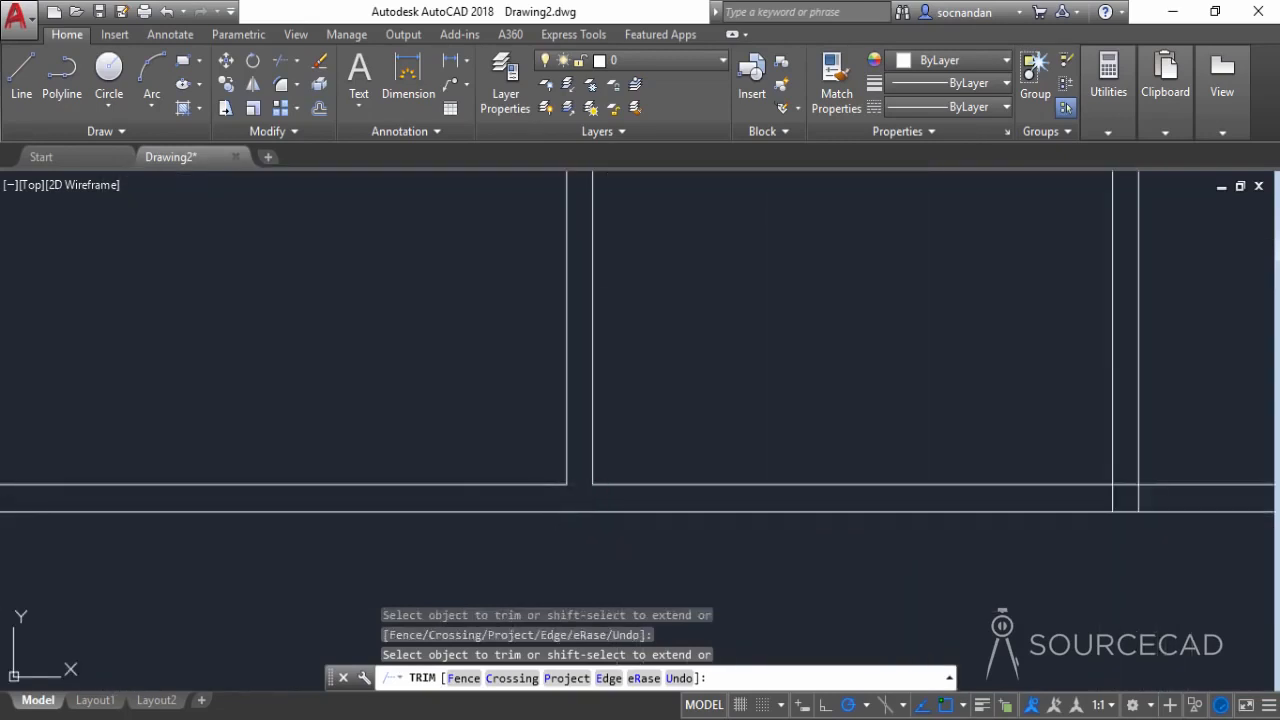
click(1106, 516)
click(1108, 494)
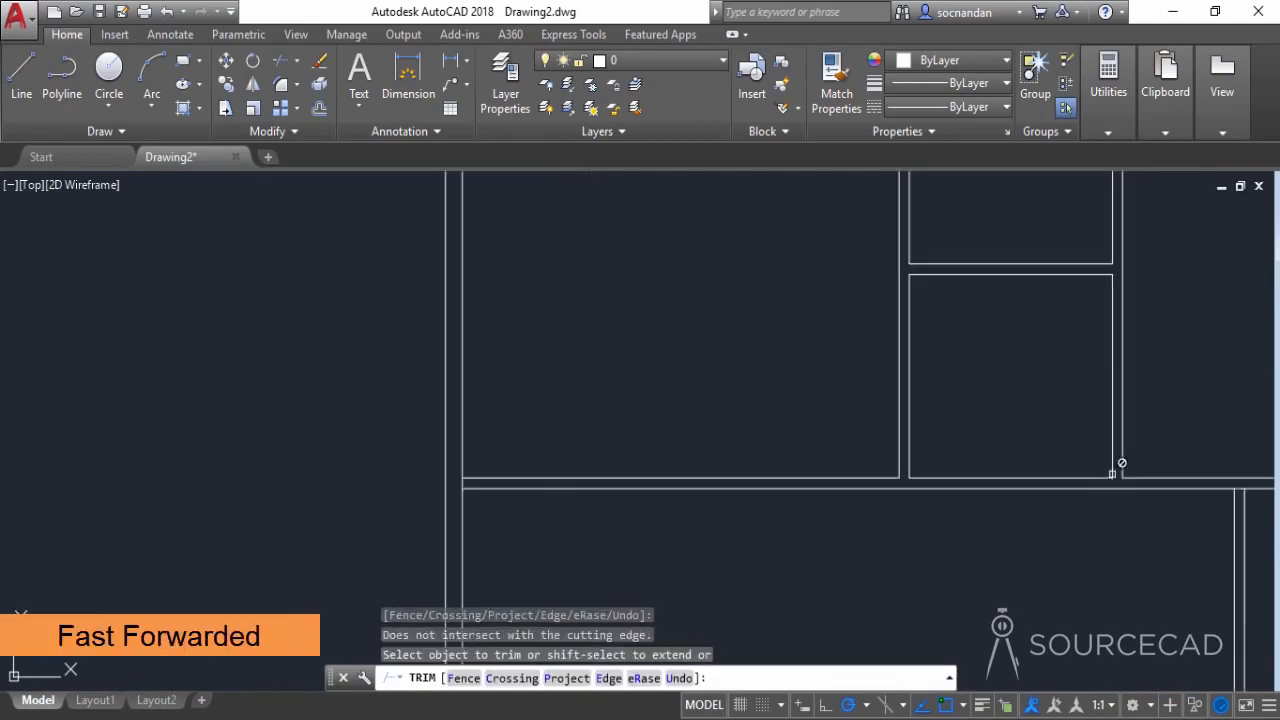
Step: Trim the remaining wall junctions at both ends of the horizontal partition and both ends of the lower vertical partition
scroll(471, 489, up, 2)
click(452, 468)
scroll(453, 467, down, 3)
click(452, 466)
scroll(937, 472, up, 3)
click(927, 474)
click(934, 475)
scroll(936, 475, down, 3)
scroll(1080, 484, up, 3)
click(1075, 443)
scroll(1075, 443, down, 4)
scroll(985, 576, up, 3)
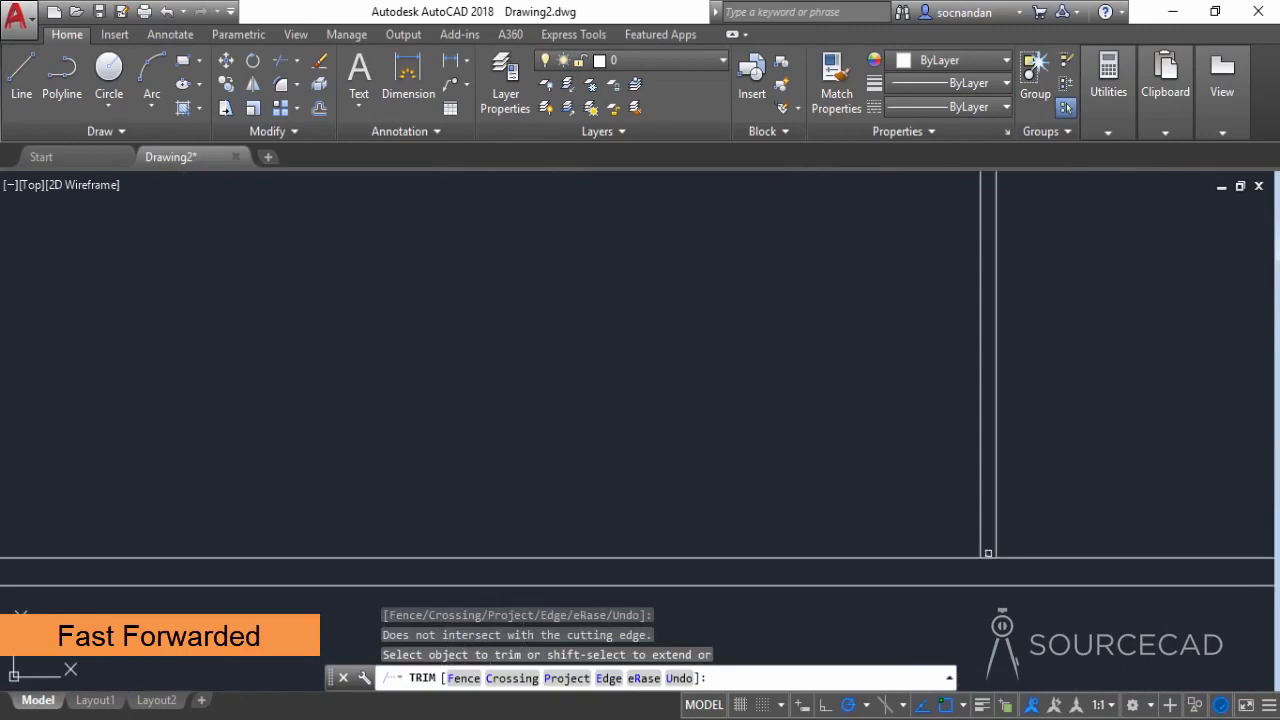
click(988, 554)
scroll(807, 520, down, 2)
scroll(580, 466, down, 2)
right_click(575, 528)
click(620, 256)
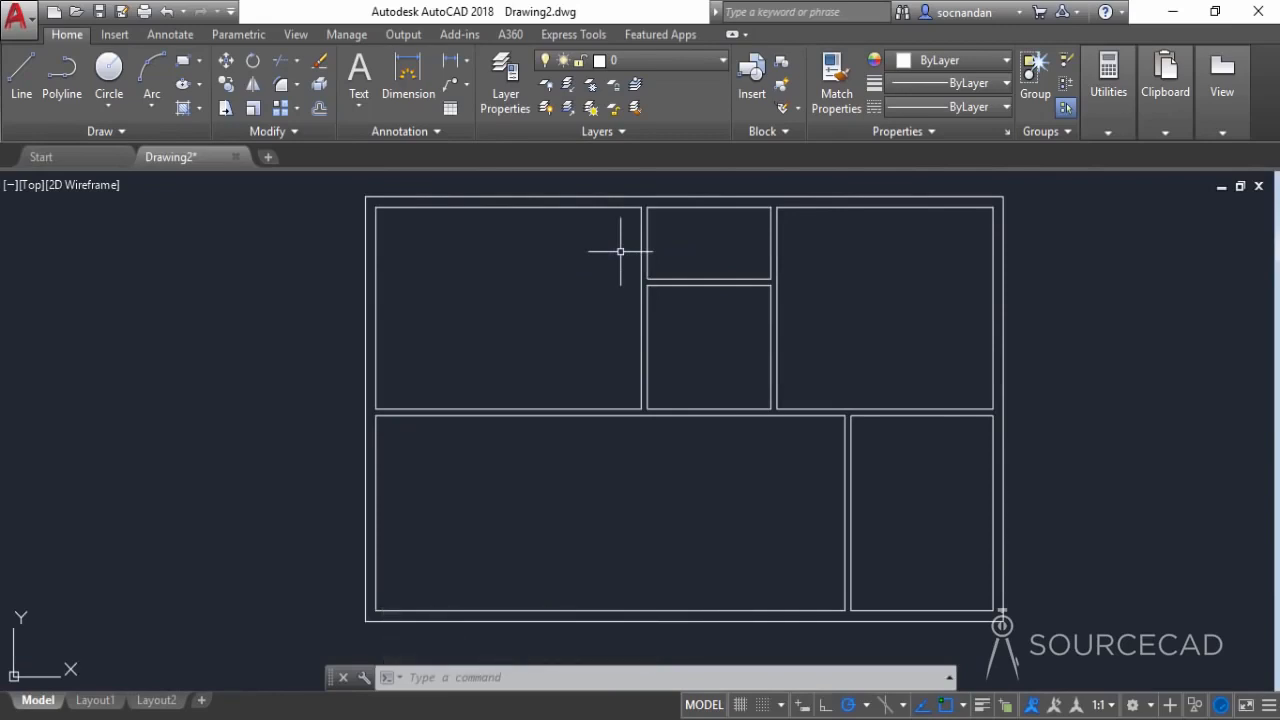
Step: Create three new layers named Door, Window and Blocks
scroll(620, 251, down, 2)
mouse_move(574, 289)
middle_down()
mouse_move(635, 308)
mouse_move(766, 314)
mouse_move(794, 357)
middle_up()
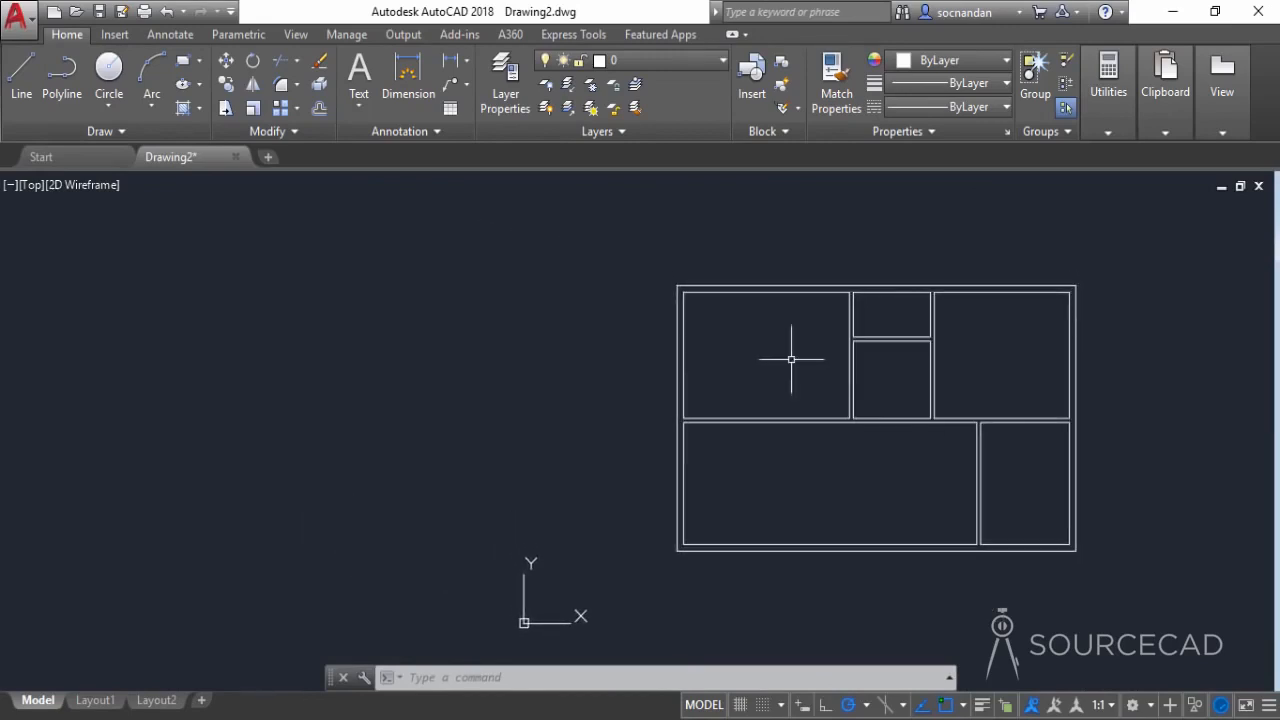
click(499, 72)
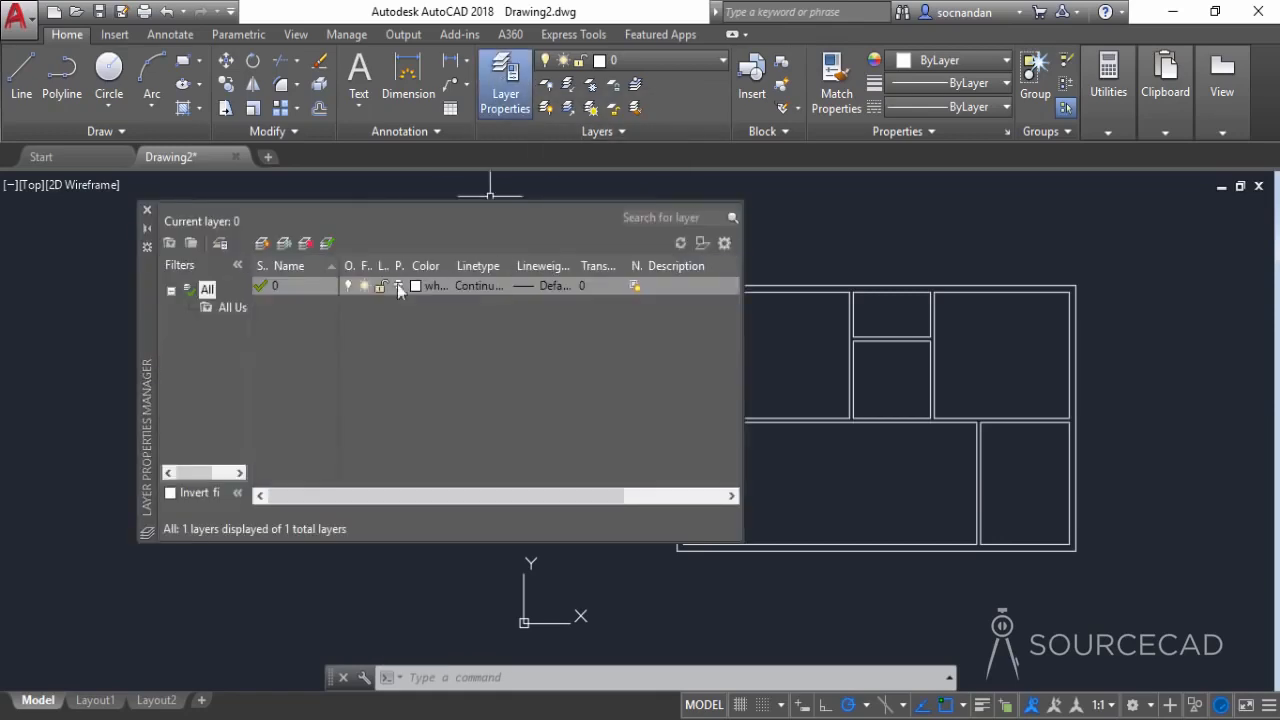
mouse_move(881, 384)
middle_down()
mouse_move(983, 346)
mouse_move(974, 351)
middle_up()
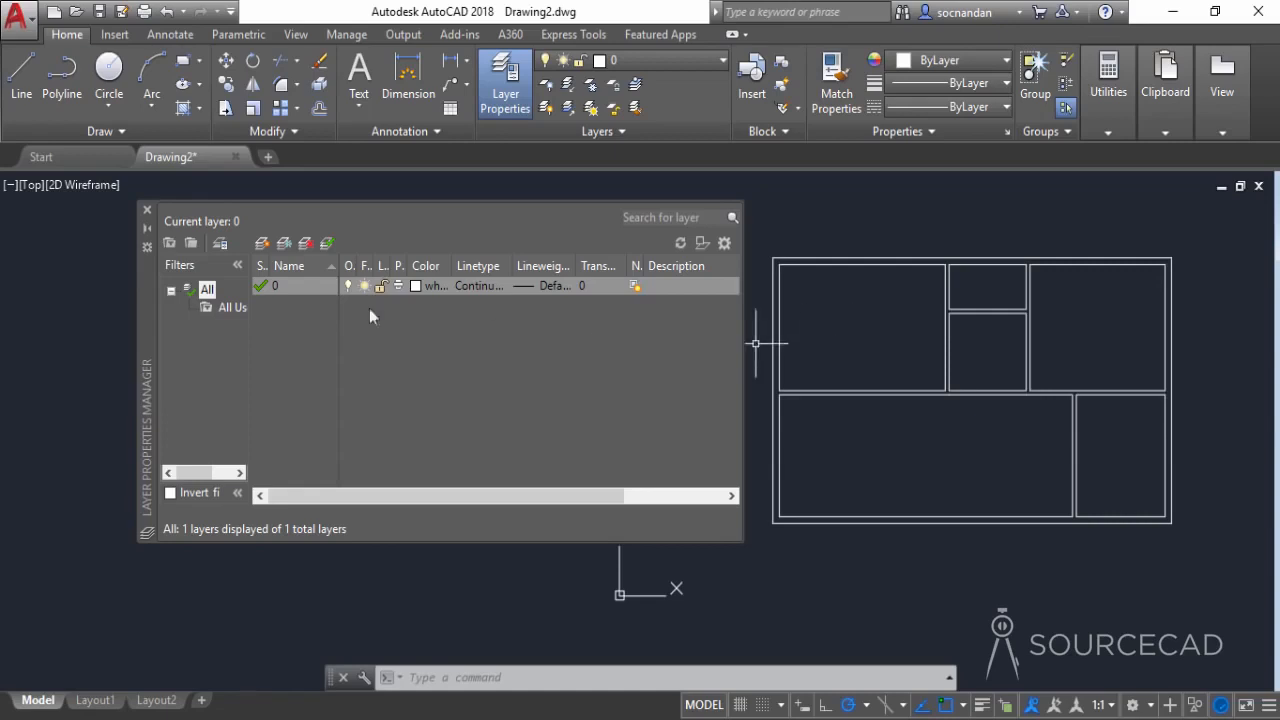
click(261, 244)
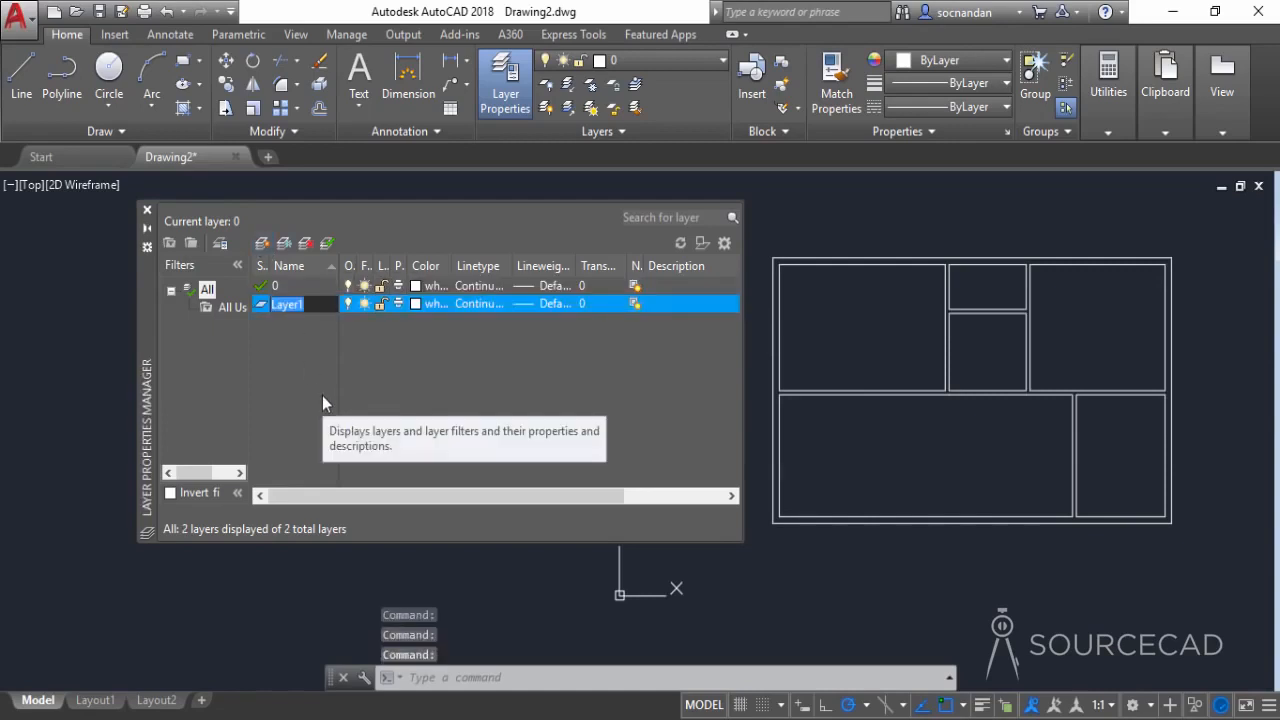
text(Door)
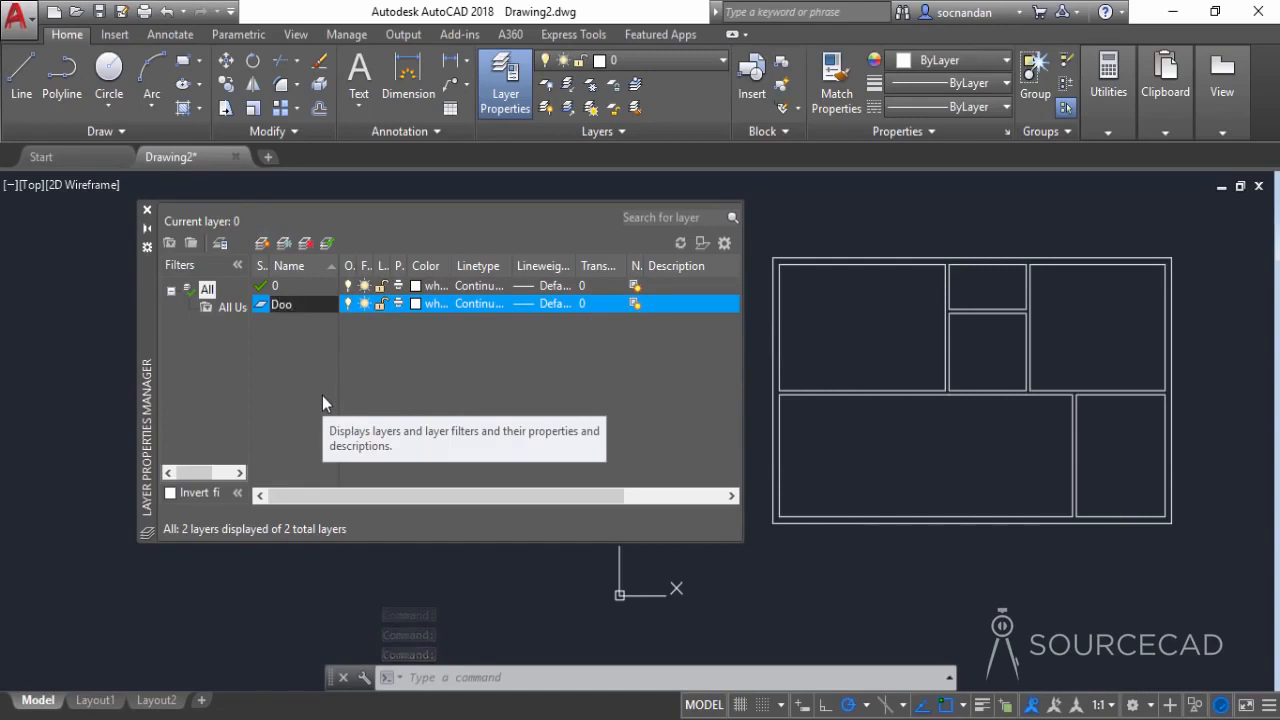
click(261, 244)
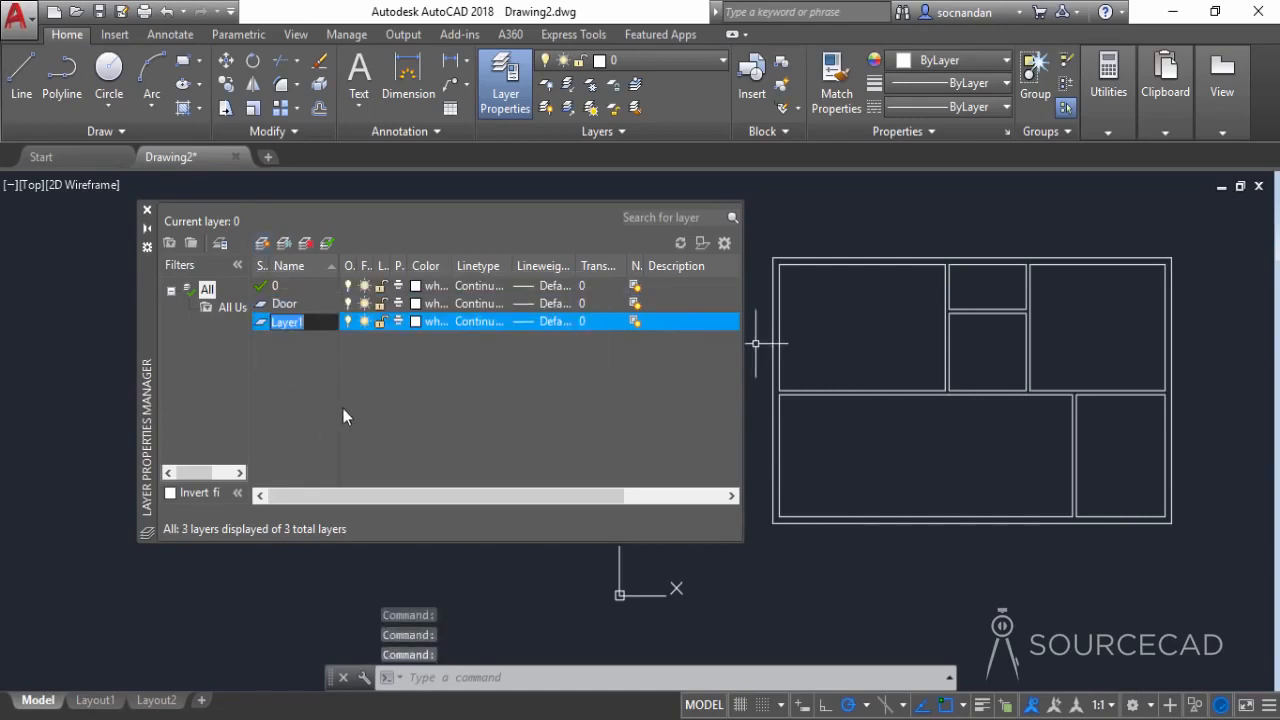
text(Window)
click(261, 244)
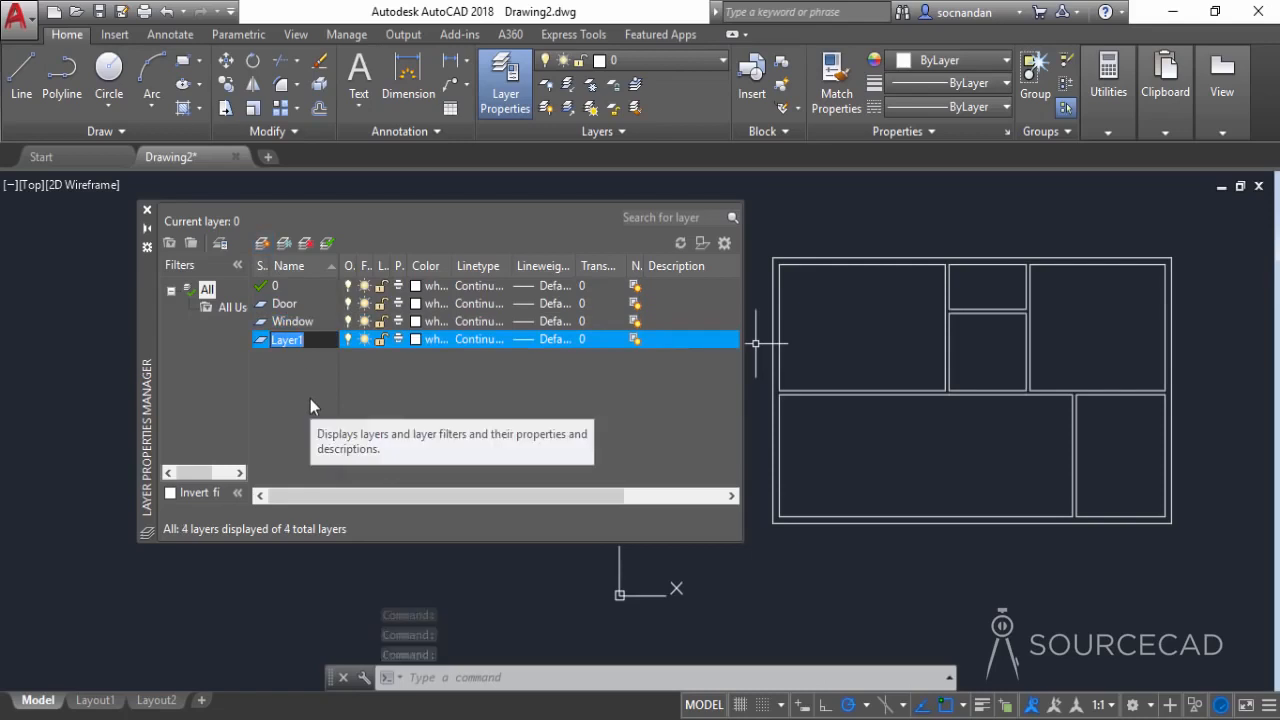
text(Blocks)
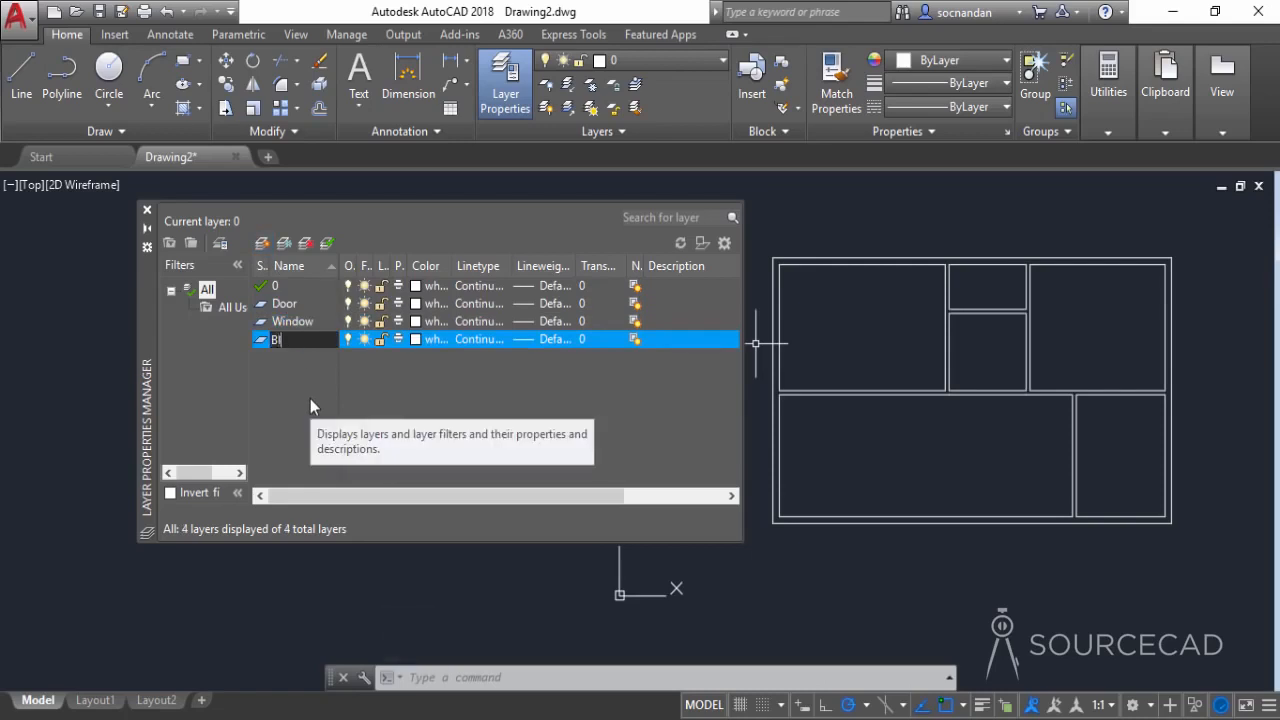
Step: Create three more layers named Hatches, Text and Dim
click(261, 244)
text(Hatches)
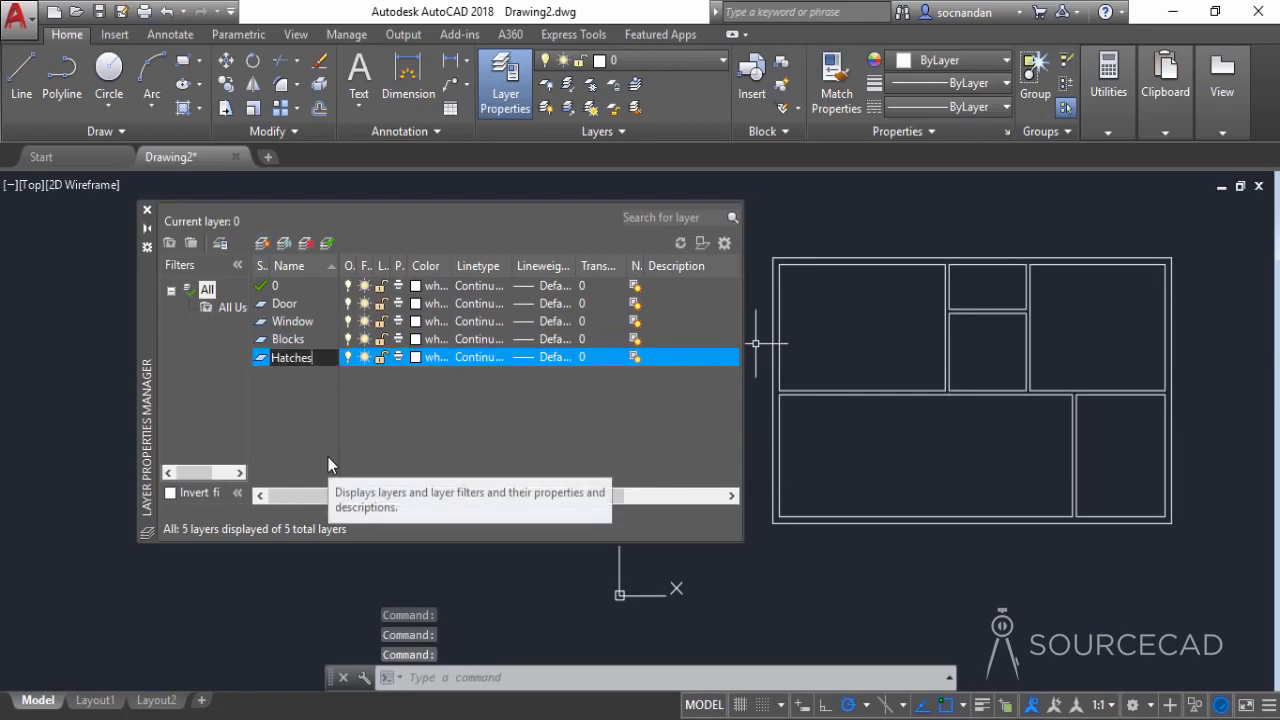
click(261, 244)
text(Text)
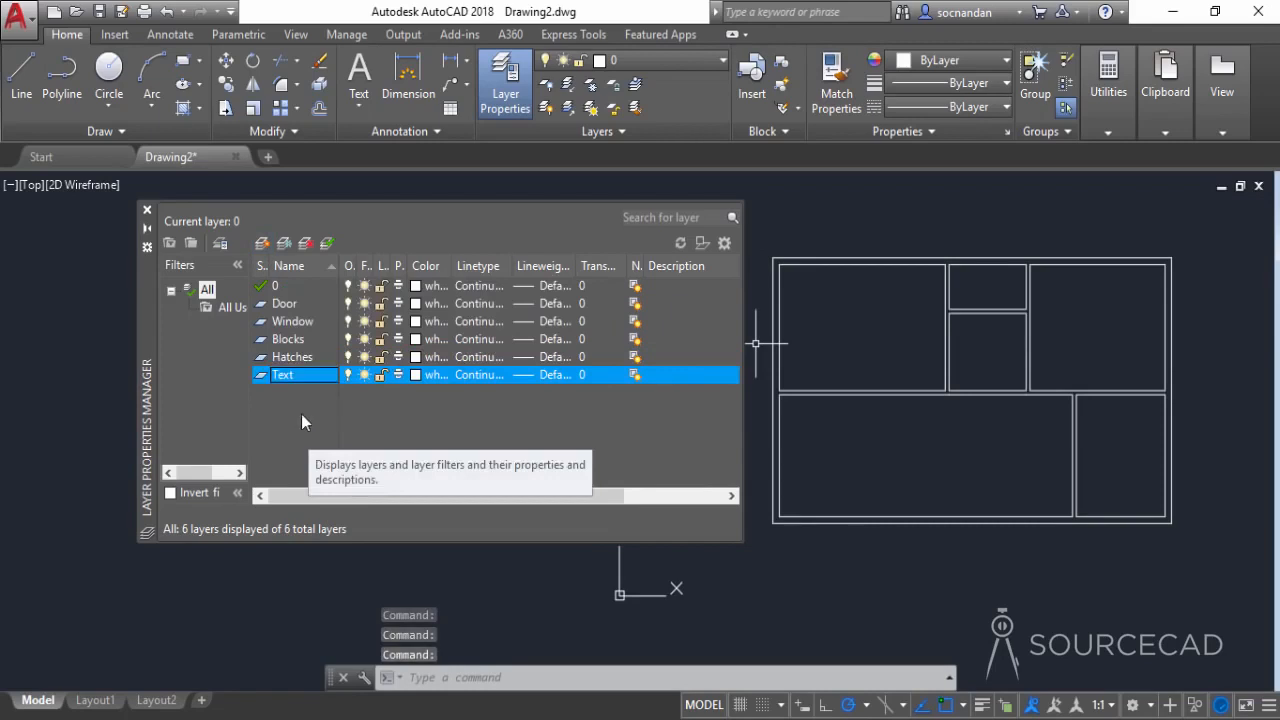
click(263, 246)
text(Dim)
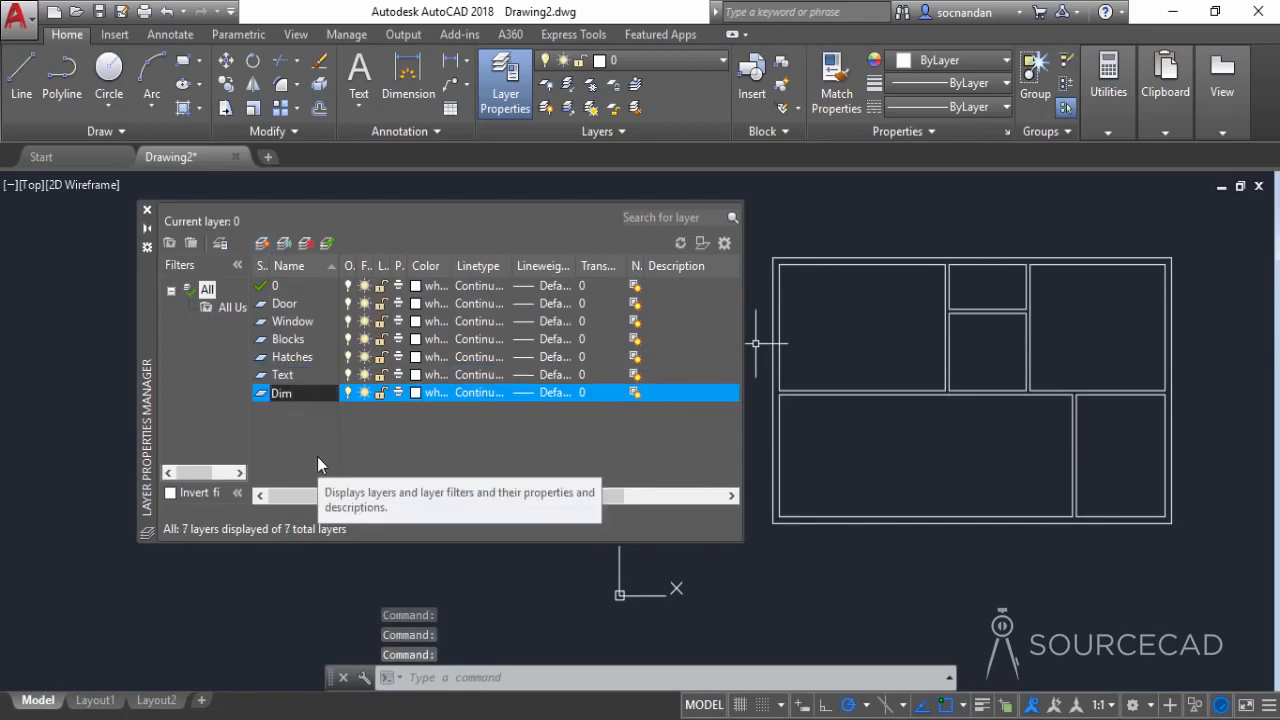
key(Return)
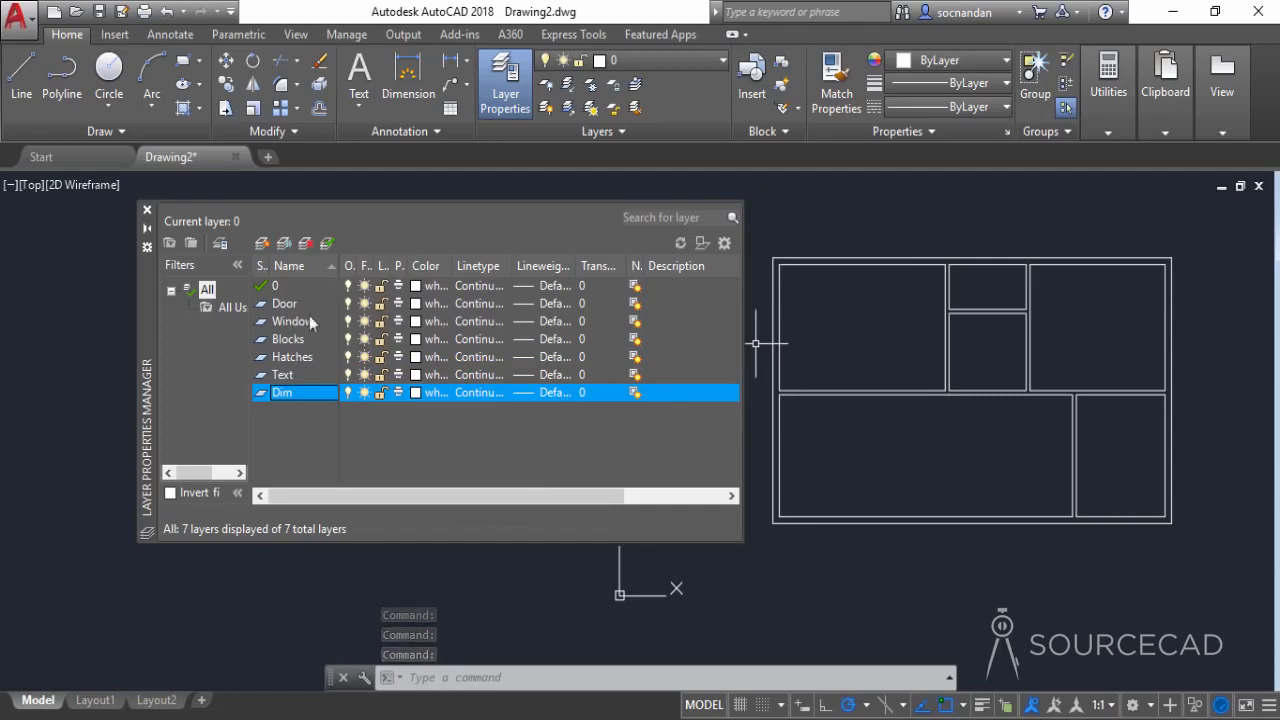
Step: Set the layer colours to magenta for Door, blue for Window and cyan for Blocks
click(415, 304)
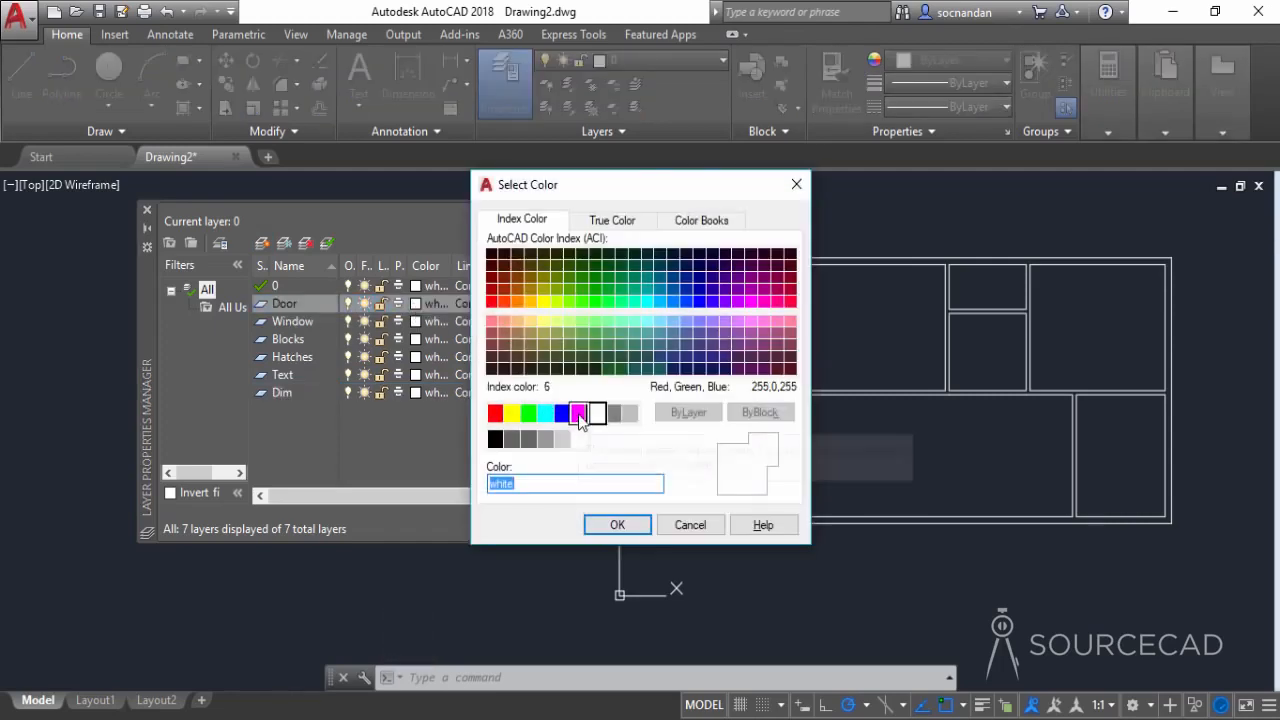
click(580, 414)
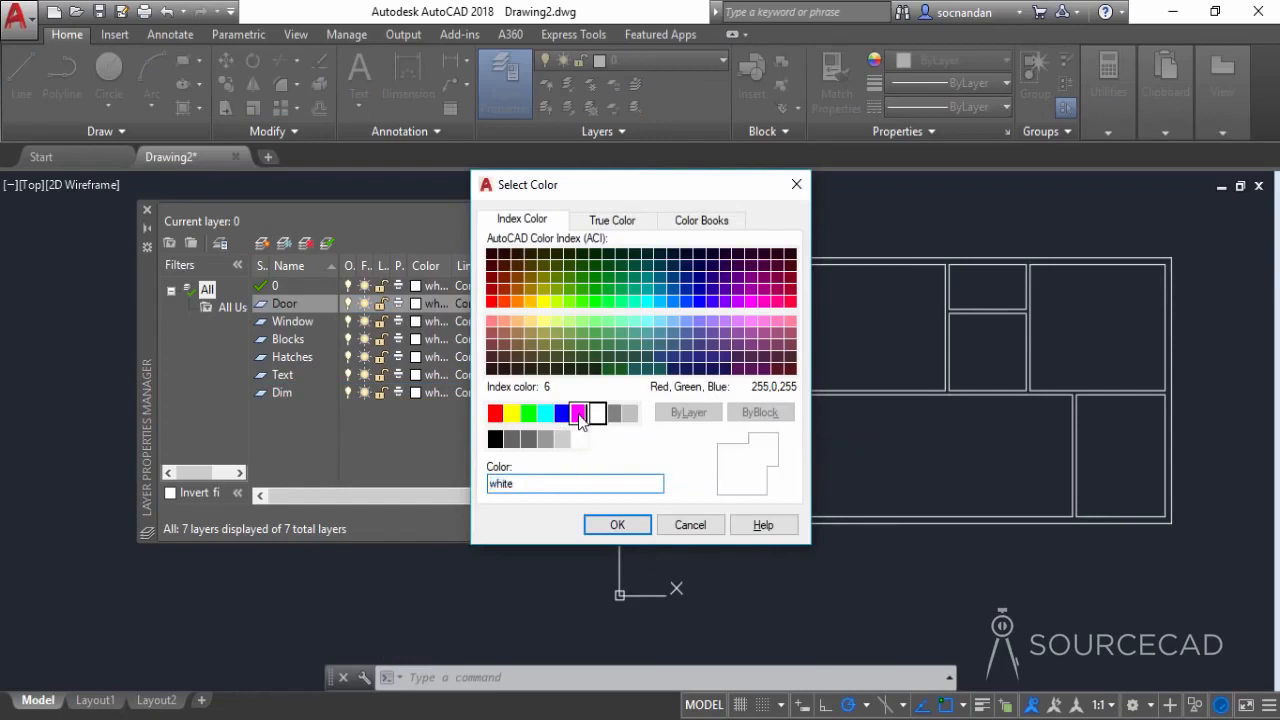
click(610, 524)
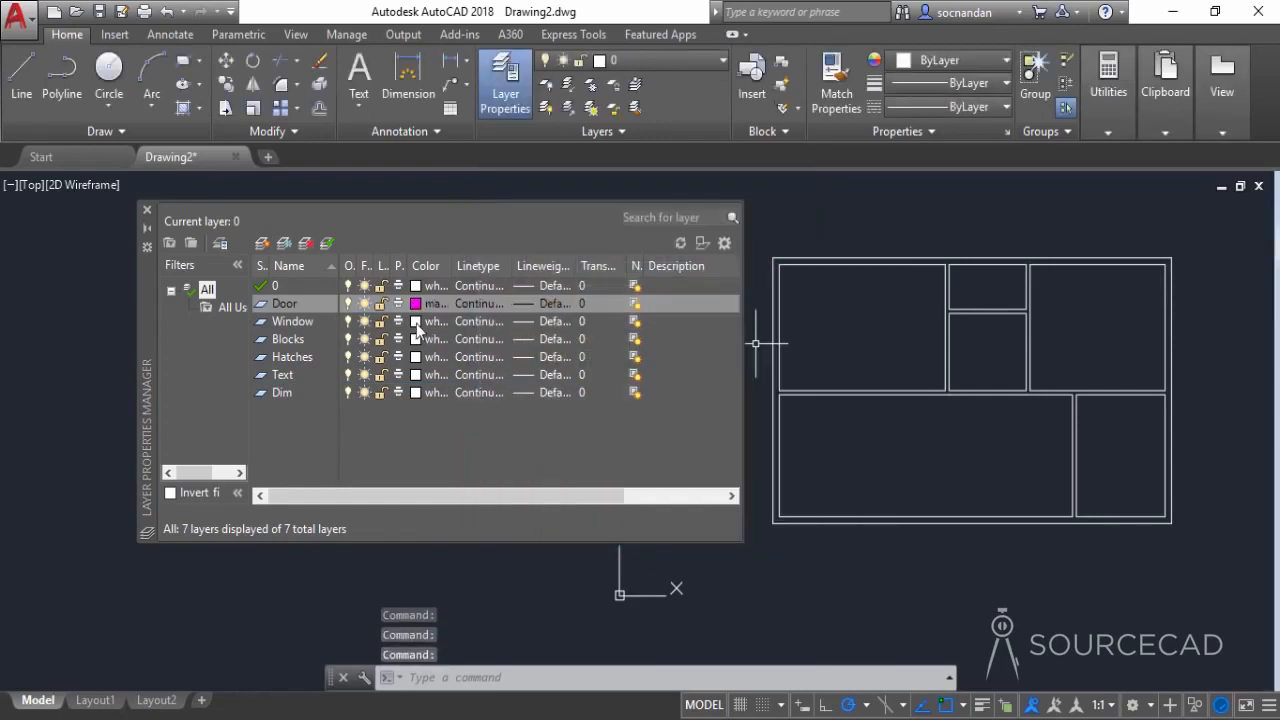
click(416, 321)
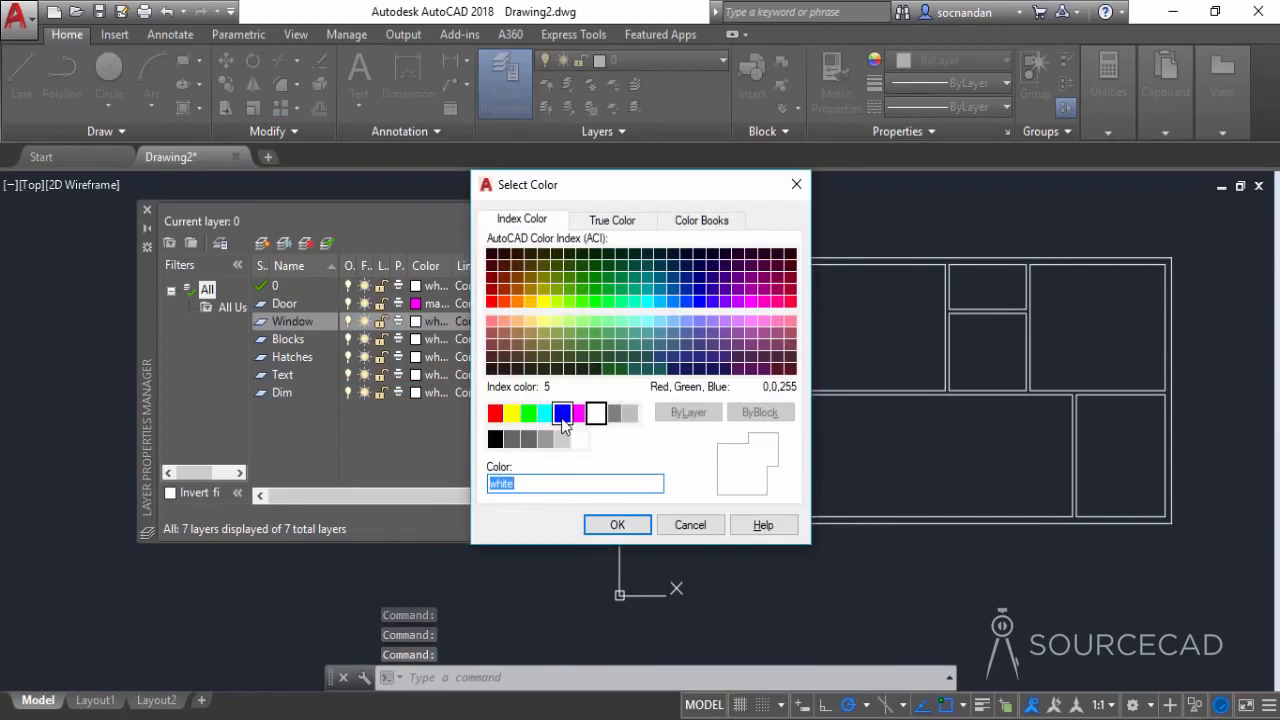
click(563, 418)
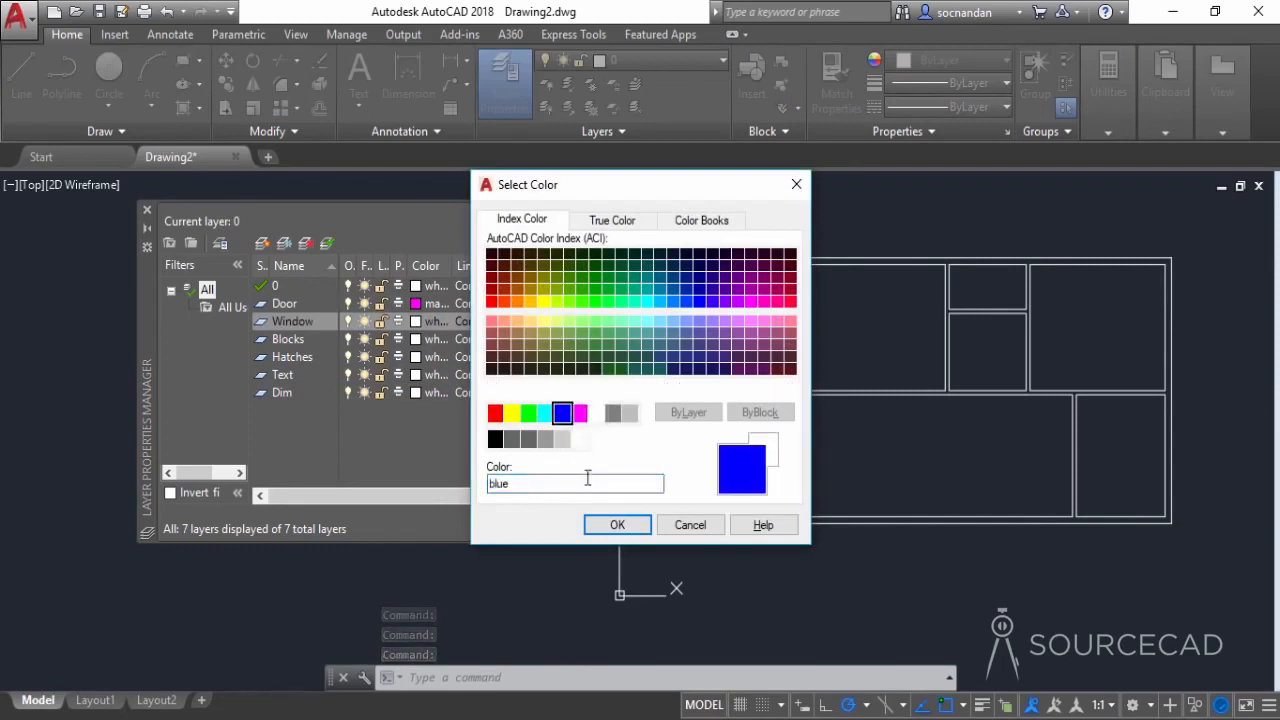
click(617, 525)
click(416, 339)
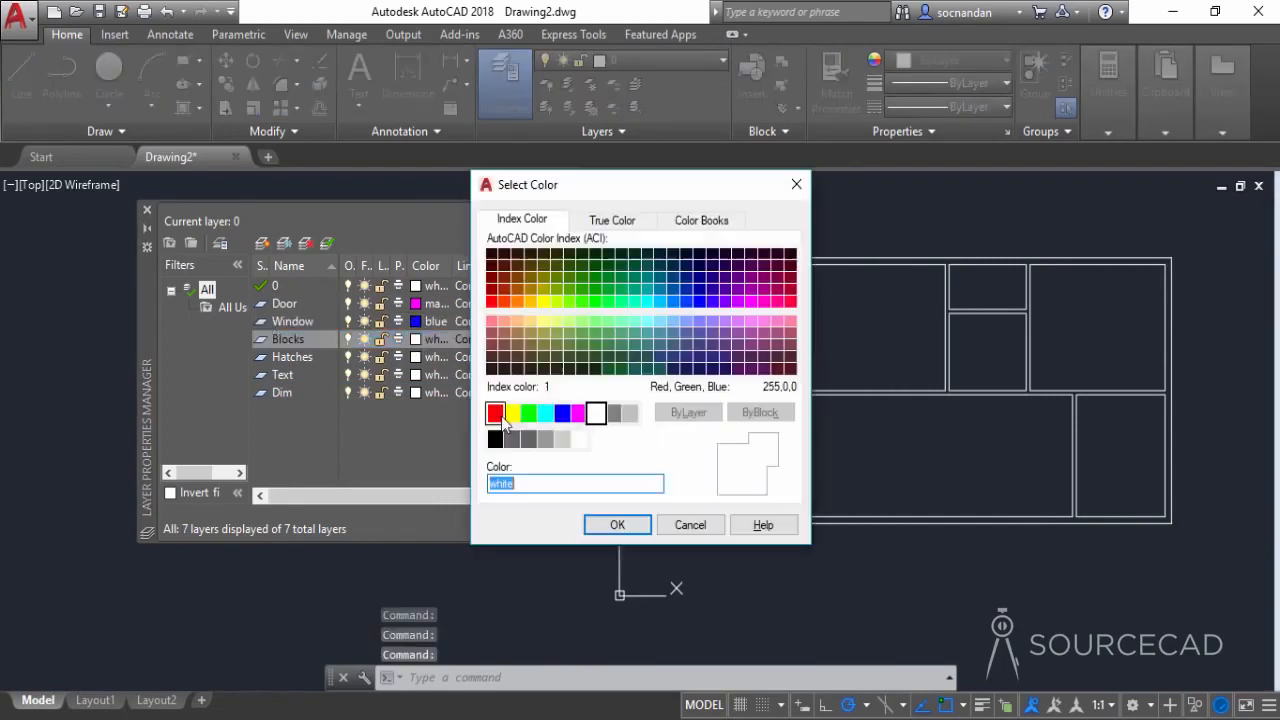
click(545, 413)
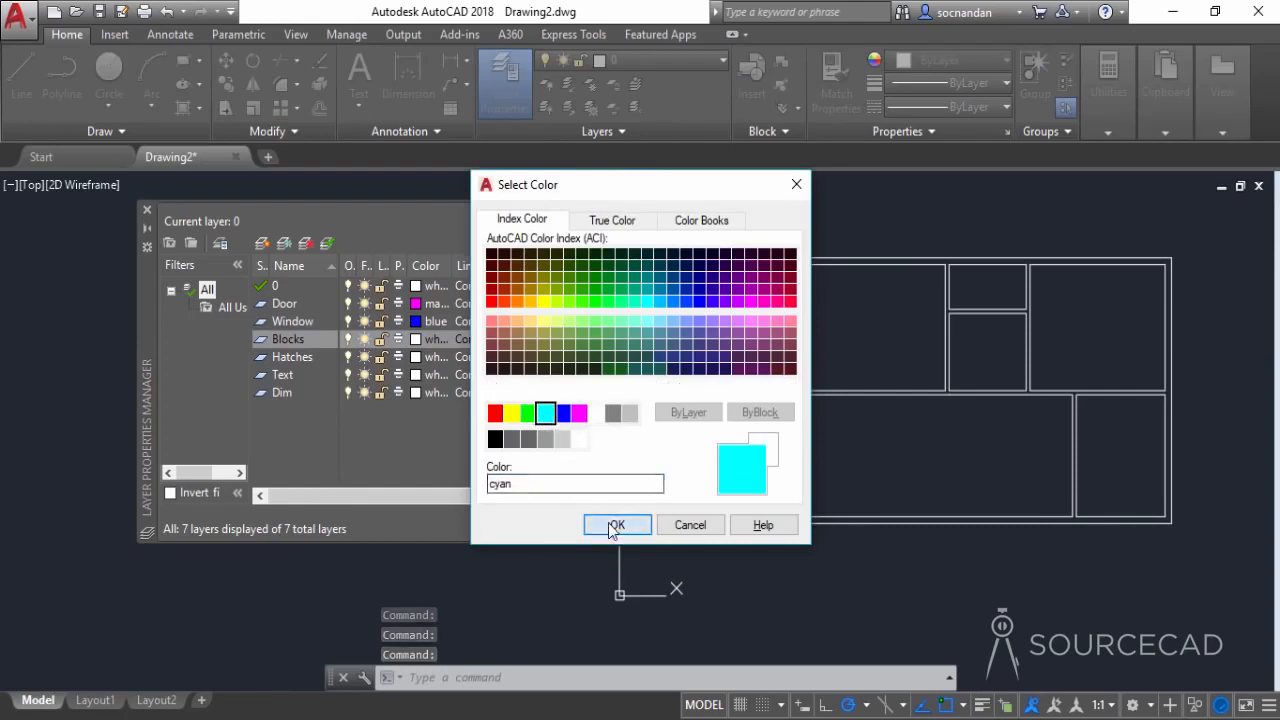
click(613, 525)
Step: Set the layer colours to green for Hatches, yellow for Text and index colour 11 for Dim, and close the layer manager
click(416, 357)
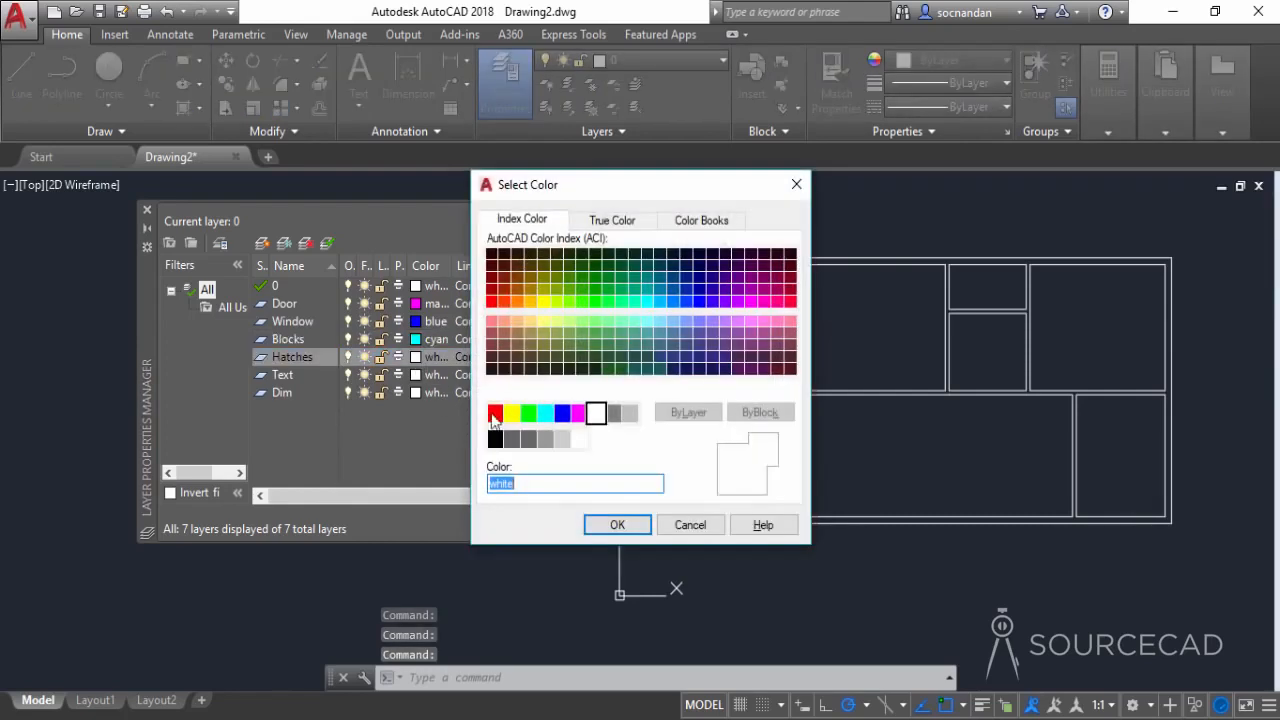
click(528, 413)
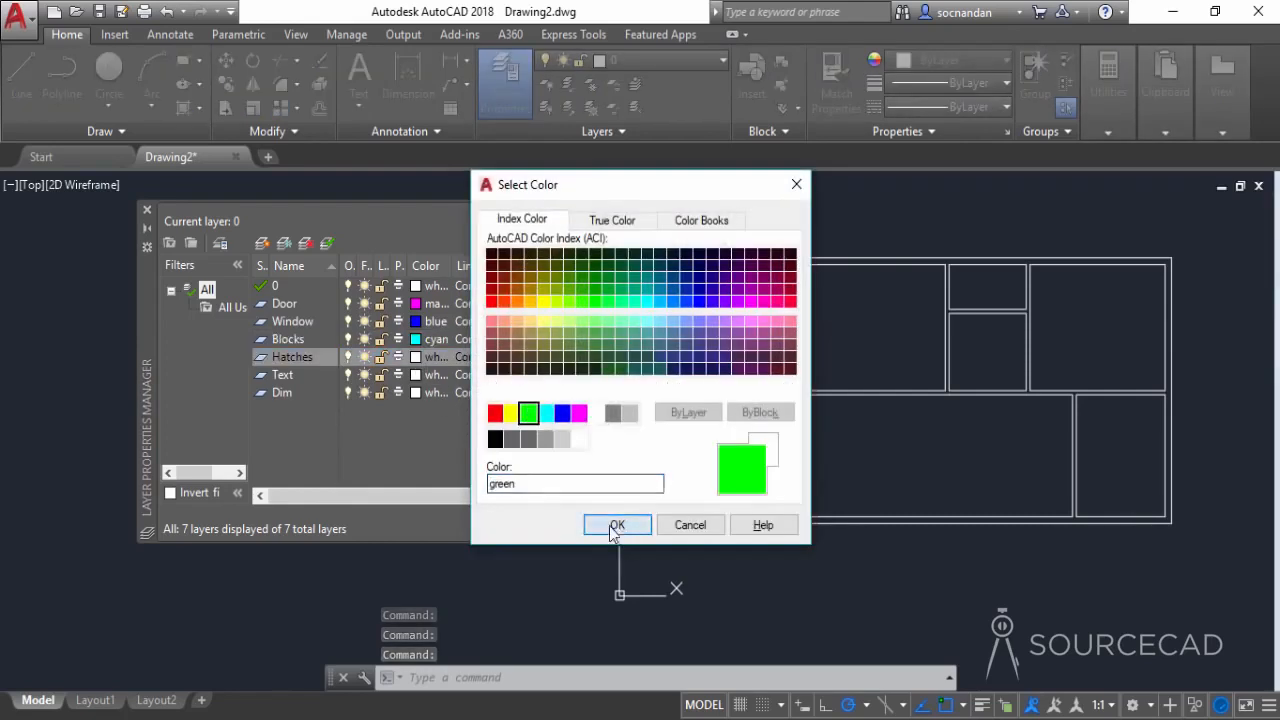
click(617, 525)
click(416, 375)
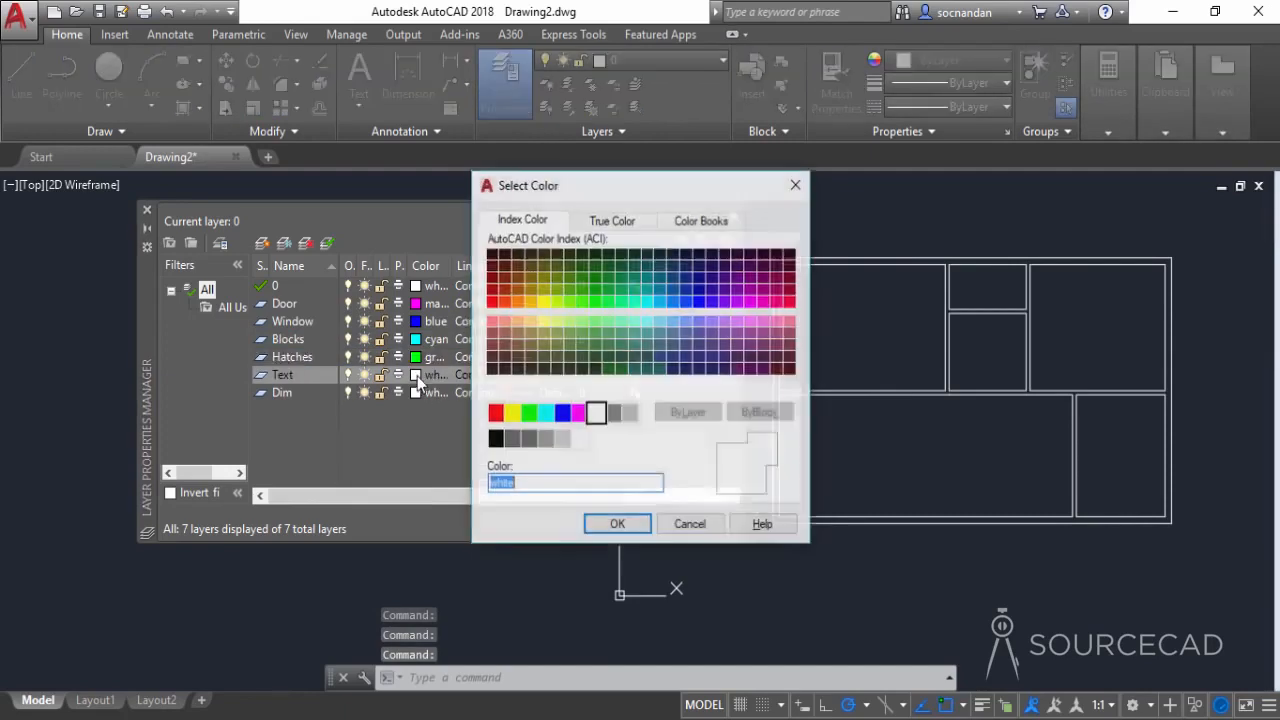
click(511, 413)
click(590, 525)
click(416, 392)
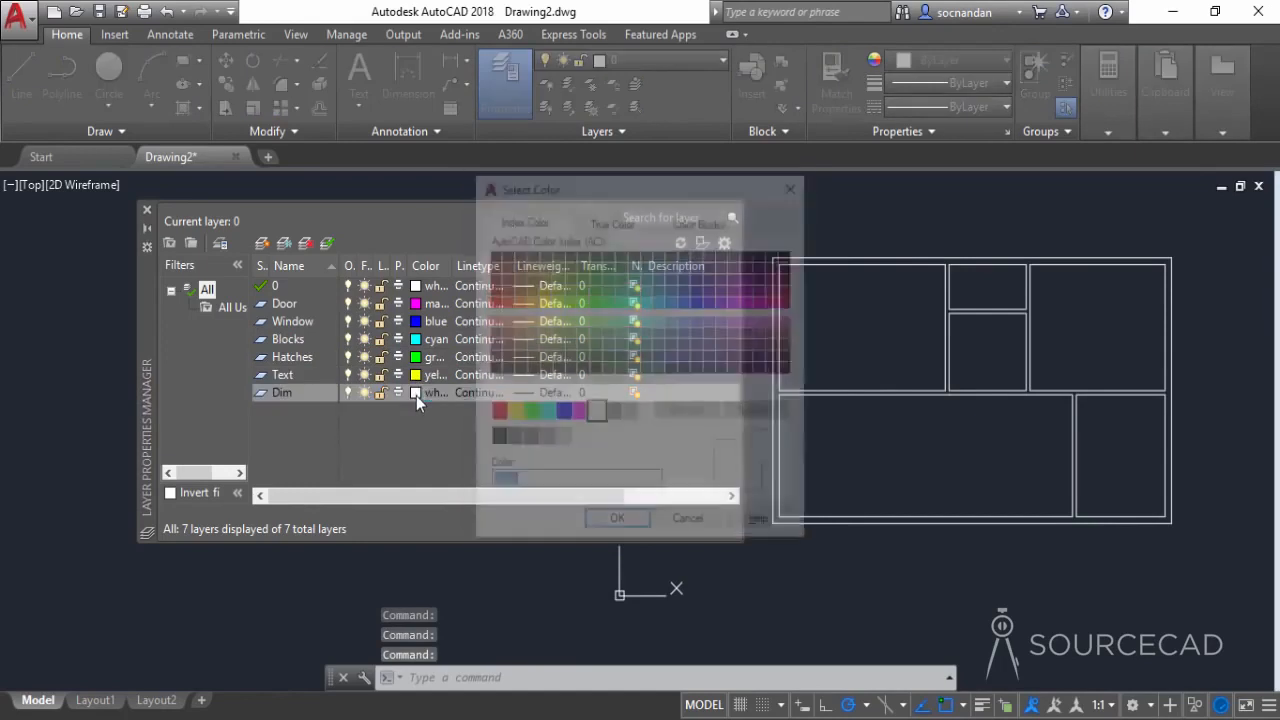
click(491, 320)
click(605, 524)
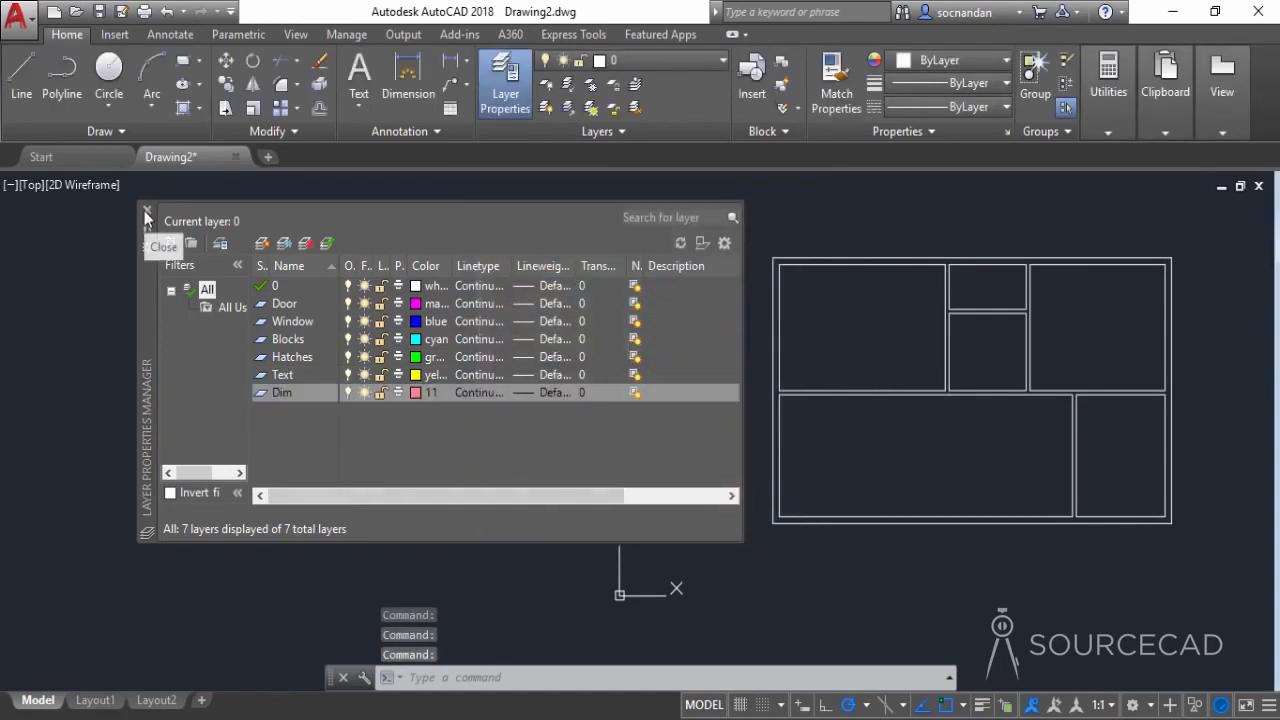
click(146, 212)
Step: Make Door the current layer and draw a 3" wide by 3' high rectangle in the empty space left of the floor plan
middle_drag(875, 425, 572, 415)
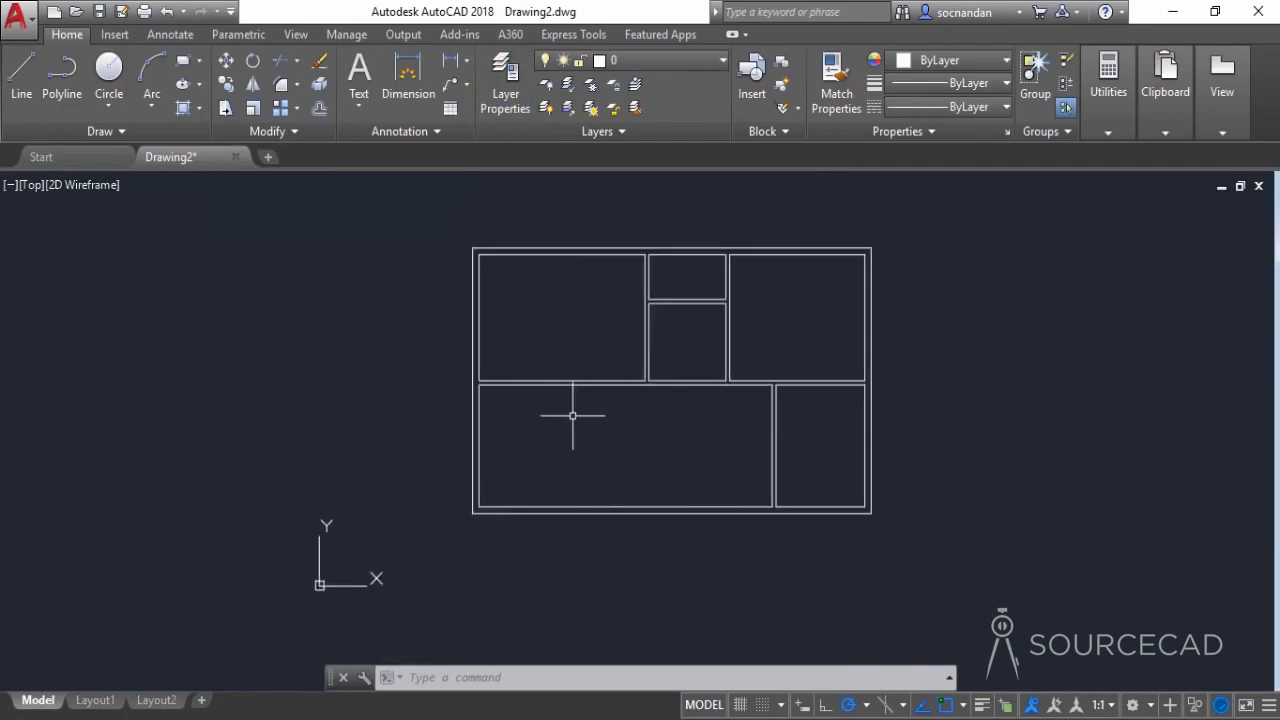
middle_drag(572, 415, 650, 436)
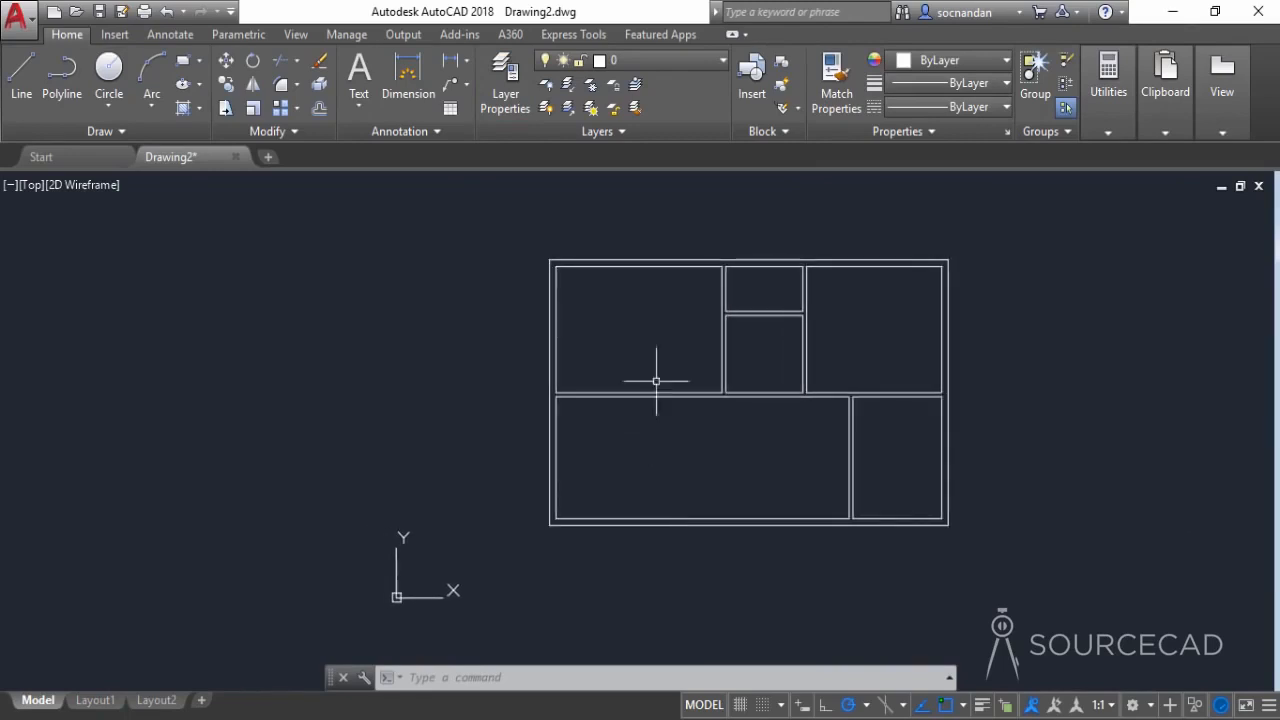
click(695, 59)
click(652, 155)
click(183, 60)
click(280, 412)
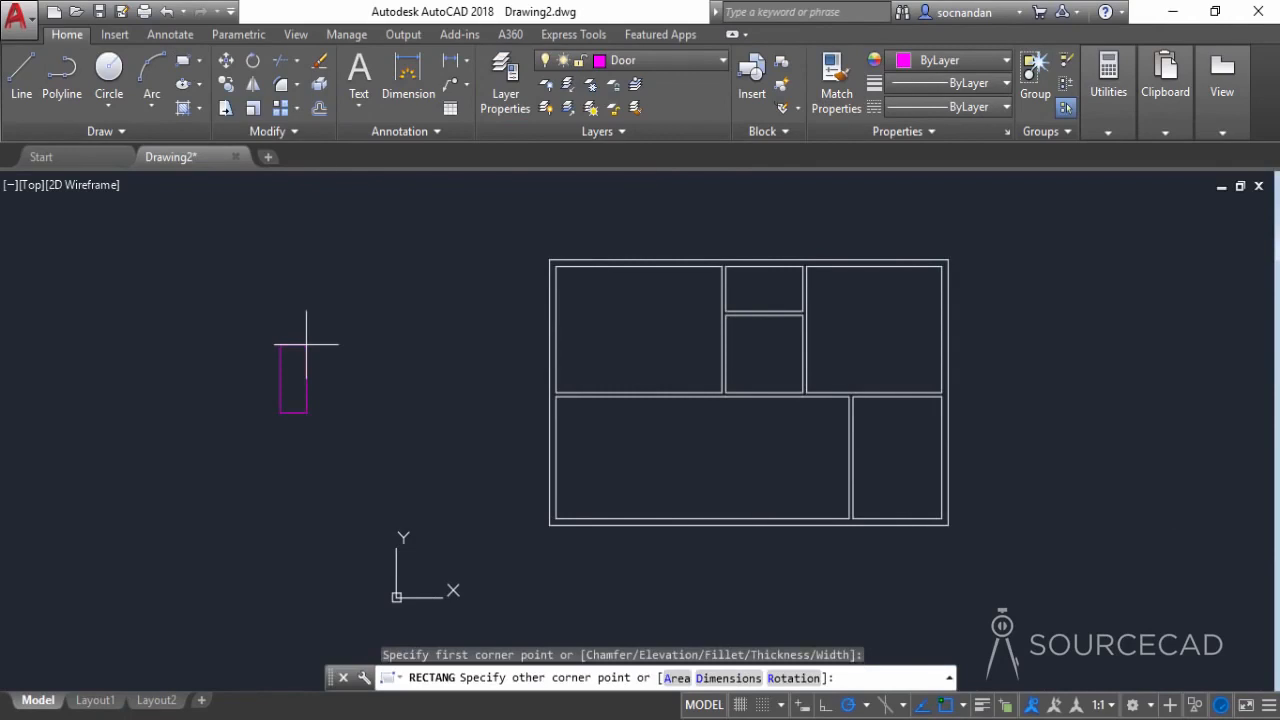
text(@3",3')
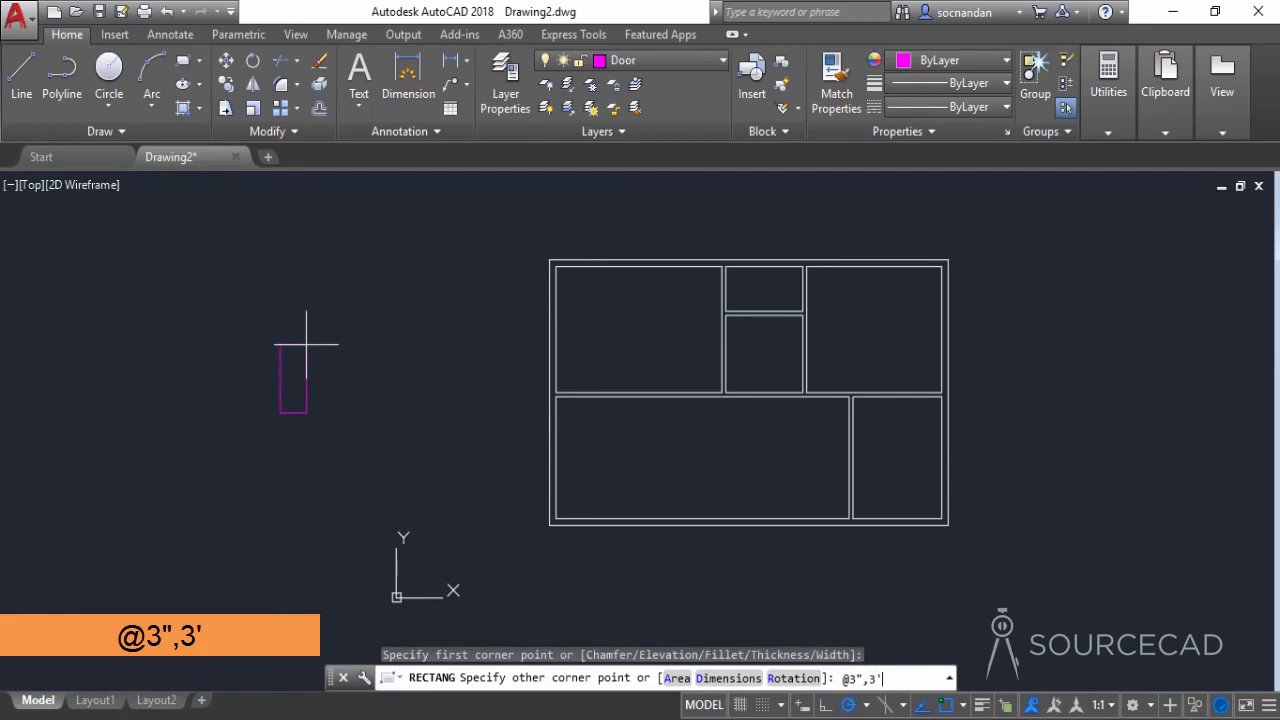
key(Return)
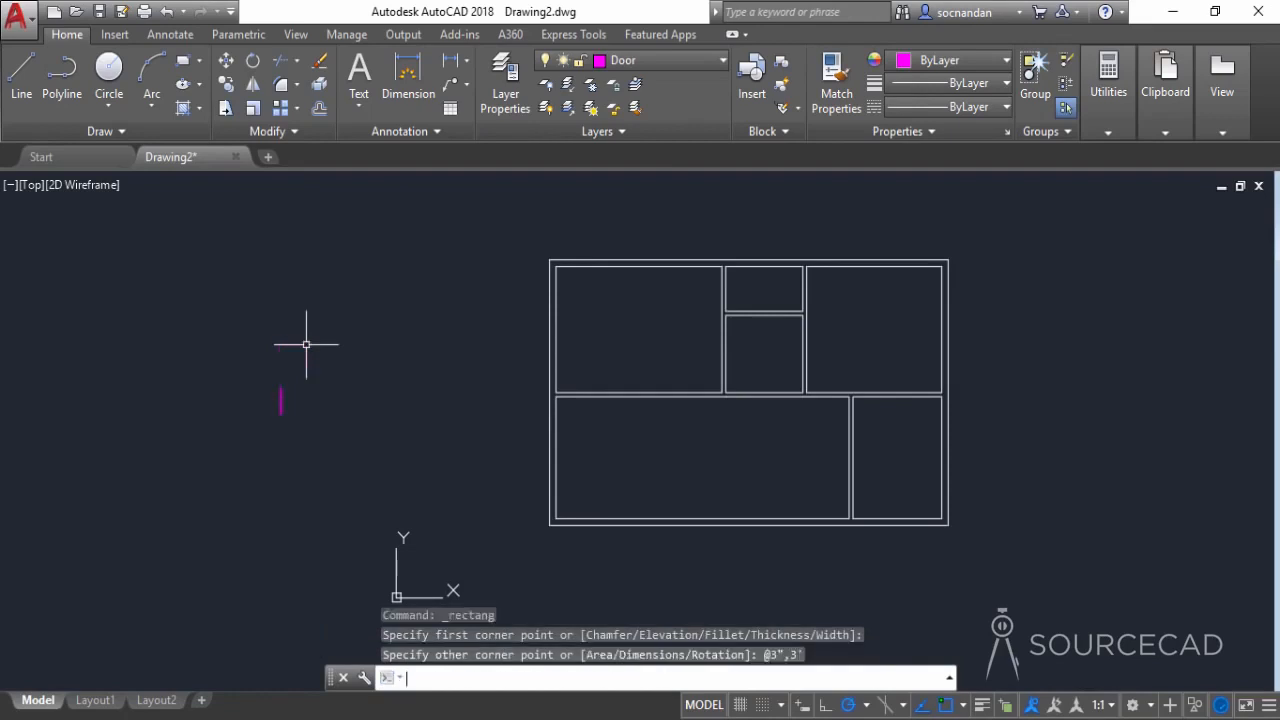
Step: Draw a 3" wide by 6" high rectangle just right of the door leaf's lower end
scroll(286, 391, up, 5)
mouse_move(263, 409)
middle_down()
mouse_move(294, 414)
mouse_move(390, 378)
middle_up()
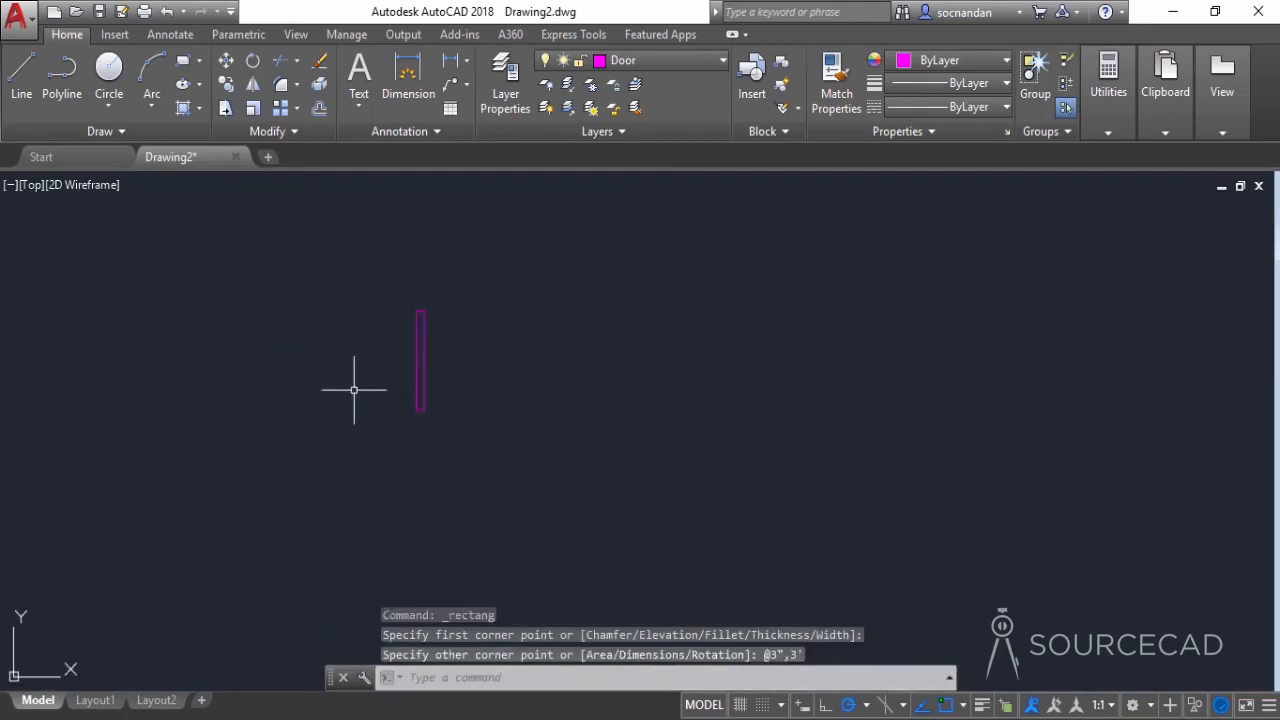
scroll(360, 388, up, 2)
click(183, 61)
click(500, 438)
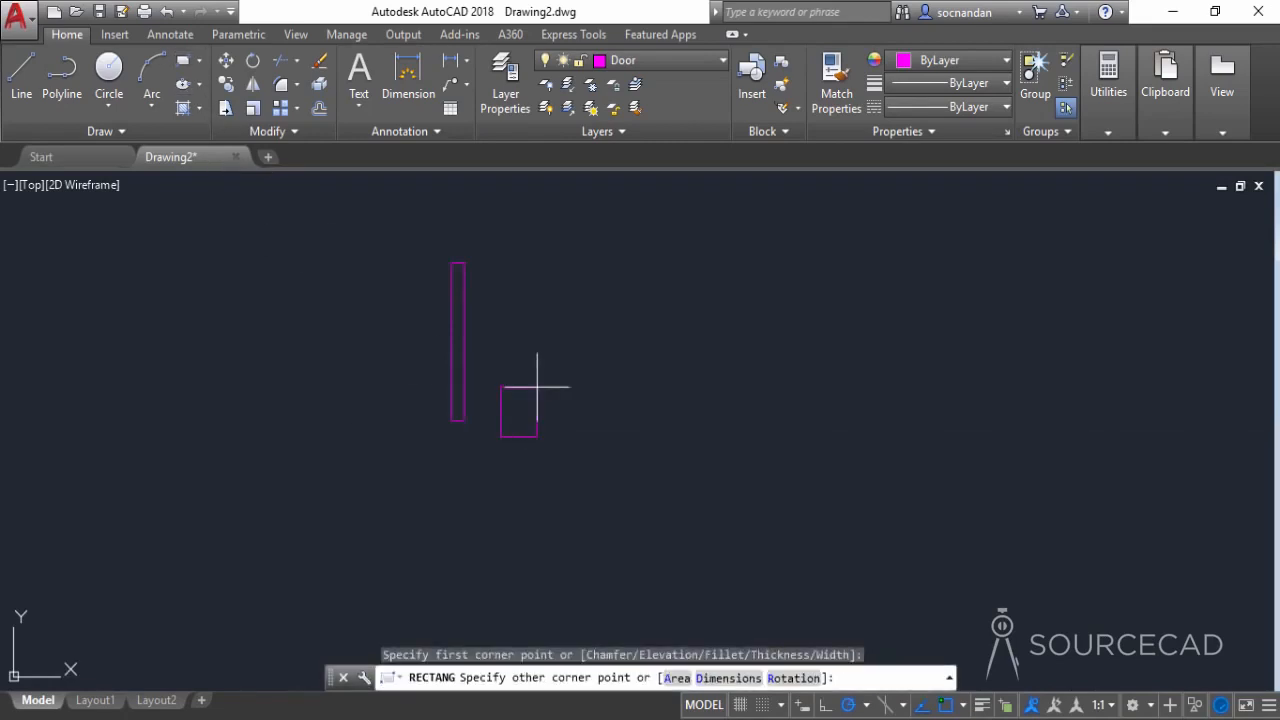
key(F8)
text(@3",6)
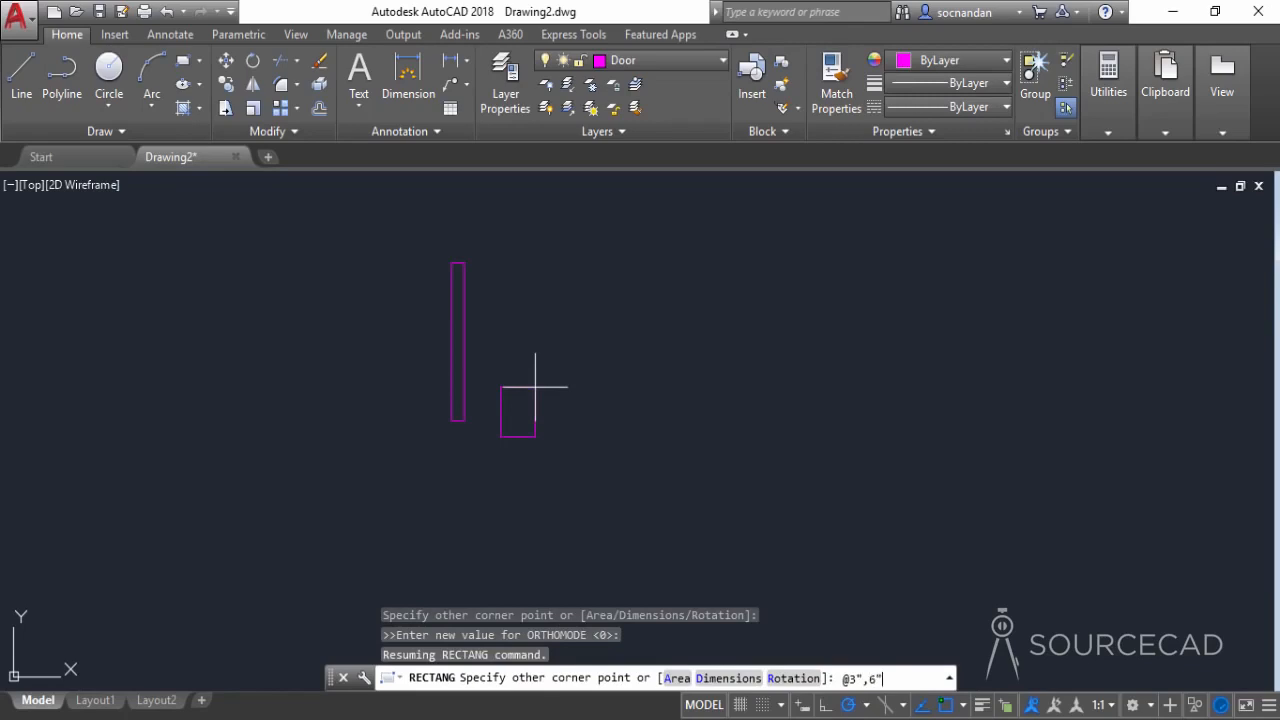
key(Return)
Step: Move the small rectangle by its upper-left corner onto the lower-right corner of the door leaf
click(520, 463)
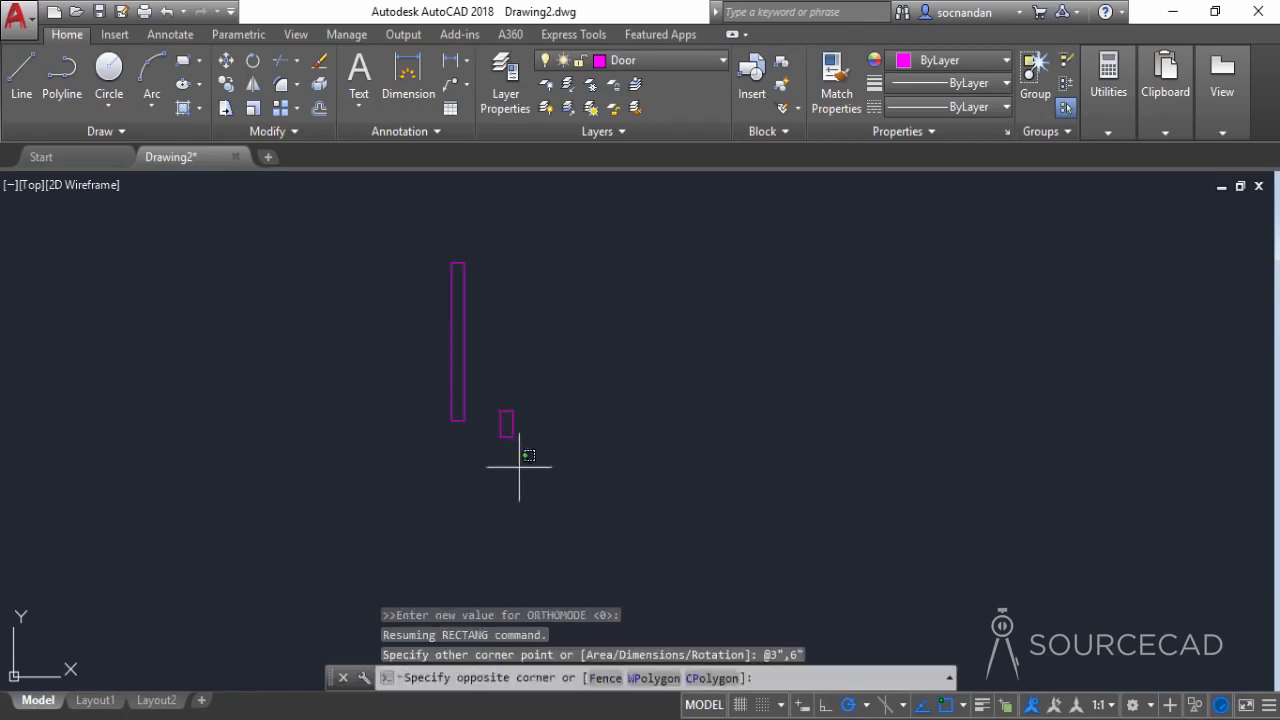
click(503, 362)
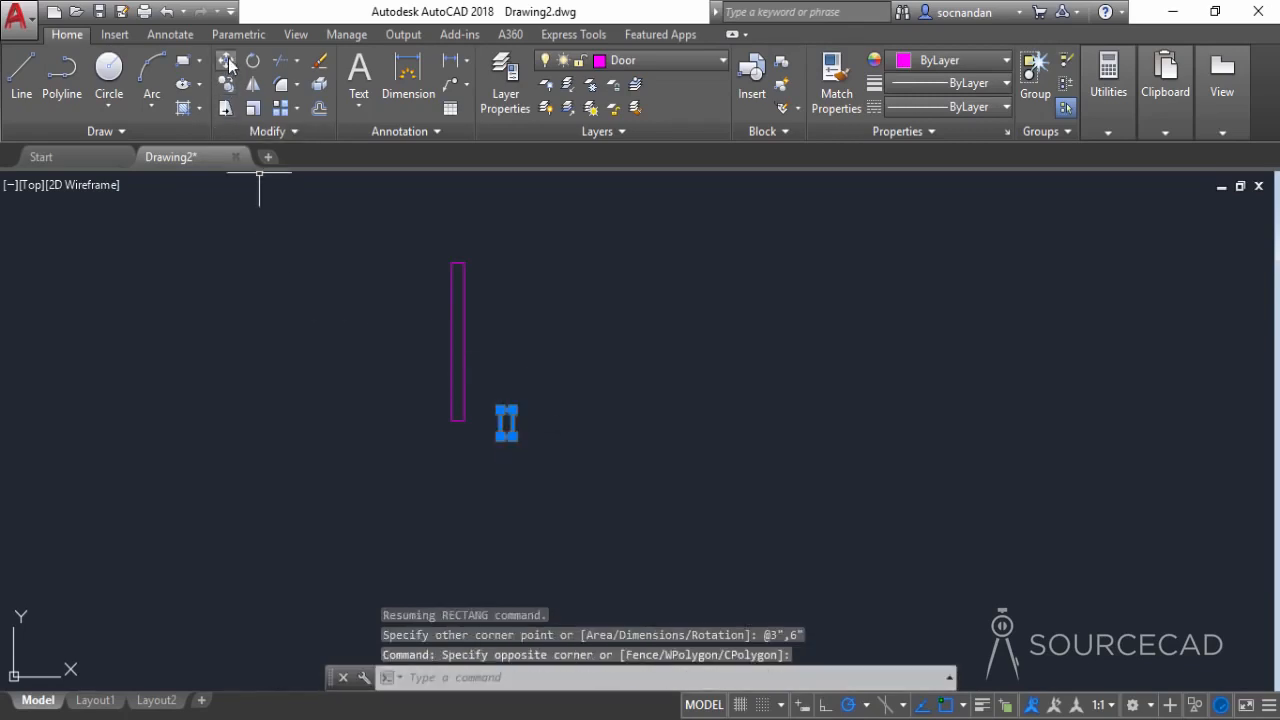
click(226, 60)
click(498, 410)
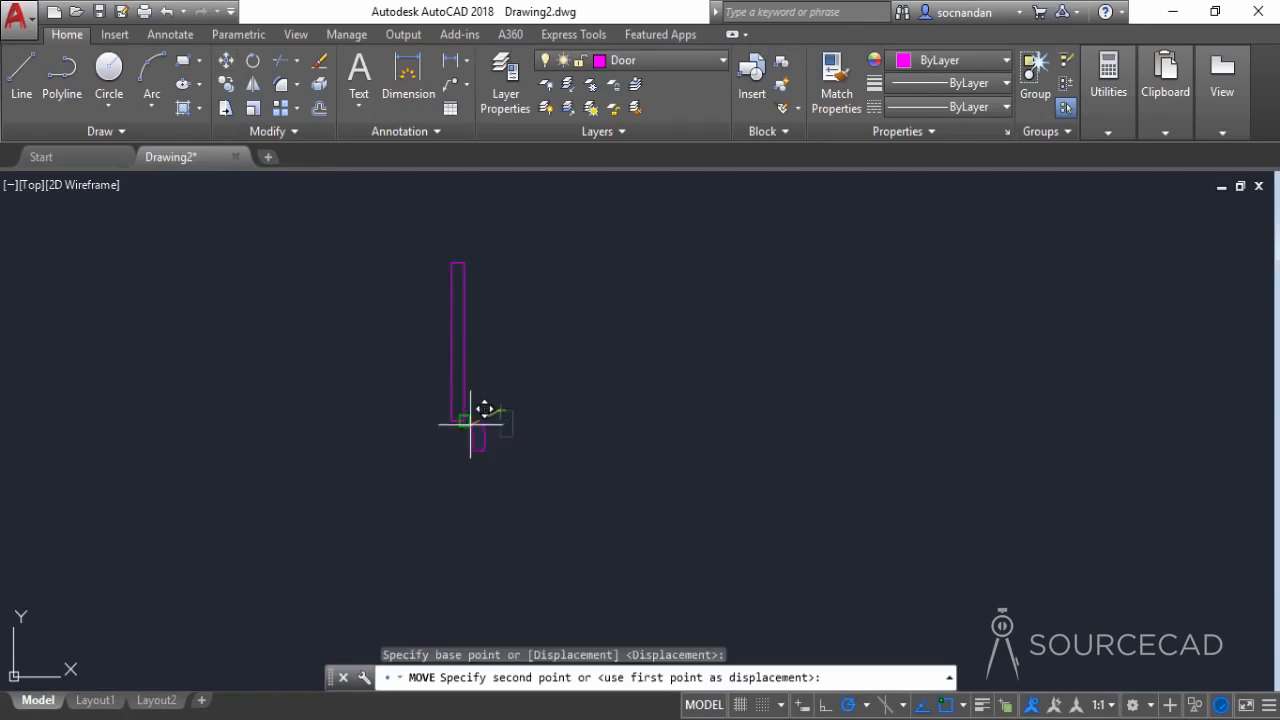
click(464, 420)
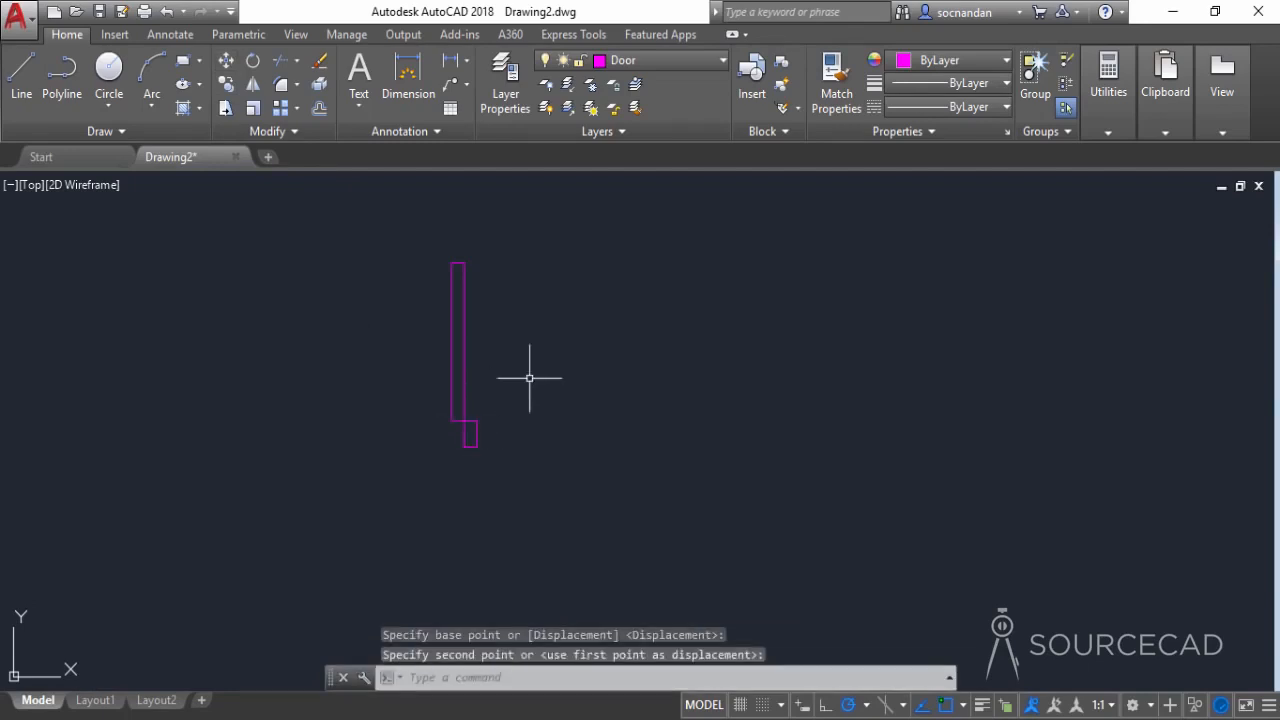
Step: Draw a Center, Start, End arc centred on the leaf's lower-left corner, from its upper-left corner to a point level with the centre on the left
click(151, 104)
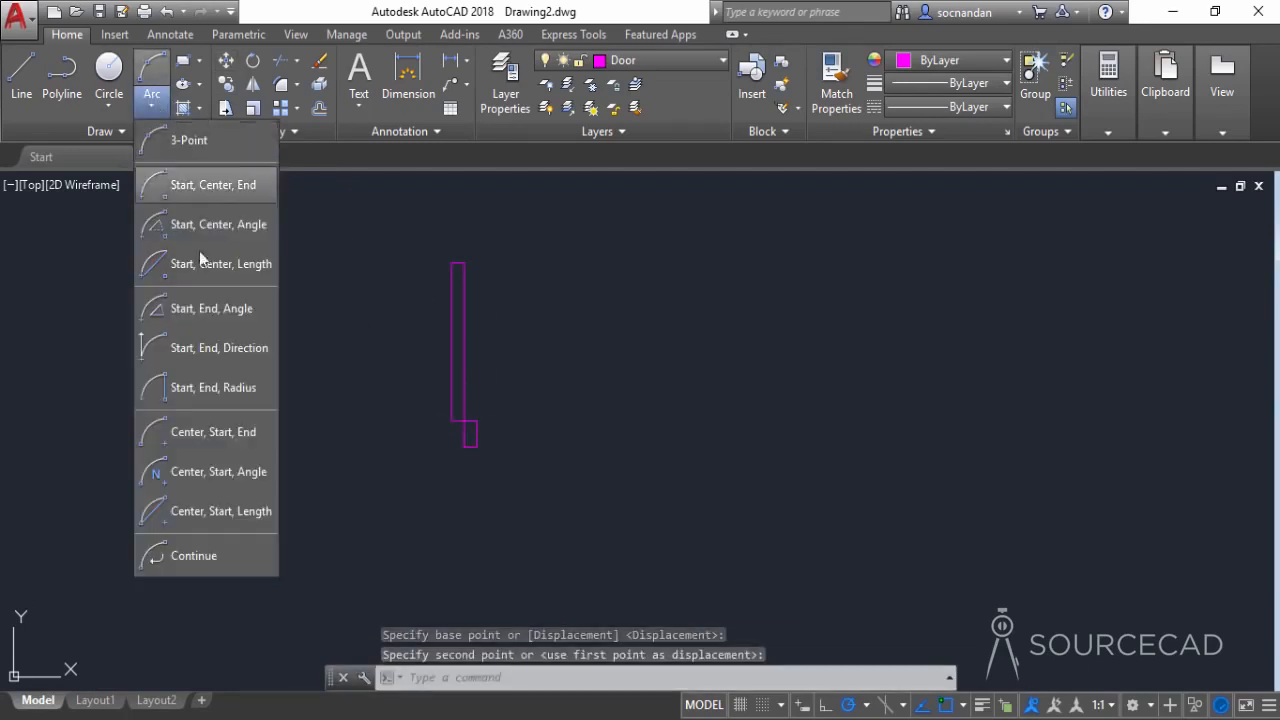
click(213, 436)
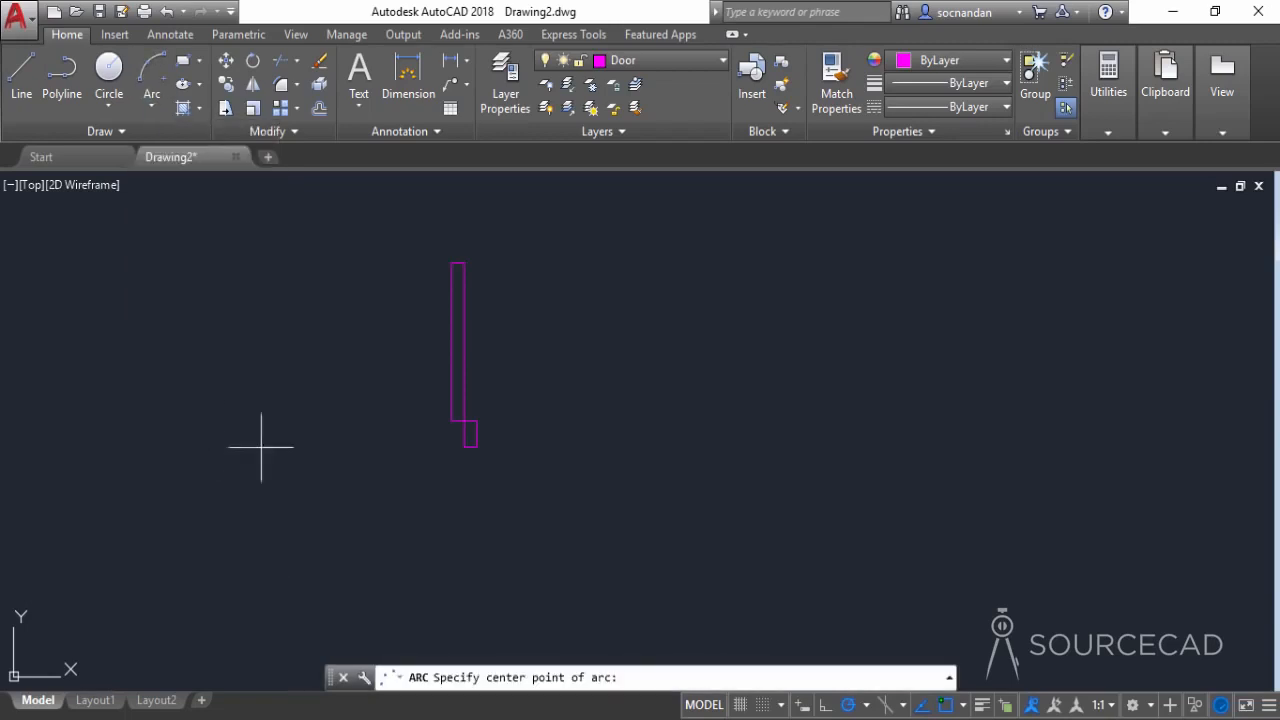
click(452, 421)
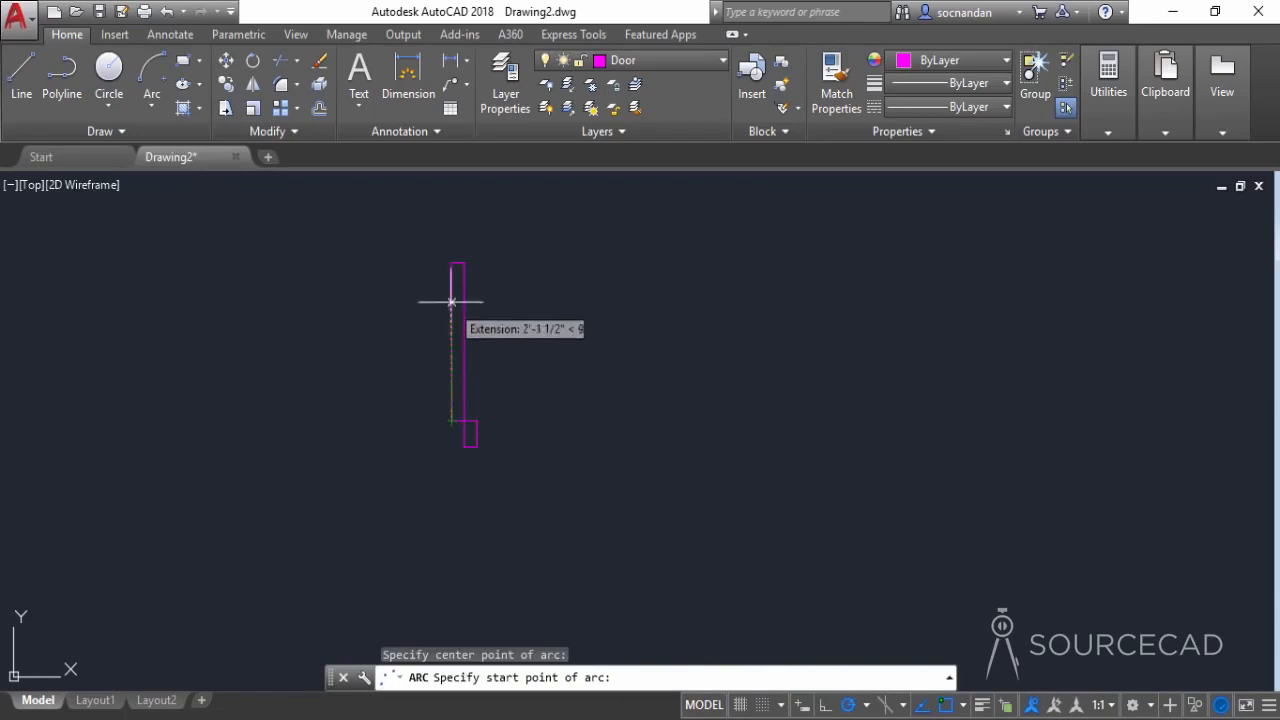
click(451, 263)
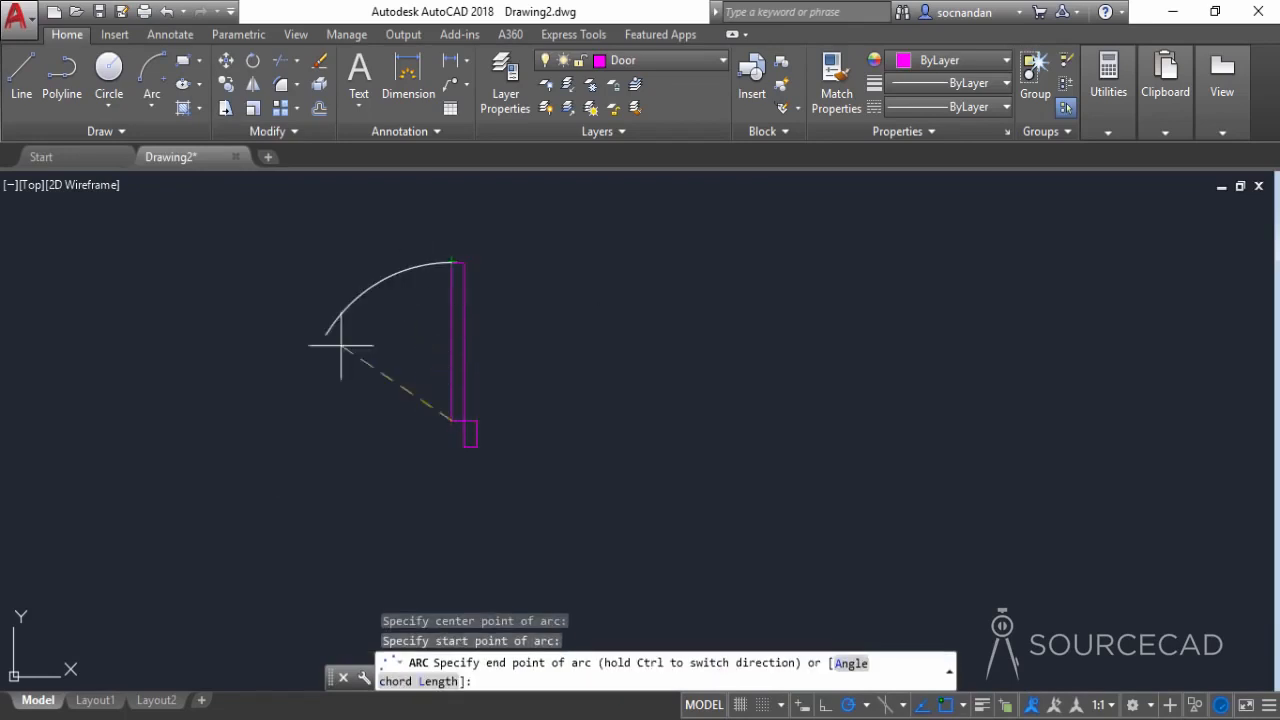
click(303, 420)
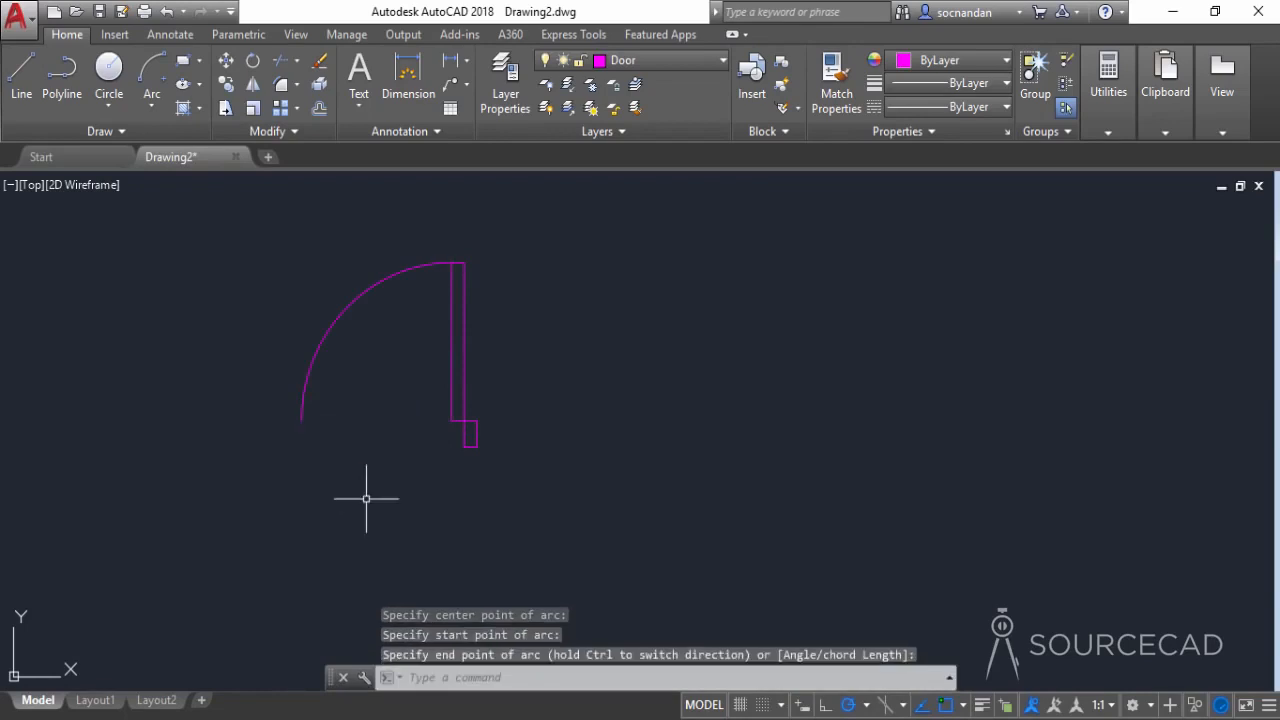
Step: Copy the small jamb rectangle from its upper-right corner to the lower end of the door swing arc
click(466, 437)
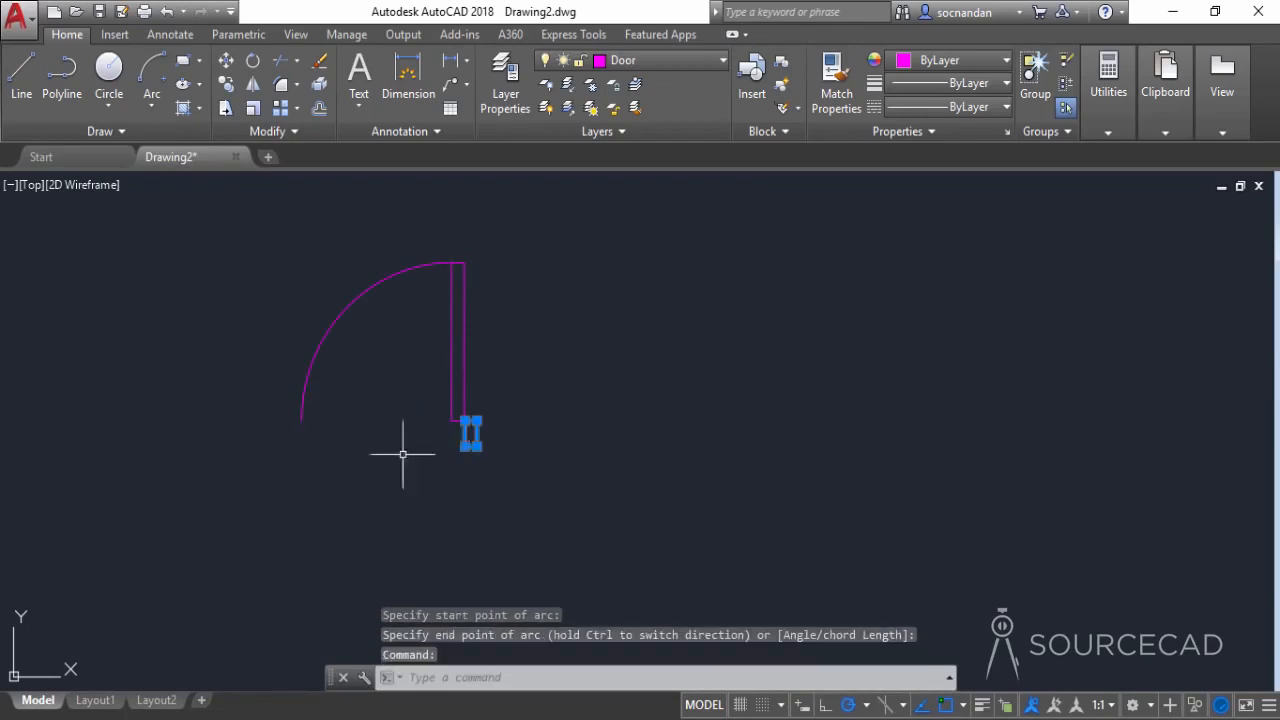
click(226, 84)
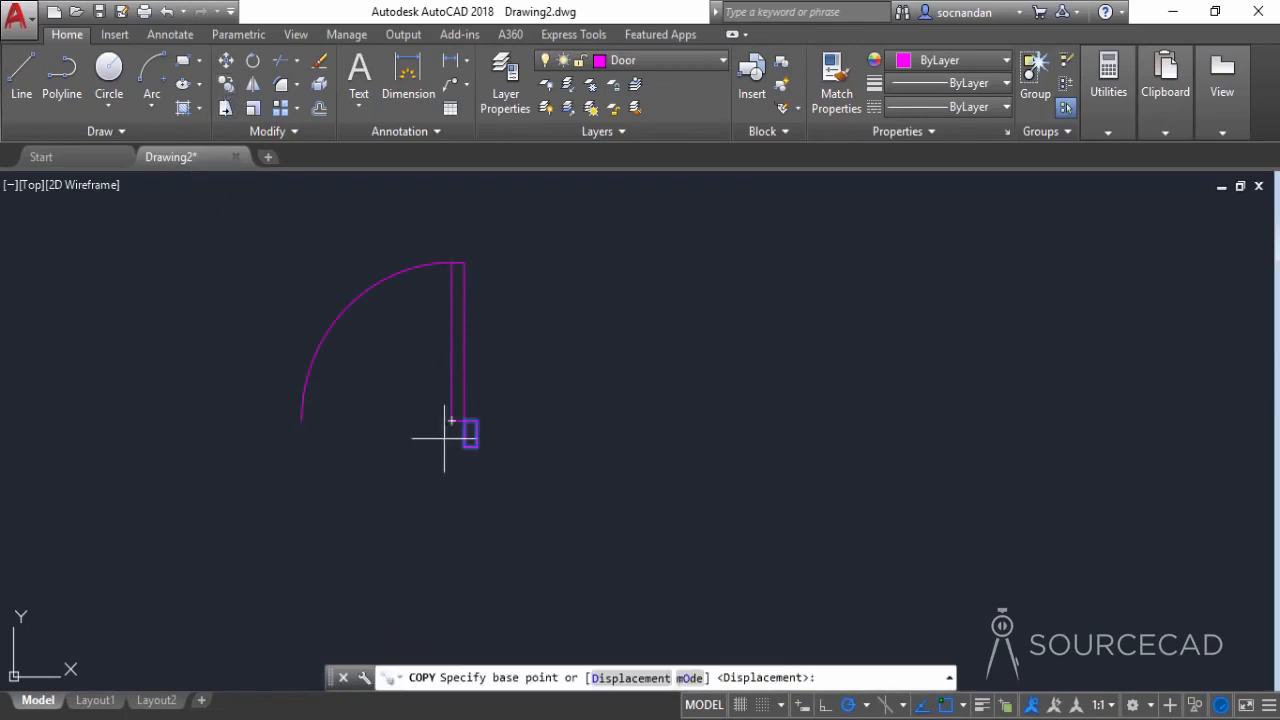
click(476, 420)
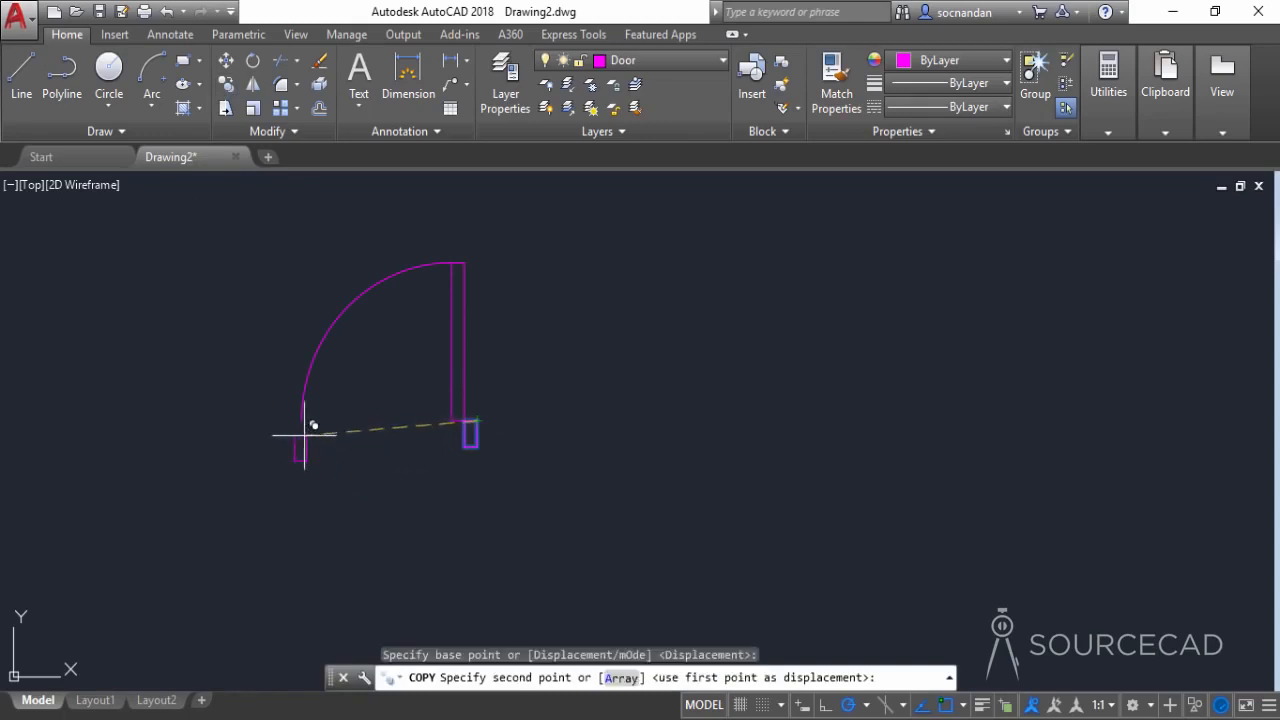
right_click(385, 438)
click(420, 448)
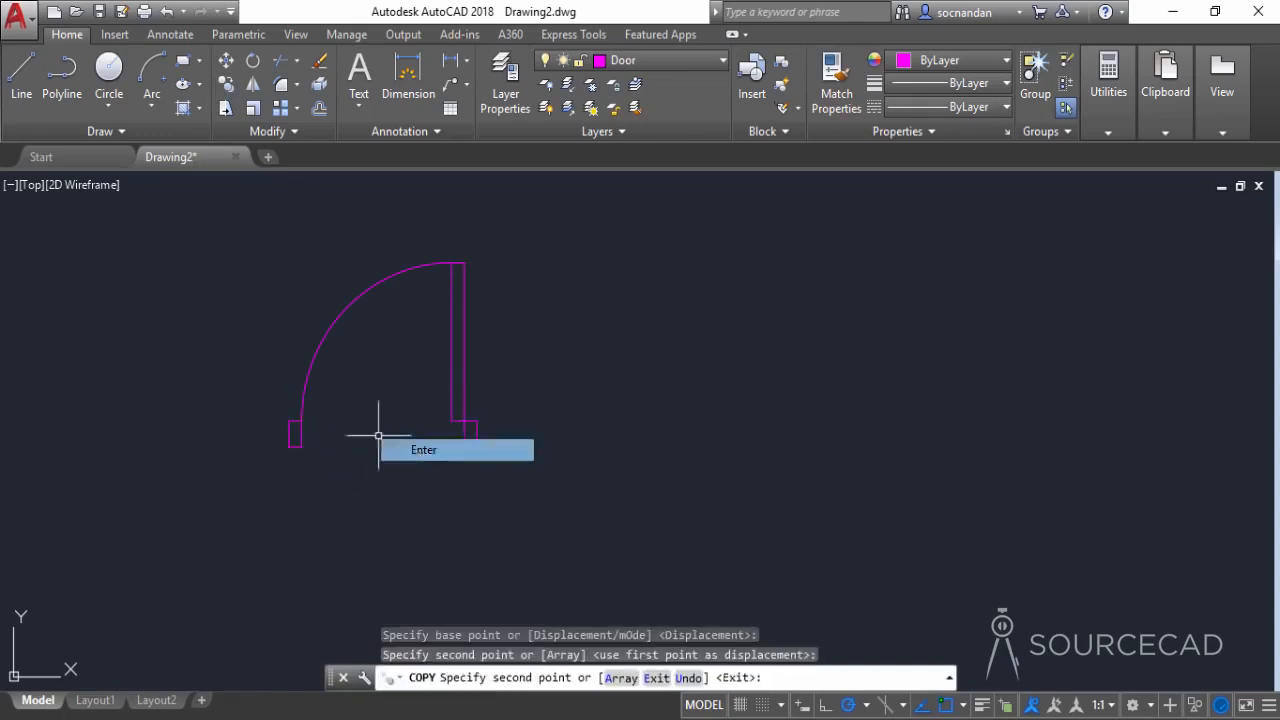
Step: Copy the complete single door symbol, with its leaf, swing arc and both jambs, horizontally to its right
scroll(535, 489, down, 2)
middle_drag(551, 471, 466, 449)
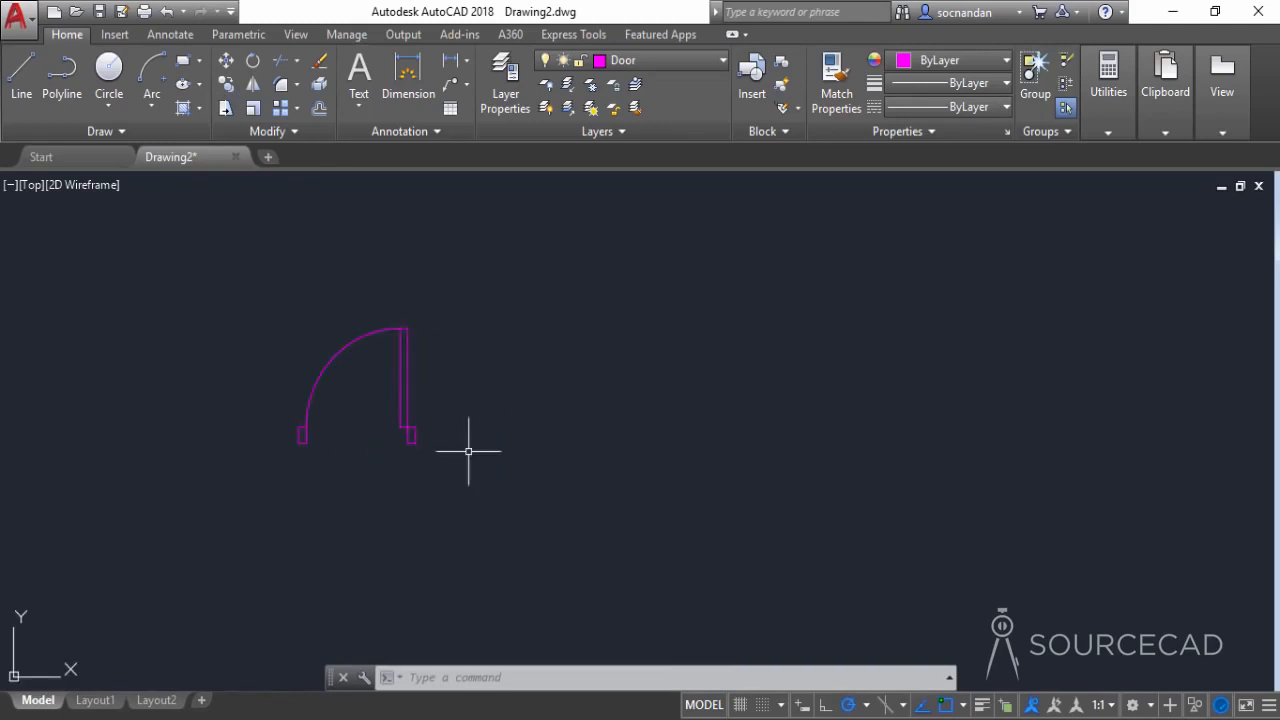
click(463, 457)
click(236, 292)
click(225, 84)
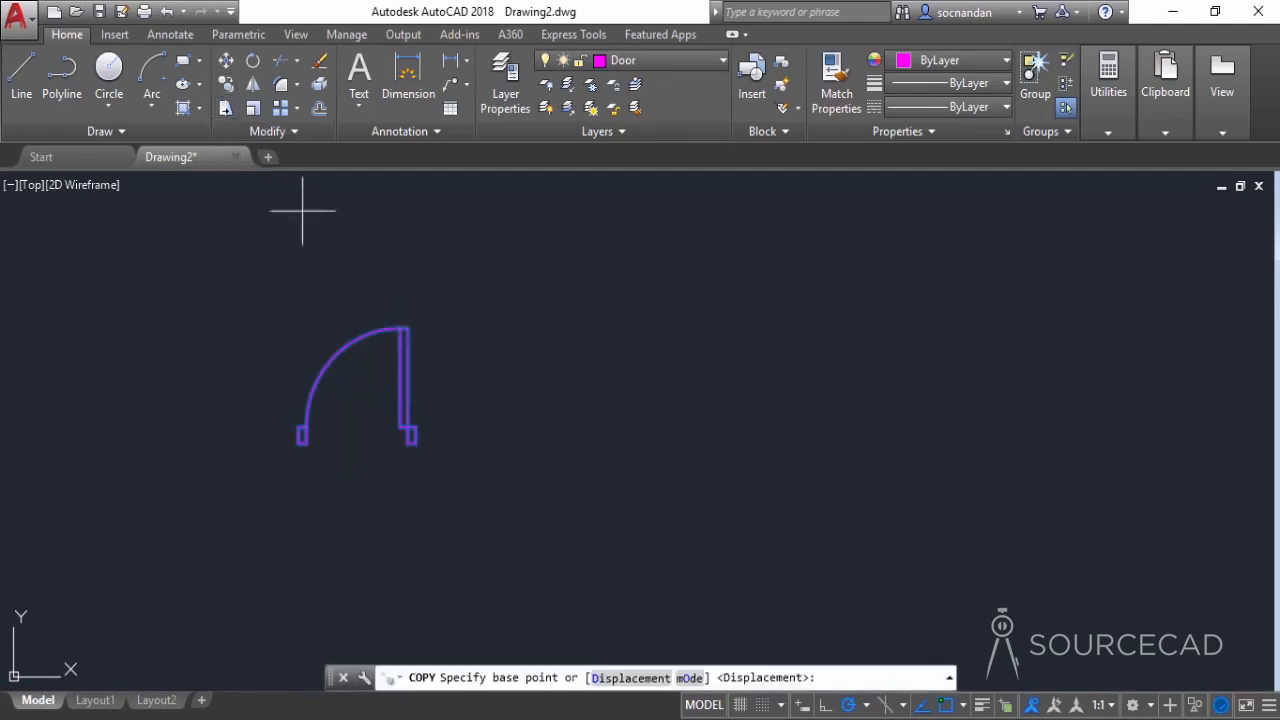
click(449, 389)
click(627, 389)
right_click(630, 390)
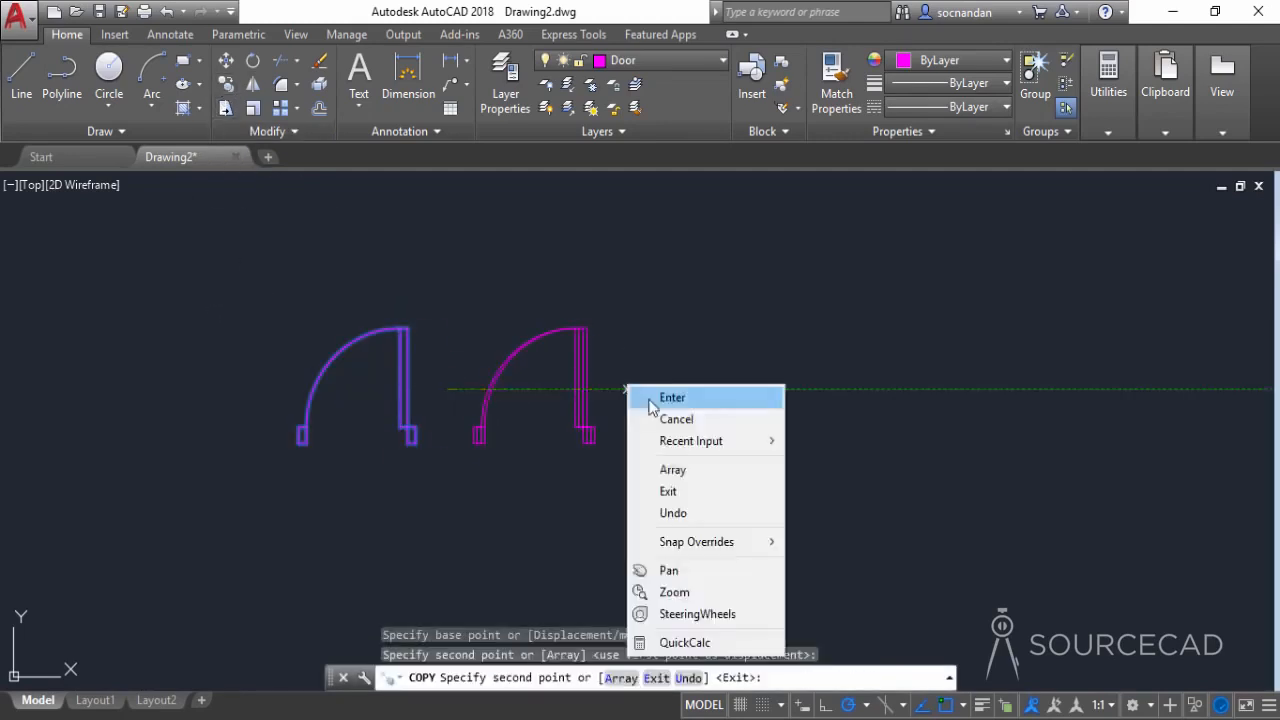
click(655, 398)
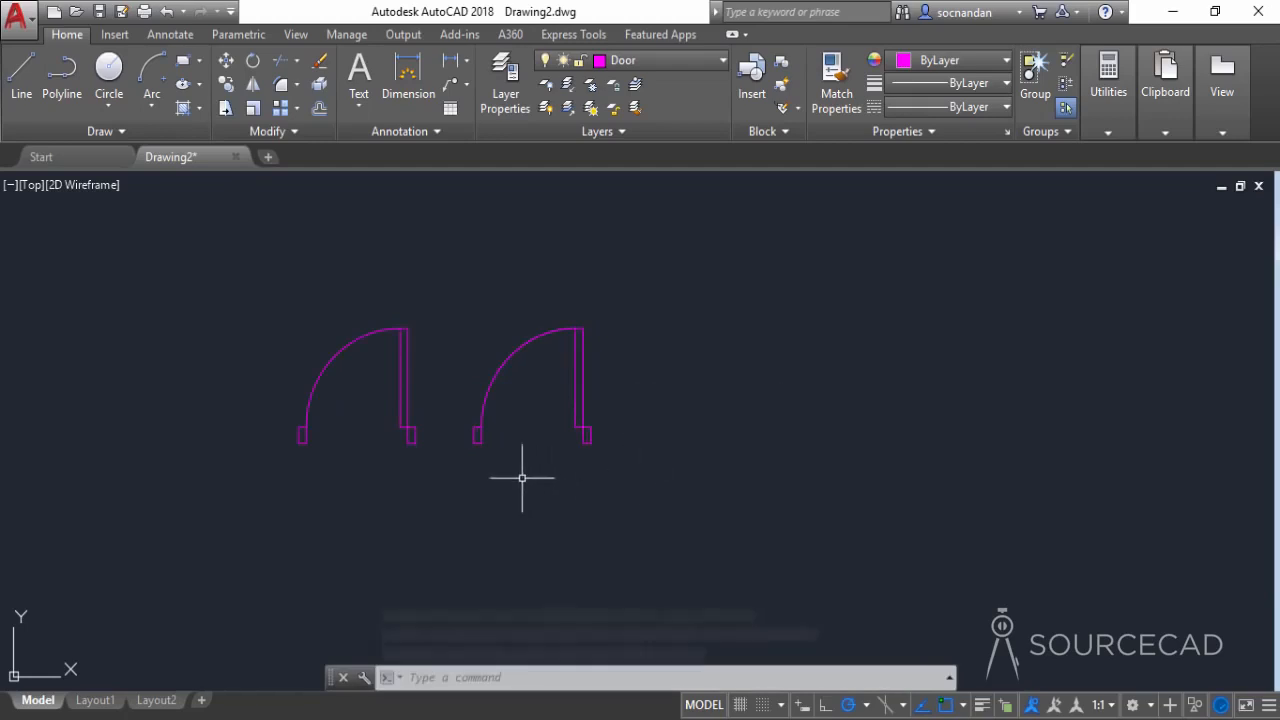
Step: Mirror the left door symbol about a vertical line through its left jamb's lower-right corner, keeping the original
middle_drag(457, 471, 608, 436)
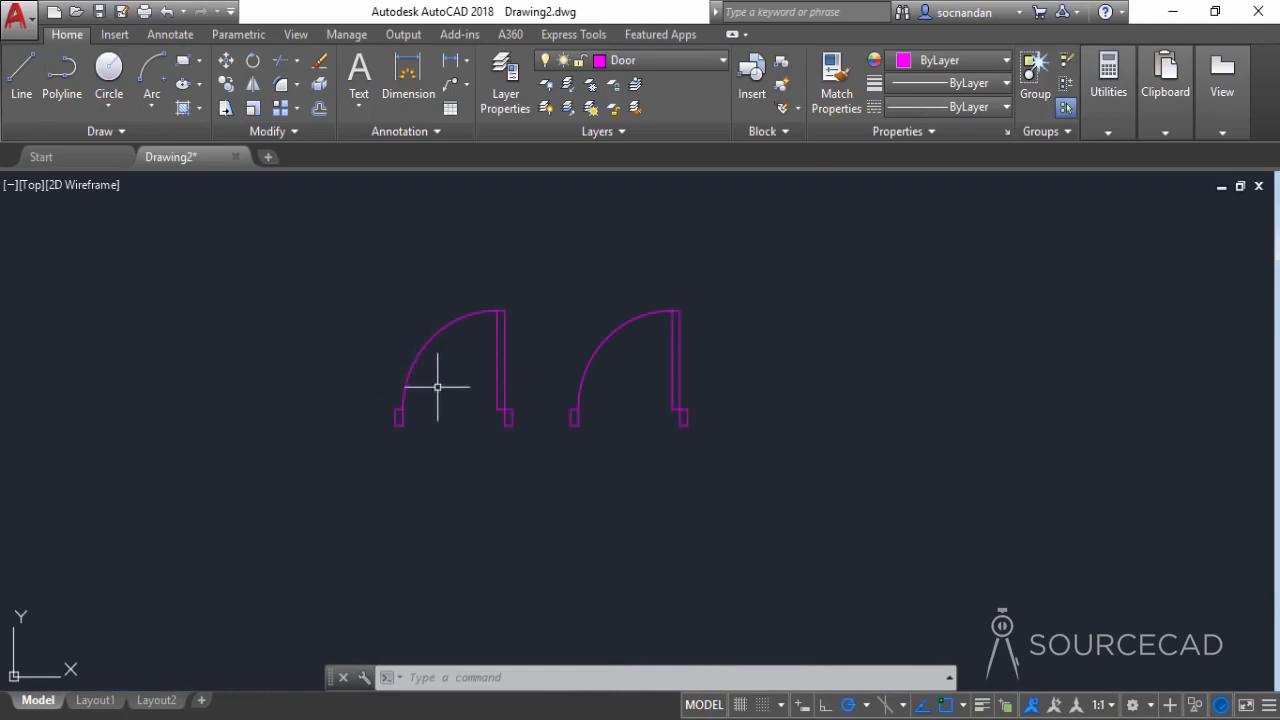
click(253, 86)
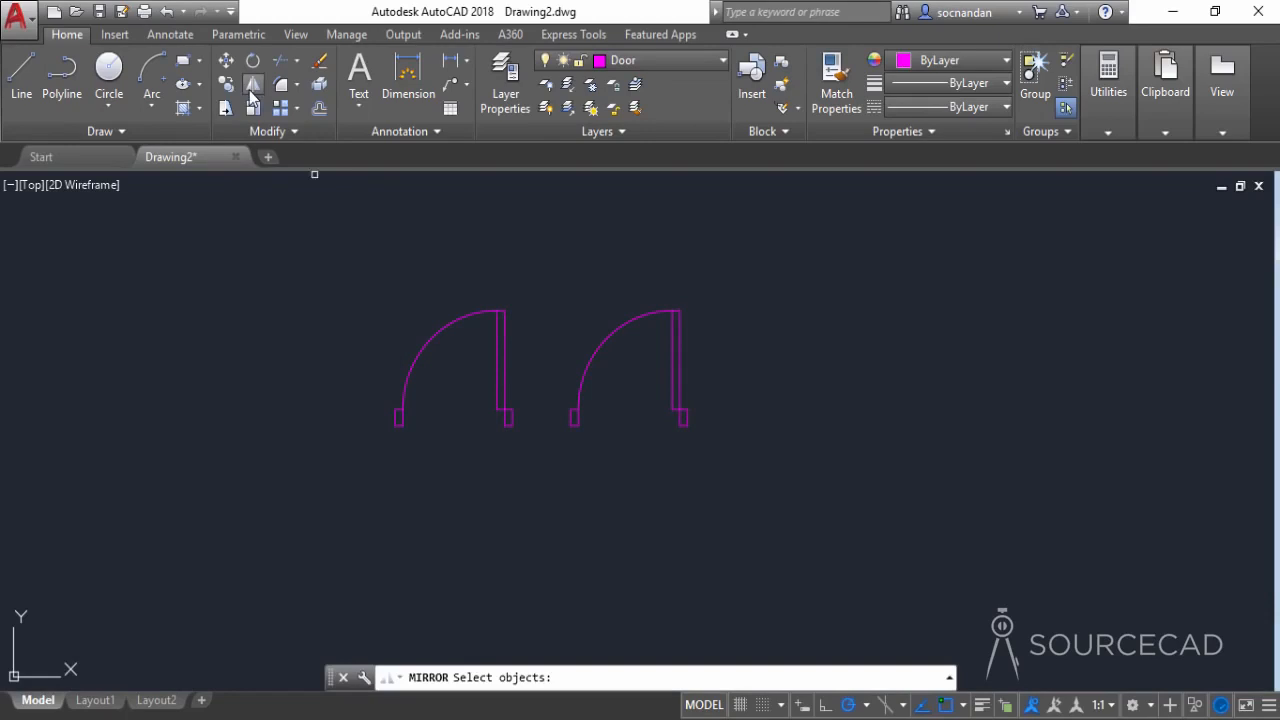
click(516, 444)
click(329, 249)
key(Return)
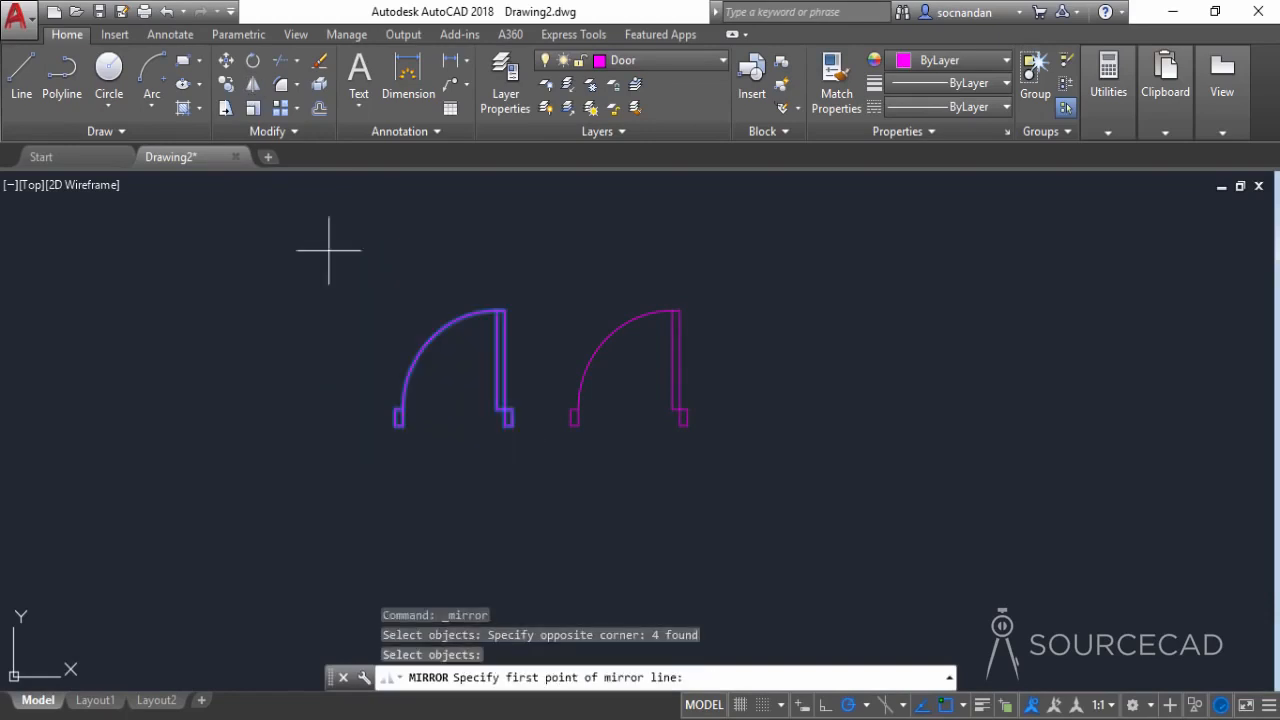
click(404, 426)
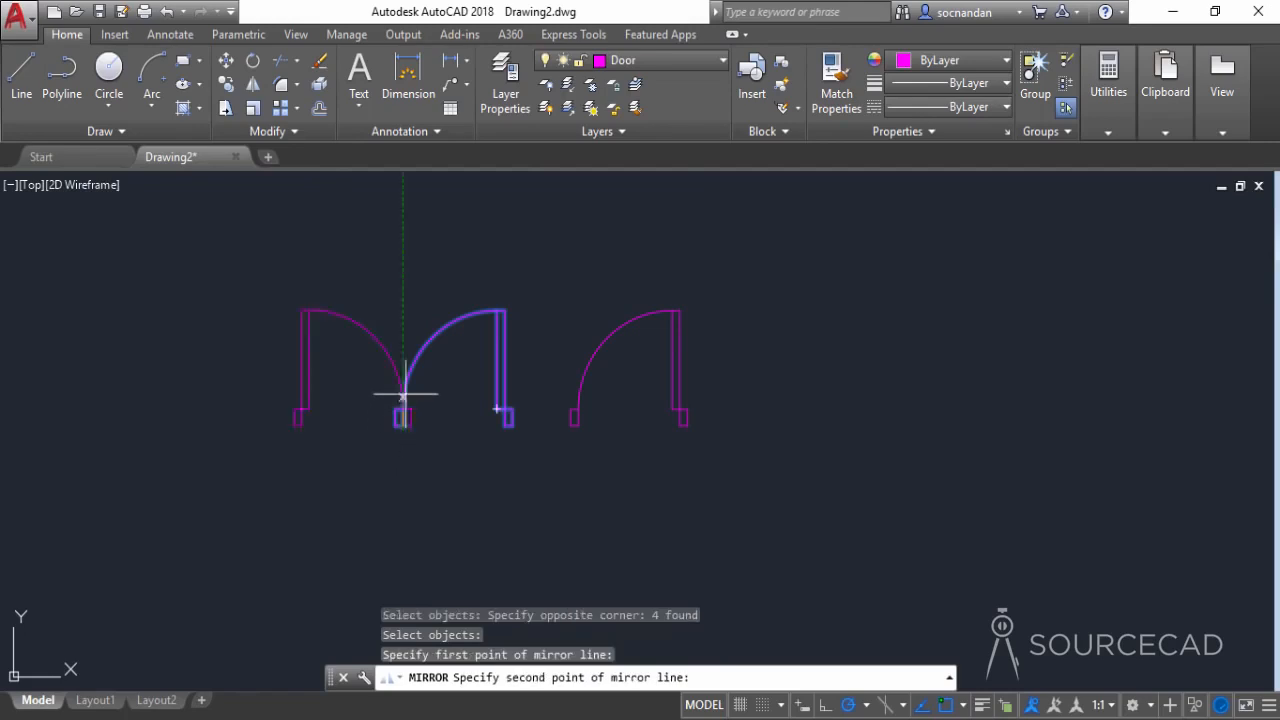
click(407, 295)
right_click(403, 298)
click(446, 312)
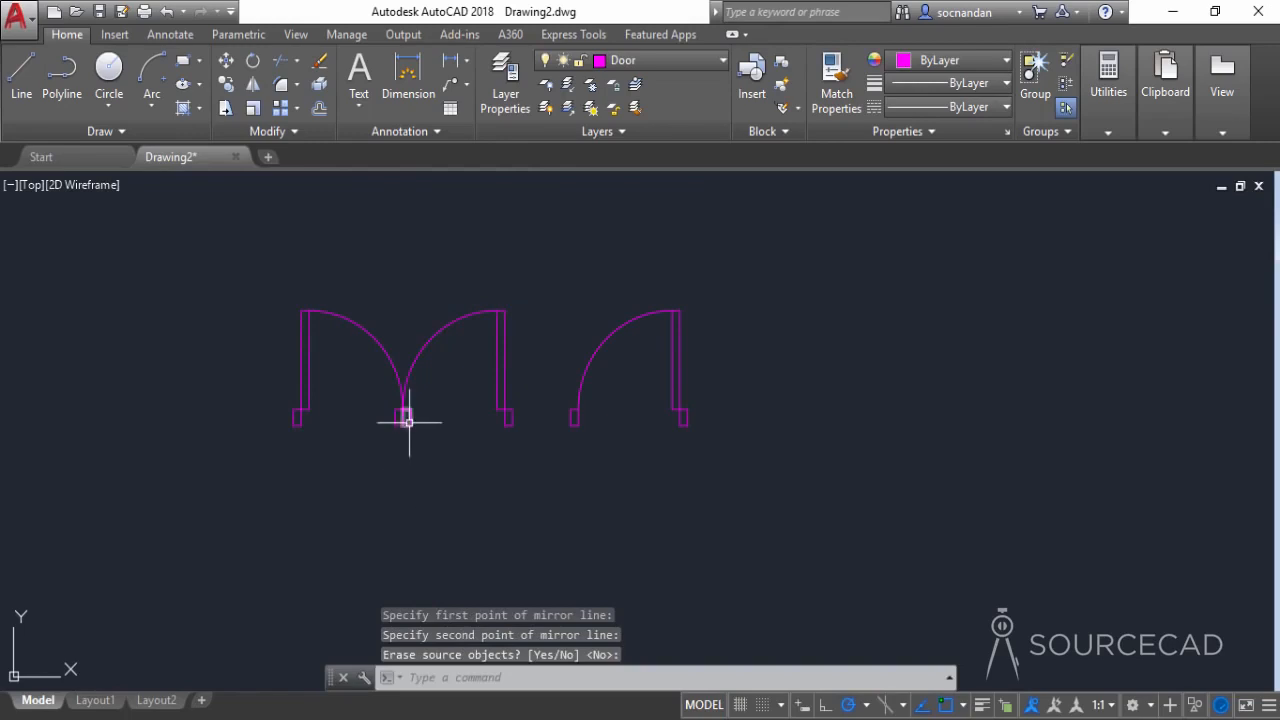
Step: Erase the two overlapping jamb rectangles where the swing arcs of the double door meet
click(410, 422)
click(395, 417)
right_click(340, 411)
click(400, 383)
scroll(401, 414, up, 3)
scroll(399, 397, down, 3)
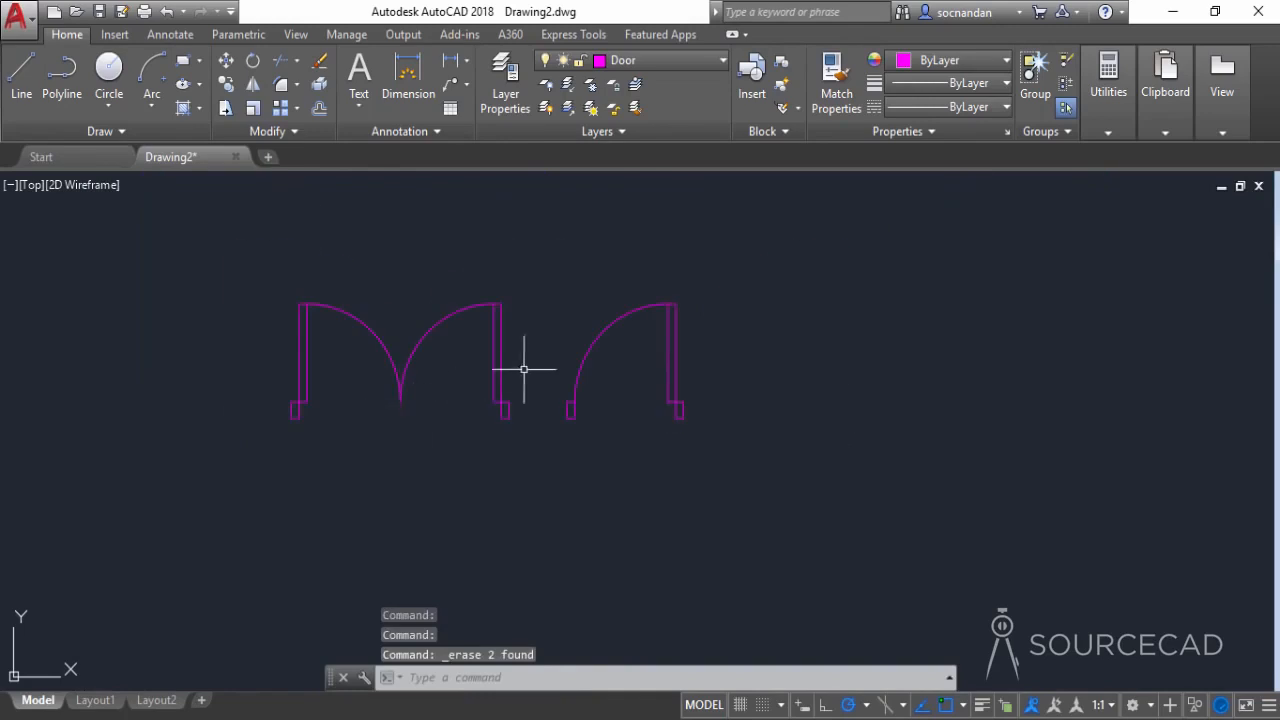
middle_drag(532, 355, 524, 382)
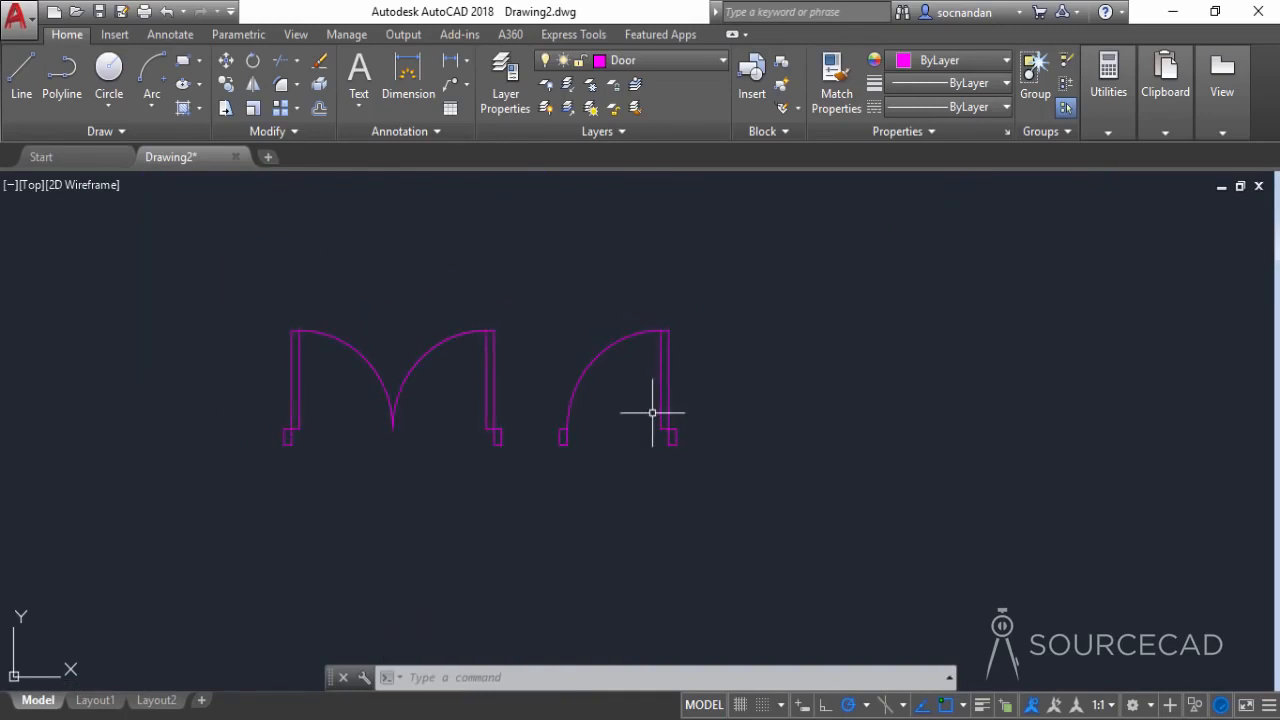
Step: Make the Window layer current and draw a 5' by 6" rectangle between the door symbols and the floor plan
scroll(652, 412, down, 1)
scroll(789, 397, down, 1)
mouse_move(800, 399)
middle_down()
mouse_move(791, 423)
mouse_move(420, 463)
mouse_move(343, 435)
middle_up()
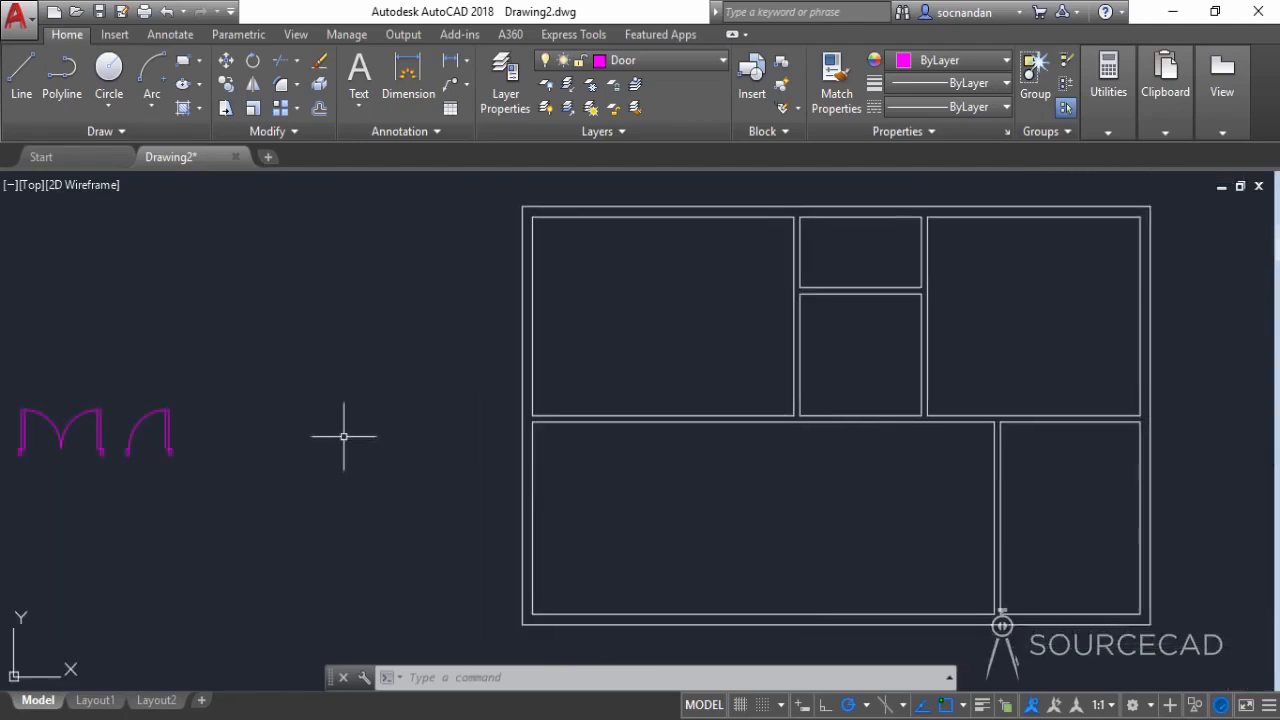
click(184, 61)
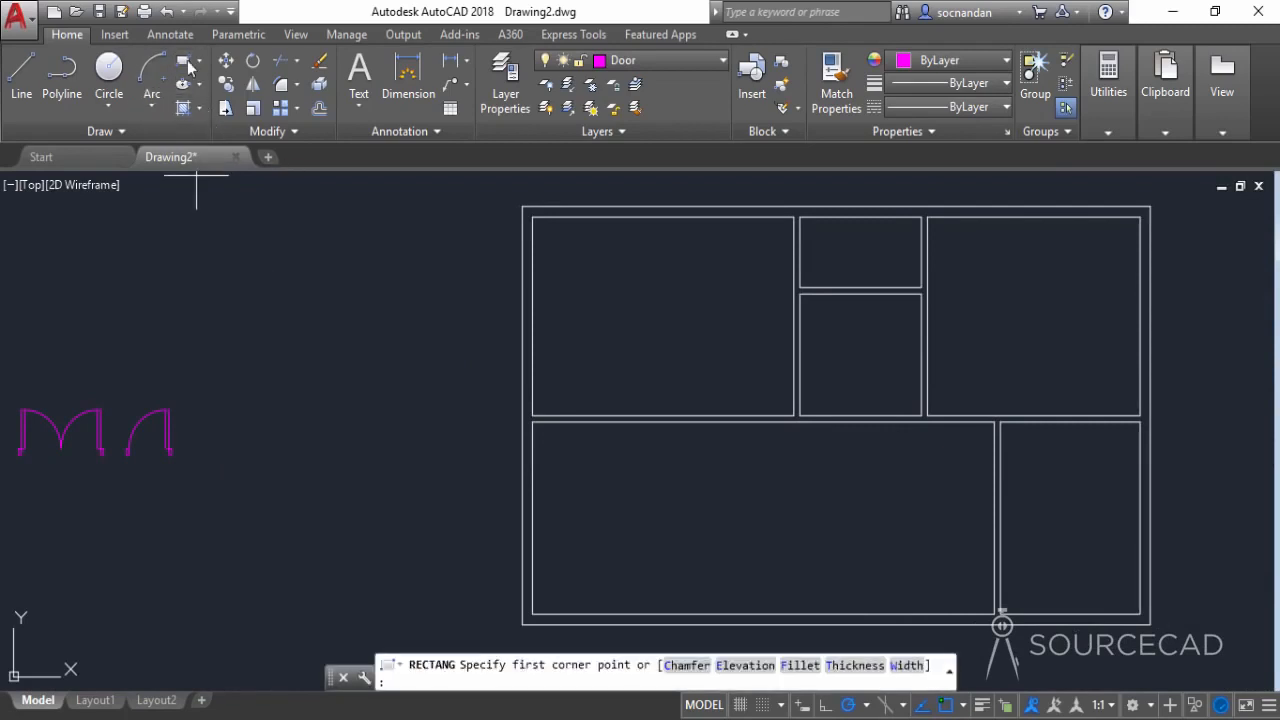
click(682, 57)
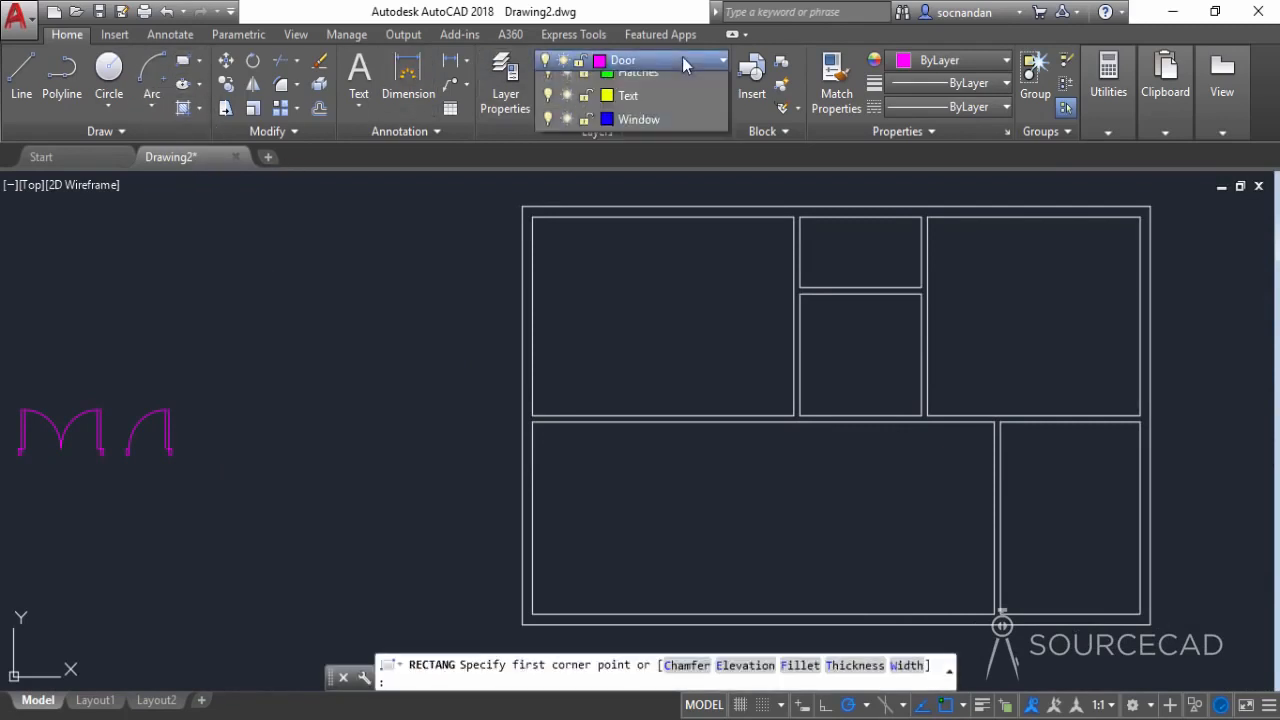
click(656, 227)
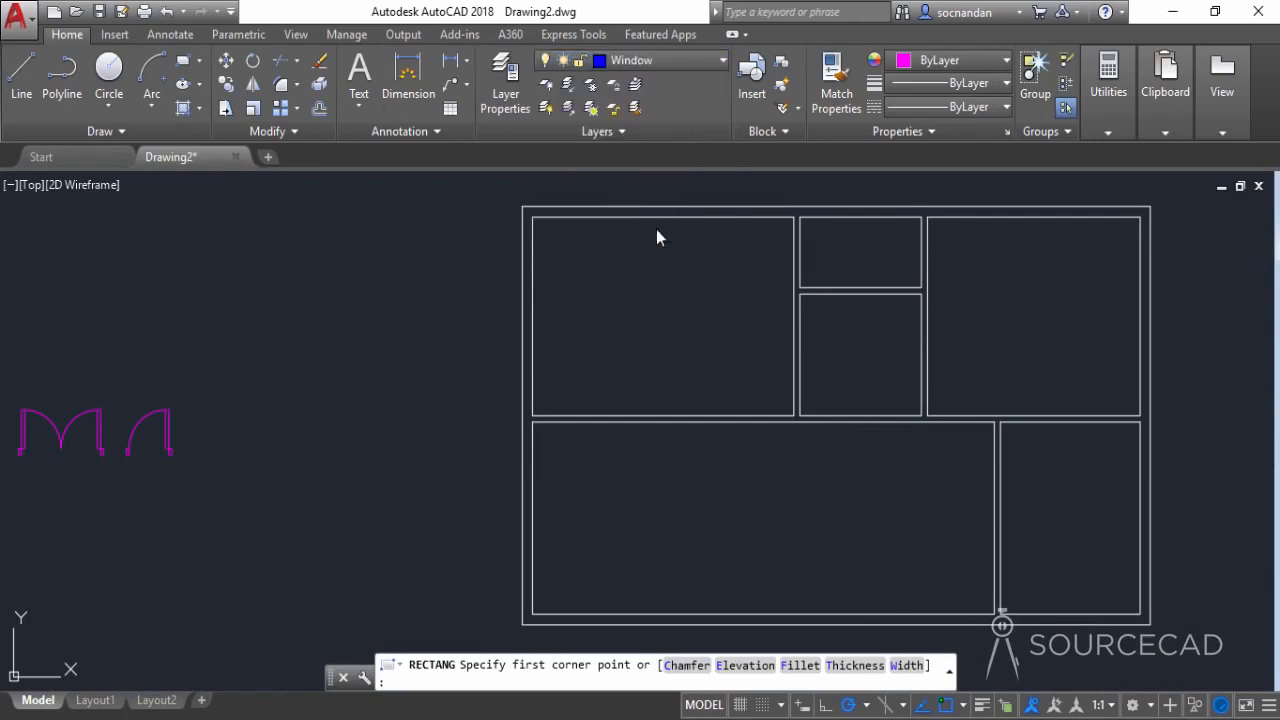
click(283, 417)
text(@5',6")
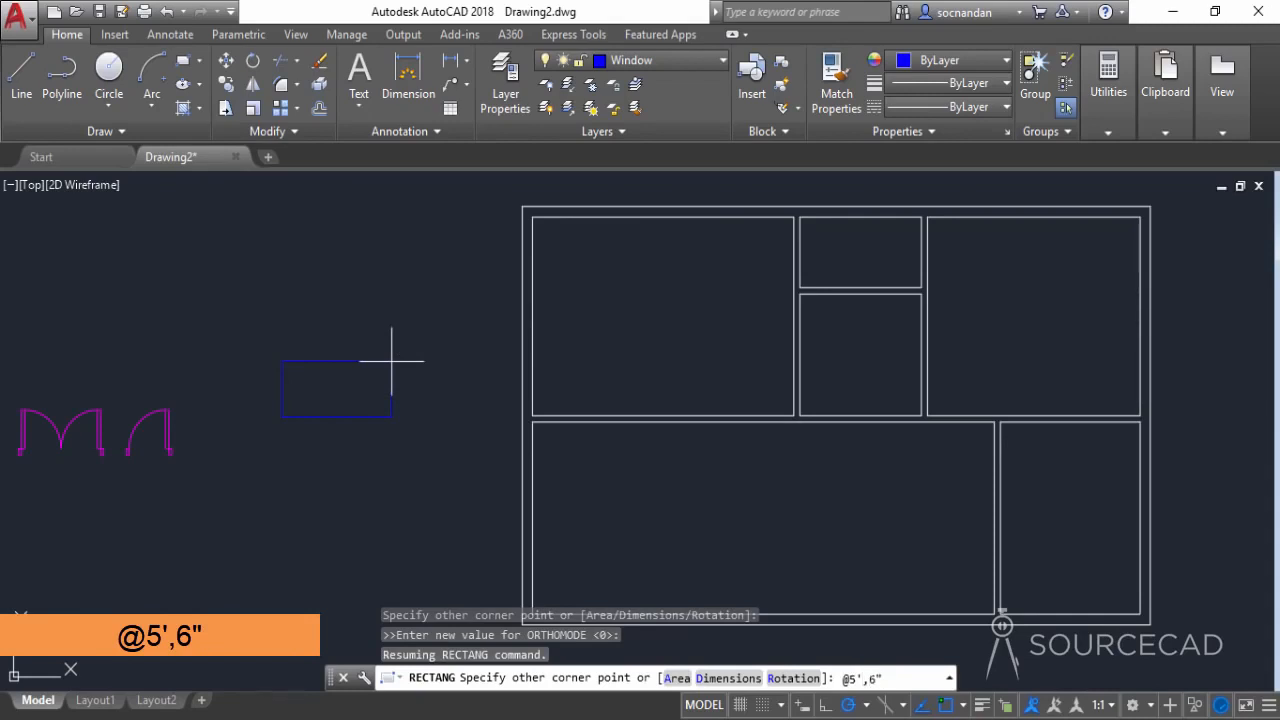
key(Return)
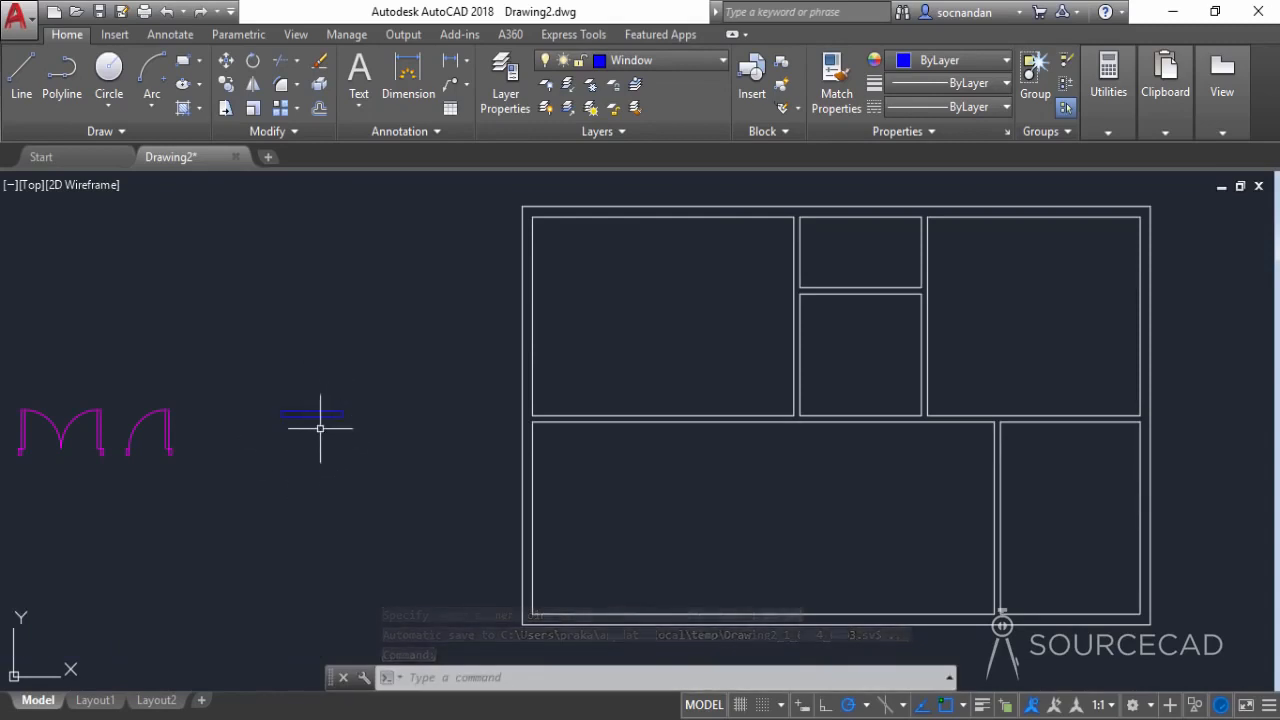
Step: Change the Window layer's colour to orange, index colour 30
click(505, 85)
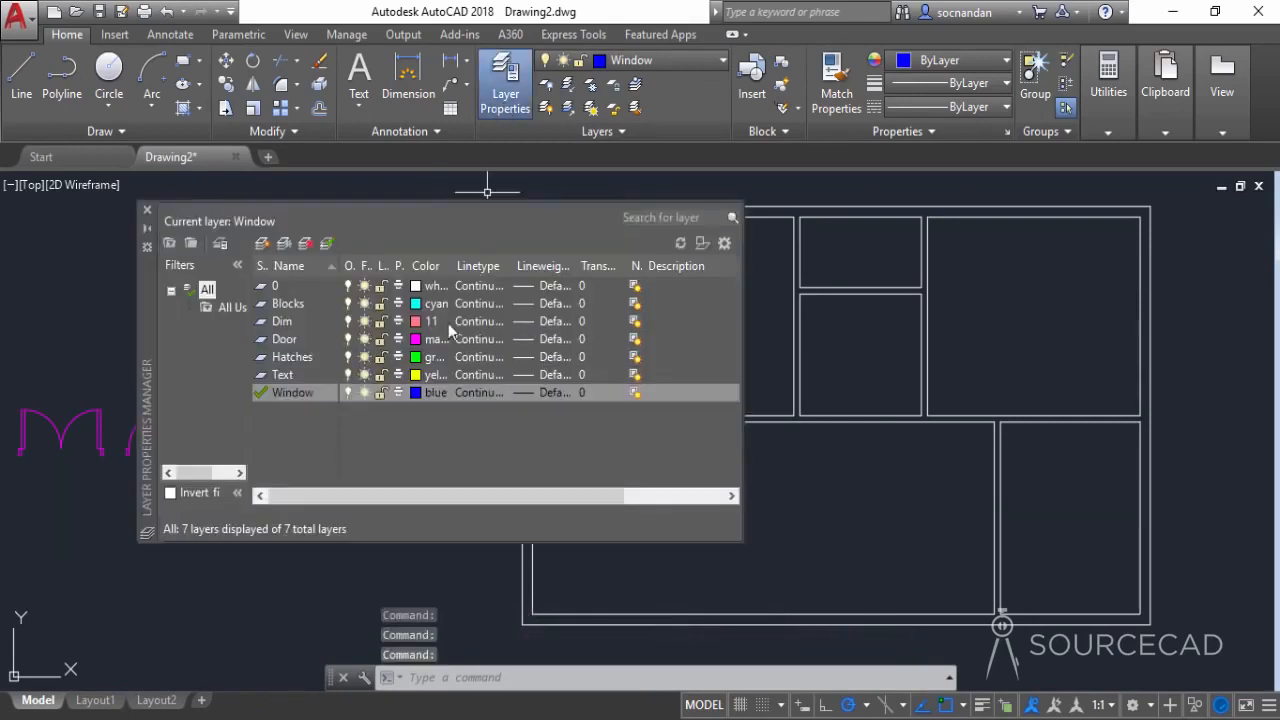
click(416, 393)
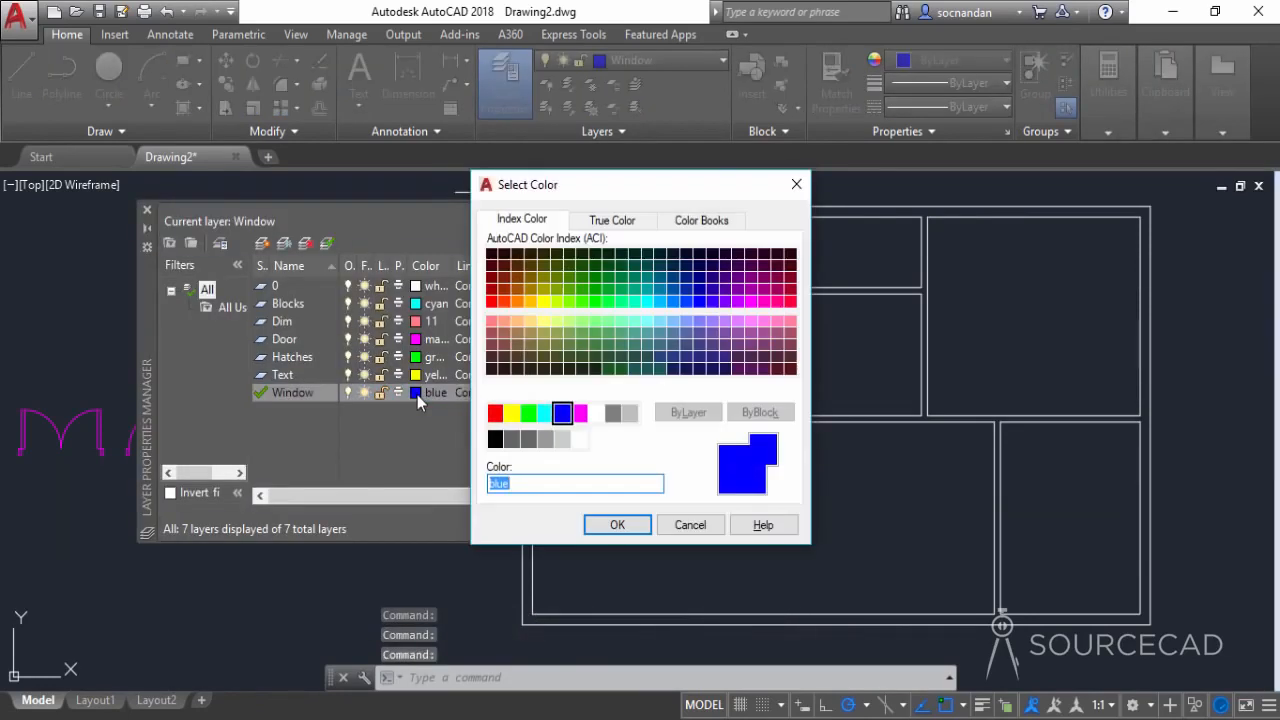
click(518, 303)
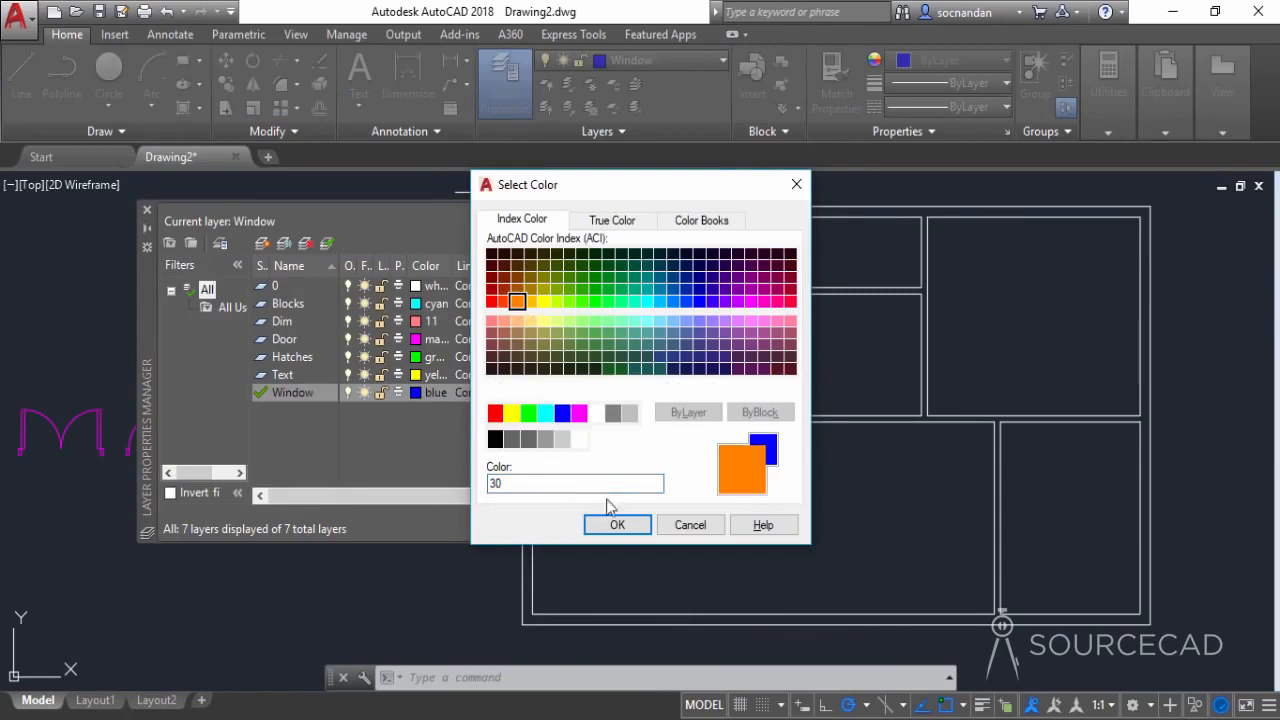
click(617, 525)
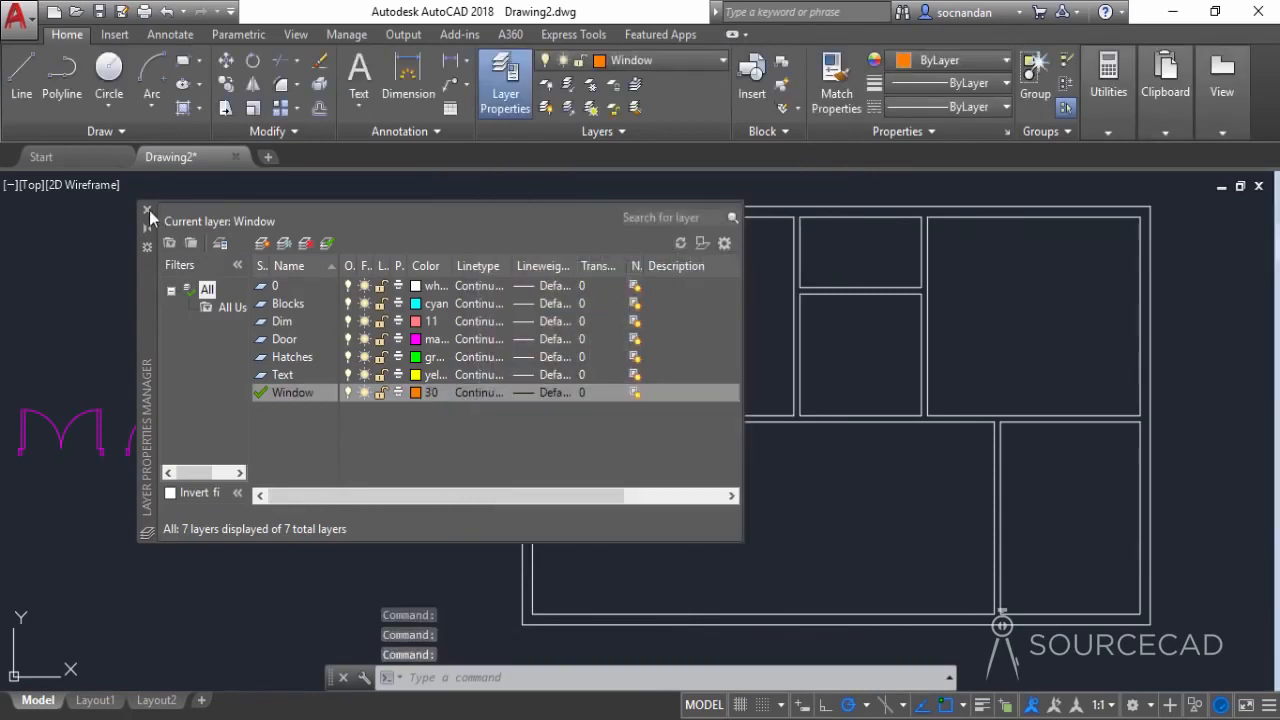
click(147, 213)
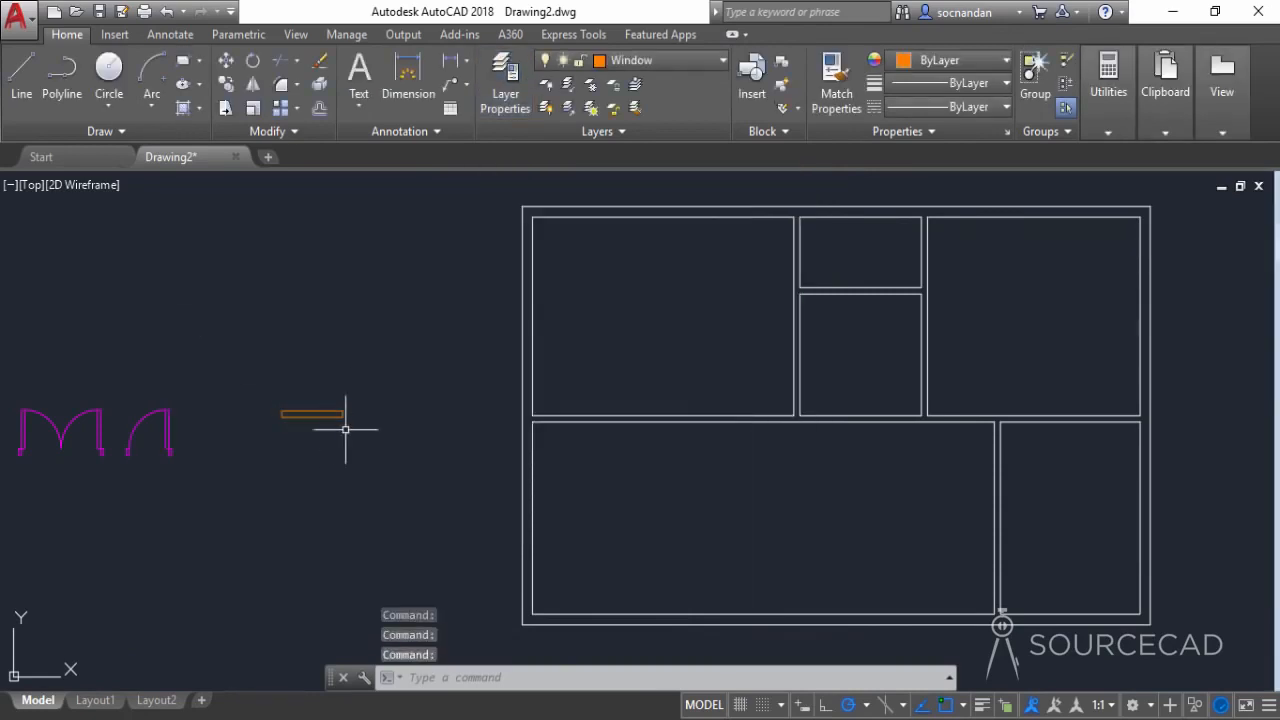
Step: Explode the orange window rectangle into separate lines
scroll(342, 424, up, 8)
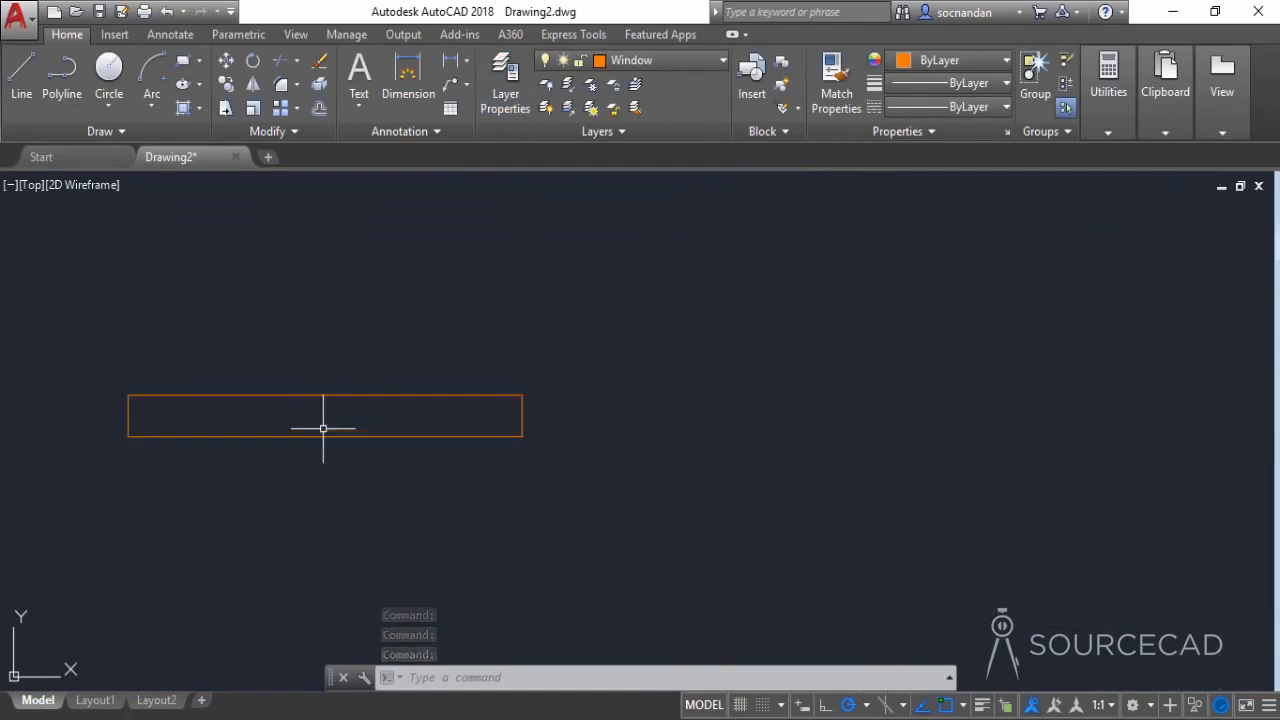
click(342, 396)
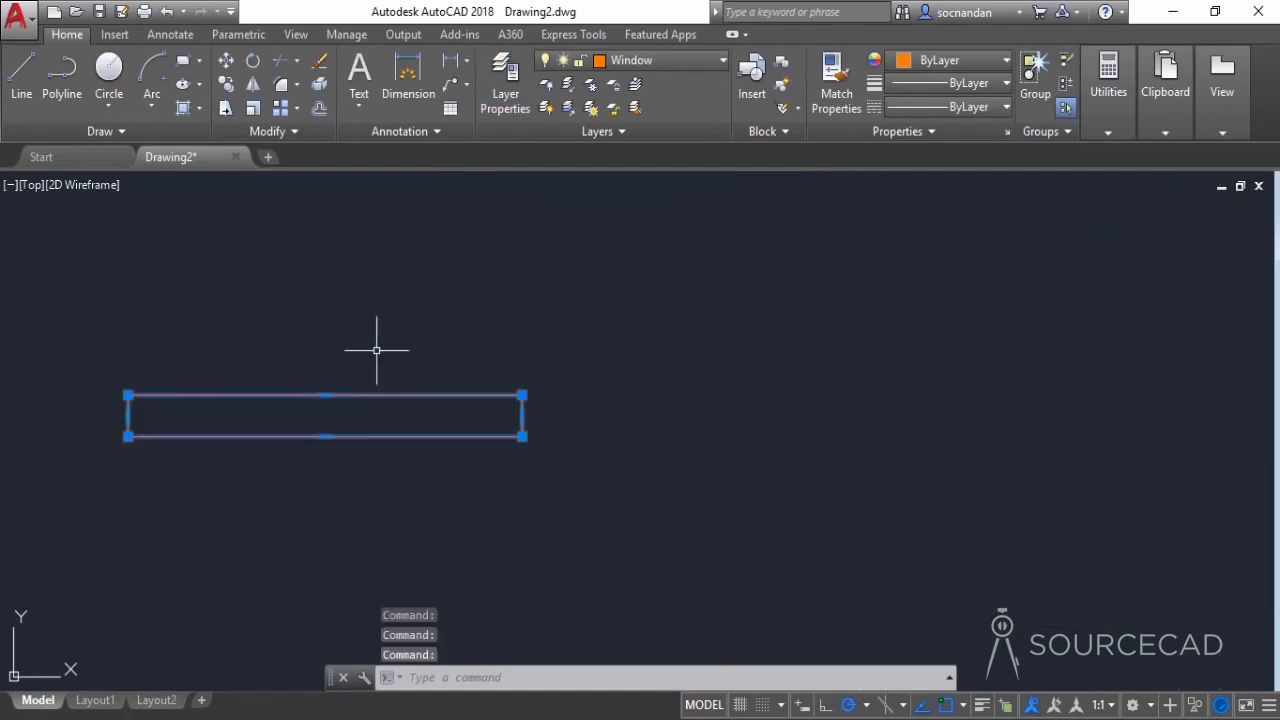
text(x)
key(Return)
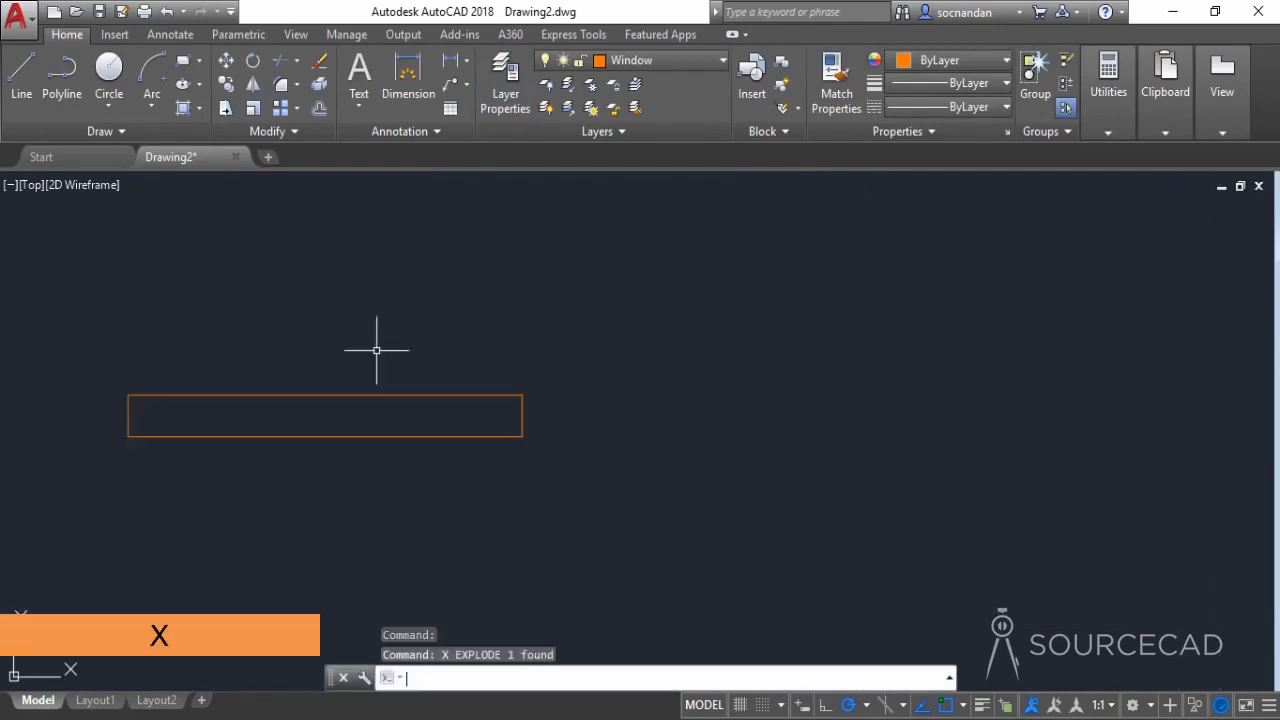
Step: Offset the window rectangle's upper and lower long edges 1" inward
click(319, 108)
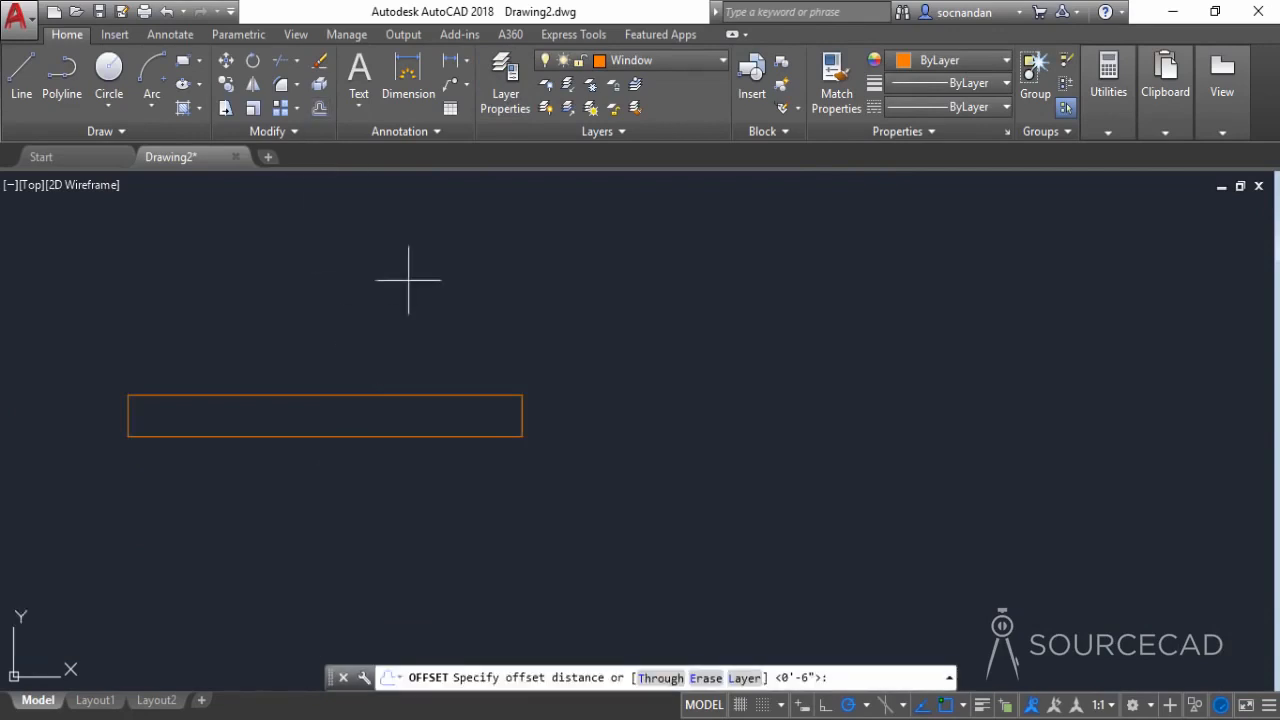
text(1")
key(Return)
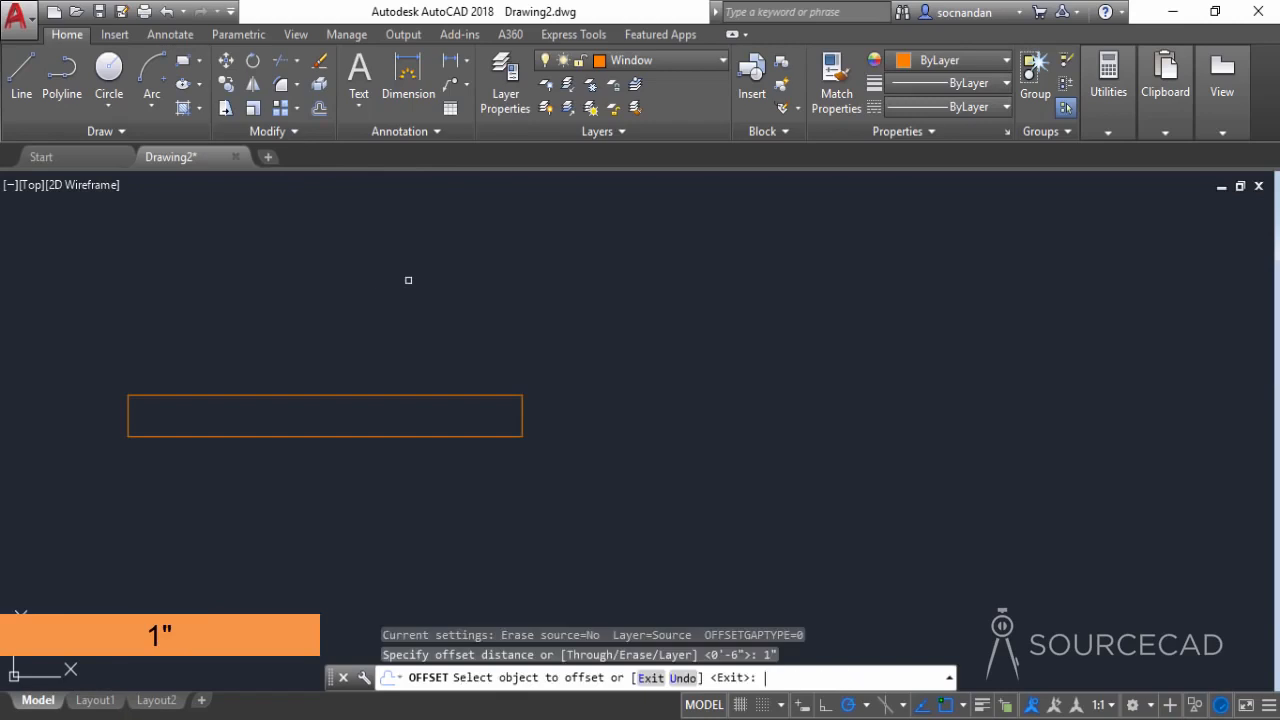
click(437, 396)
click(430, 418)
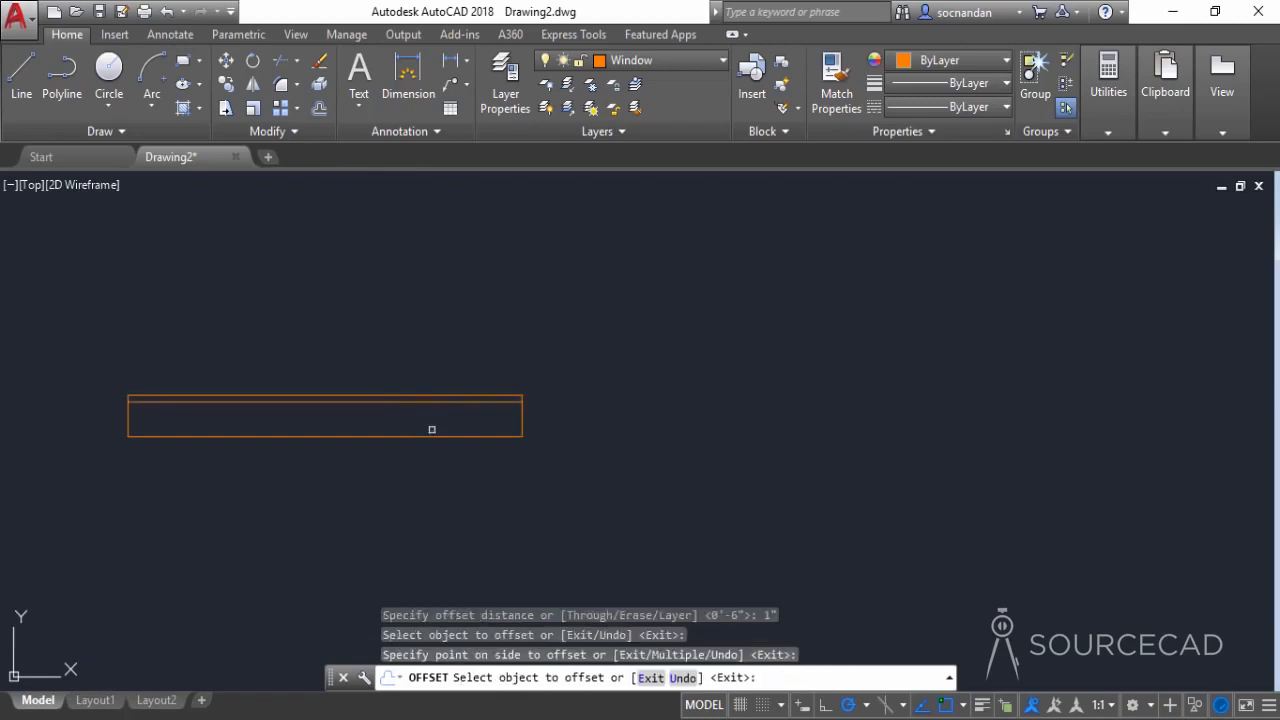
click(431, 436)
click(429, 410)
right_click(455, 326)
click(470, 336)
Step: Copy the window's right end line from its upper endpoint to the midpoint of the upper long edge
click(522, 415)
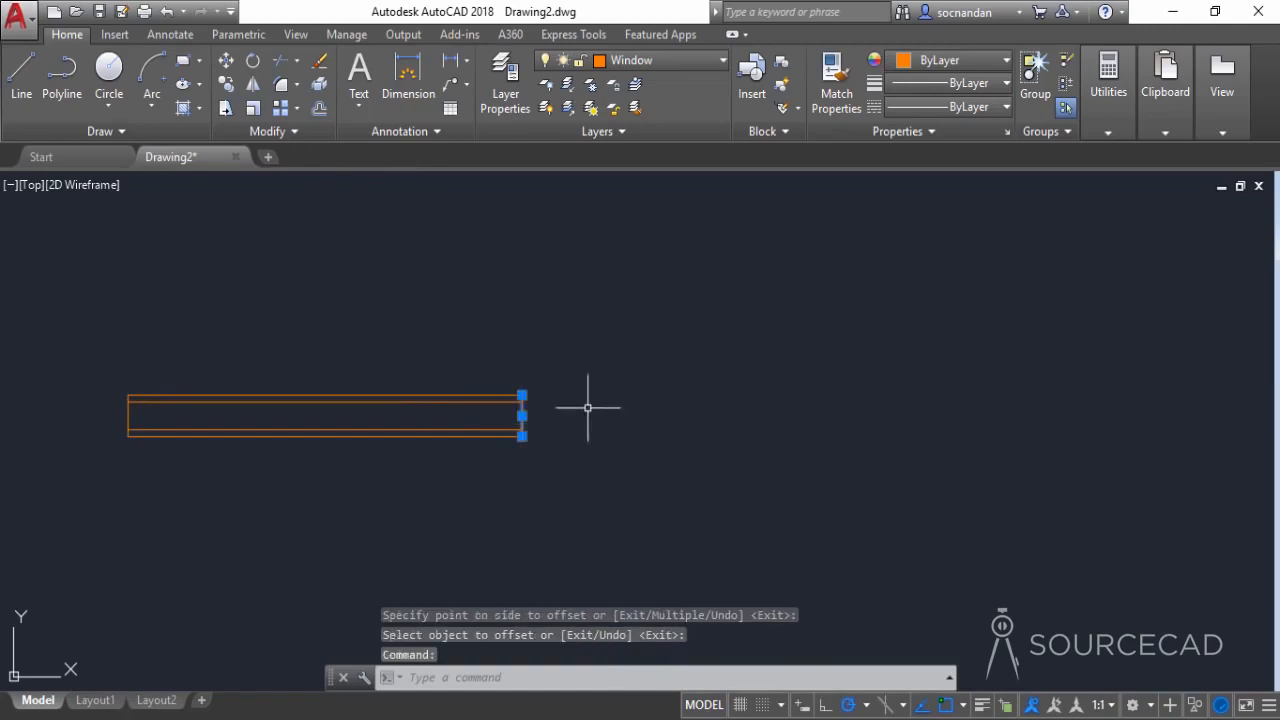
click(228, 84)
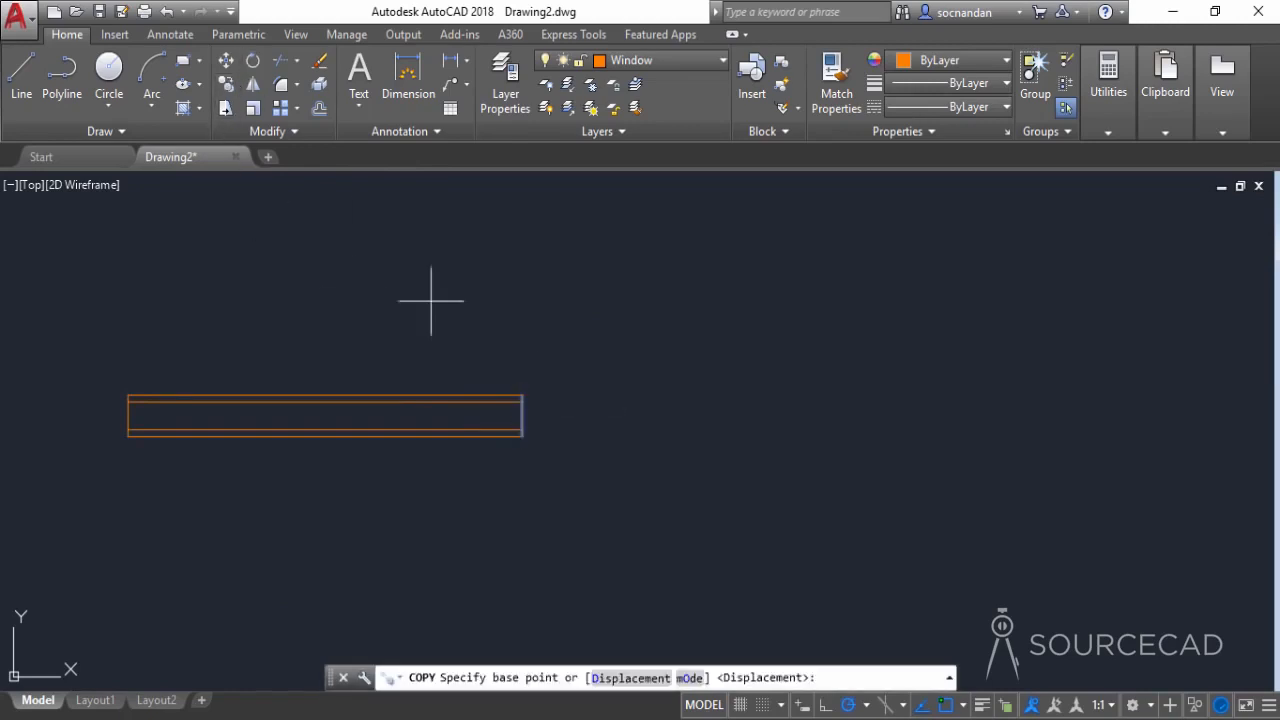
click(522, 396)
click(326, 396)
right_click(393, 353)
click(400, 366)
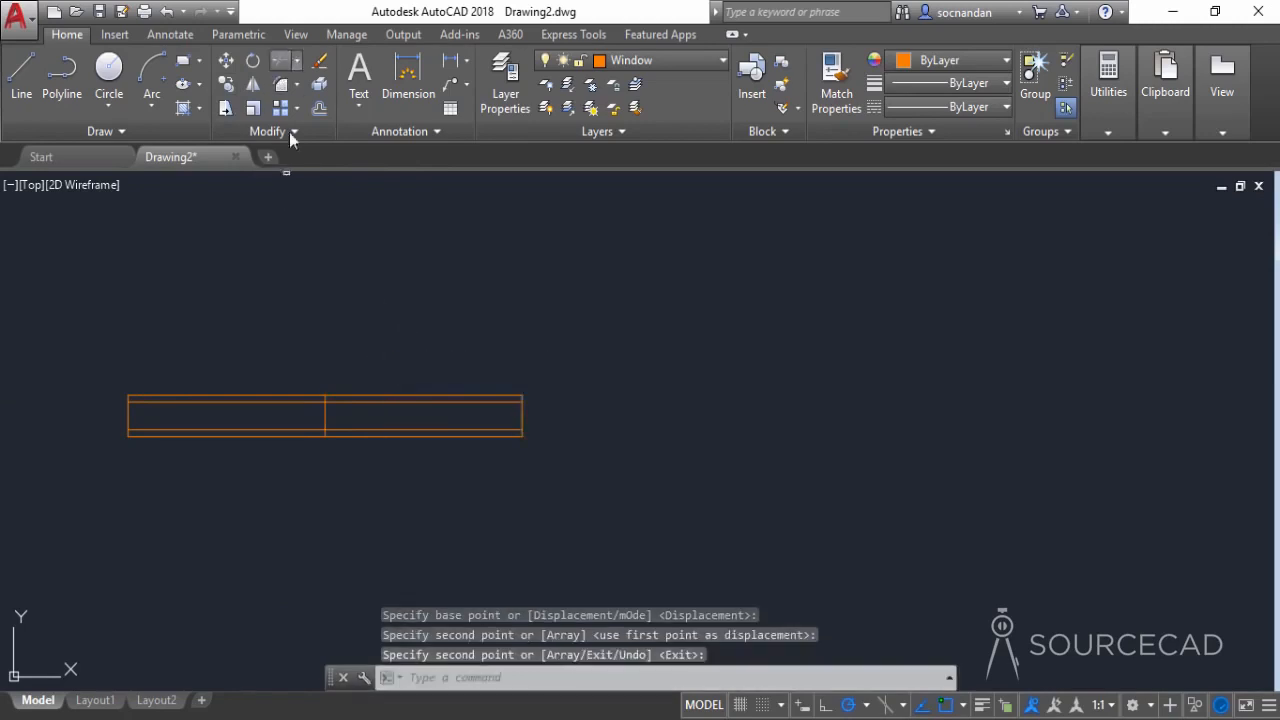
Step: Trim the window's centre line so that it spans only between the two inner offset lines
click(281, 82)
key(Return)
scroll(340, 394, up, 6)
click(291, 391)
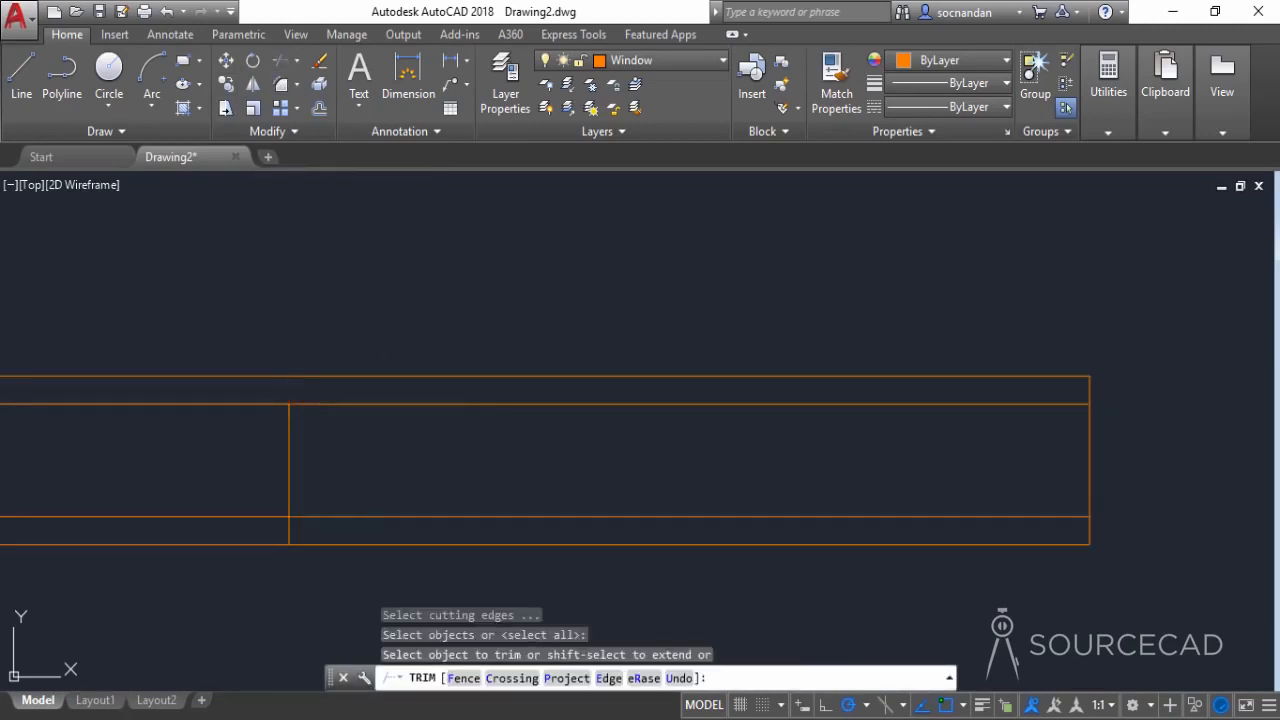
right_click(348, 460)
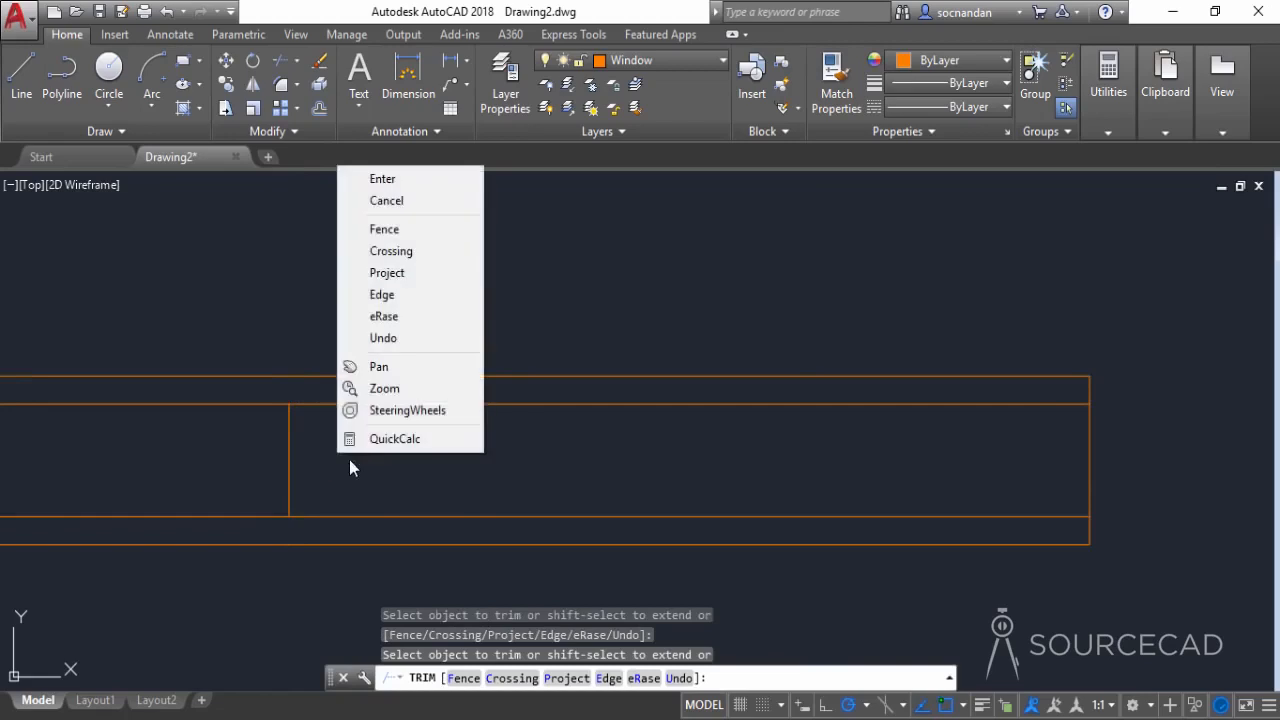
click(383, 180)
scroll(400, 263, down, 8)
middle_drag(400, 263, 460, 312)
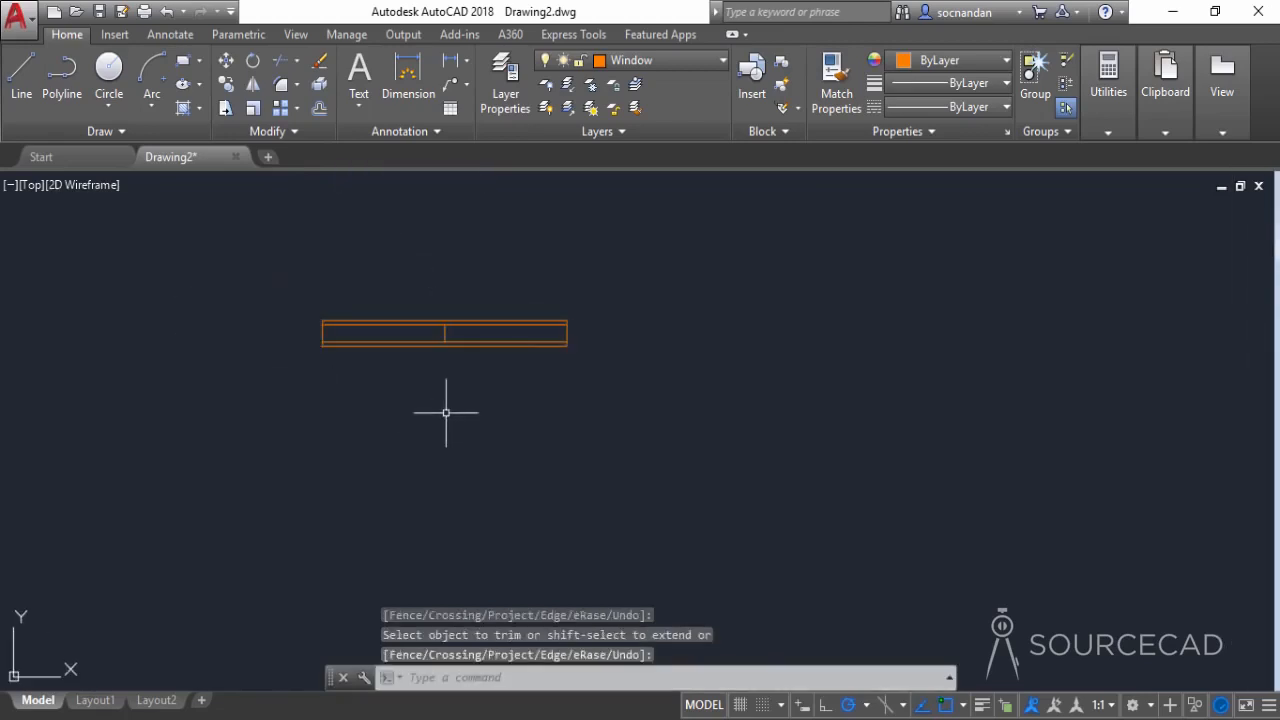
Step: Draw a 6' by 10" rectangle below the first window symbol and explode it into separate lines
click(183, 62)
click(314, 488)
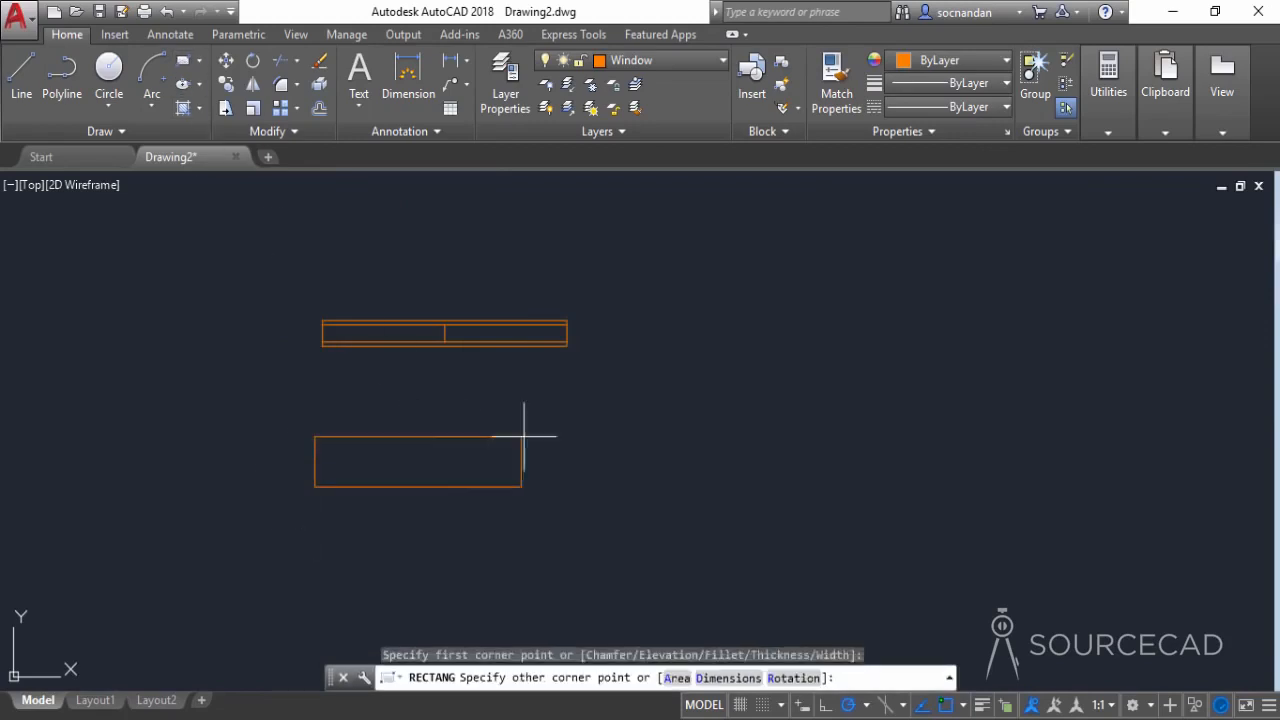
key(F8)
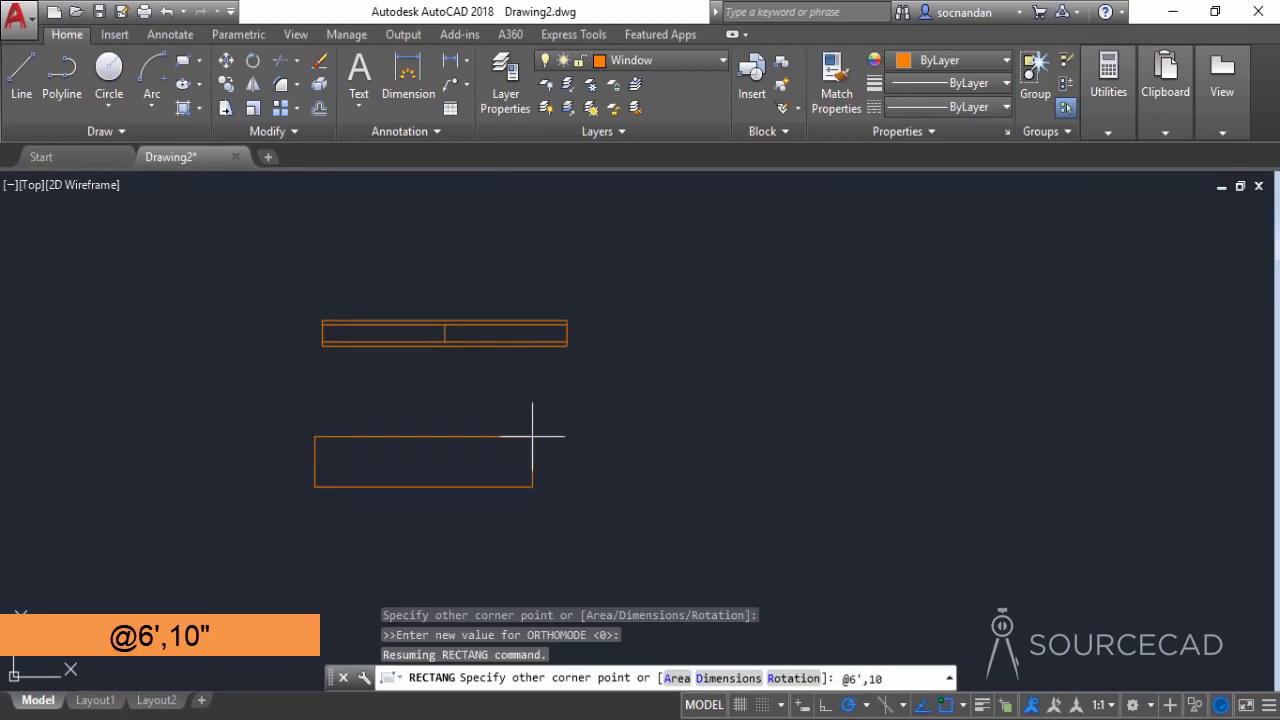
key(Return)
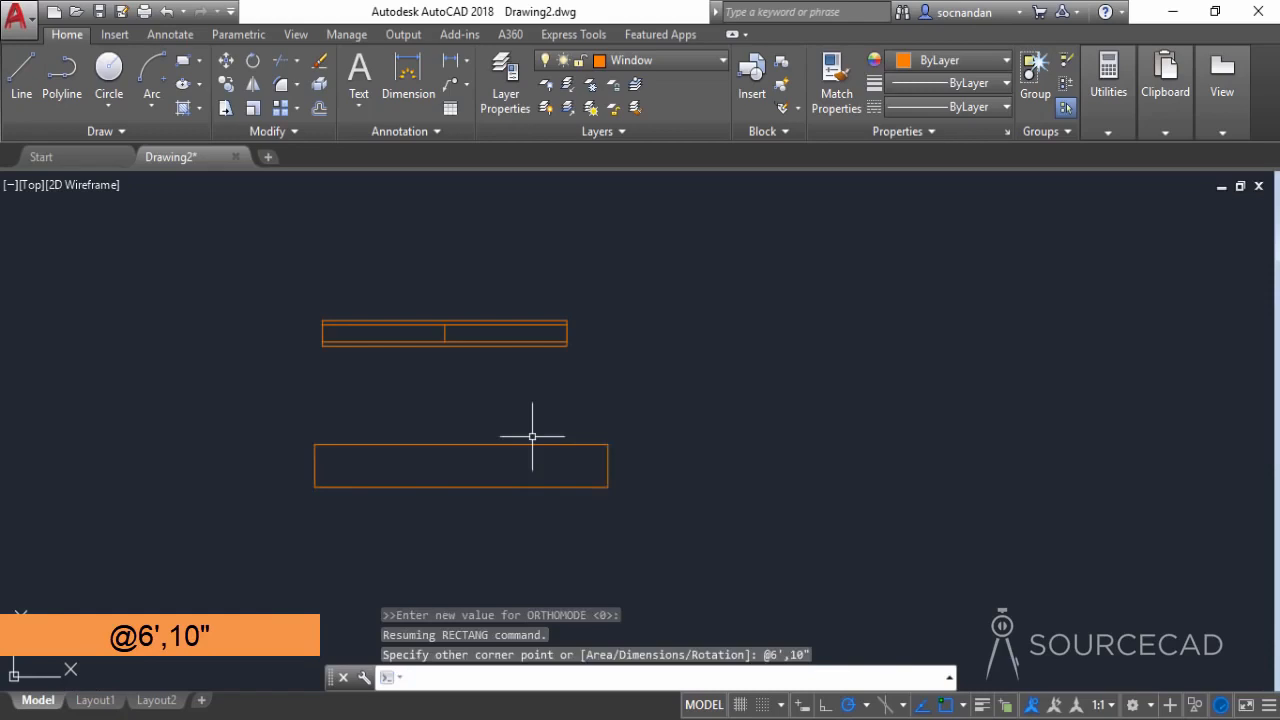
click(527, 443)
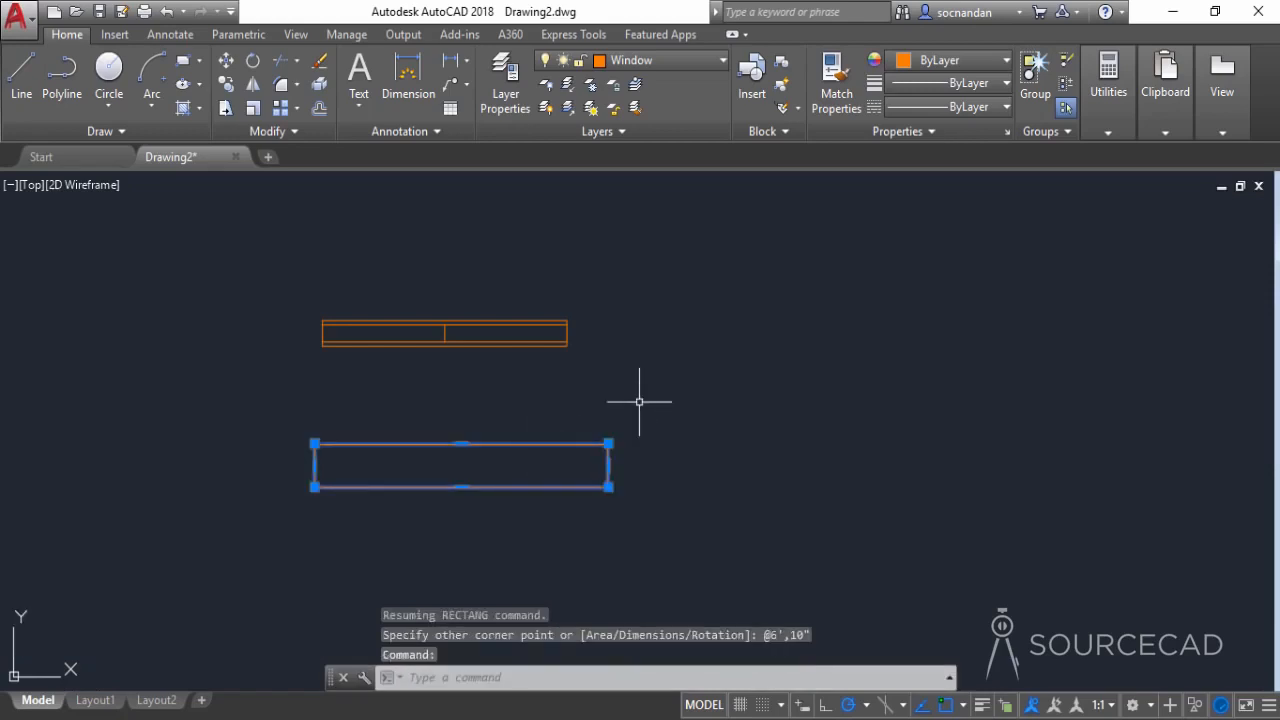
text(X)
key(Return)
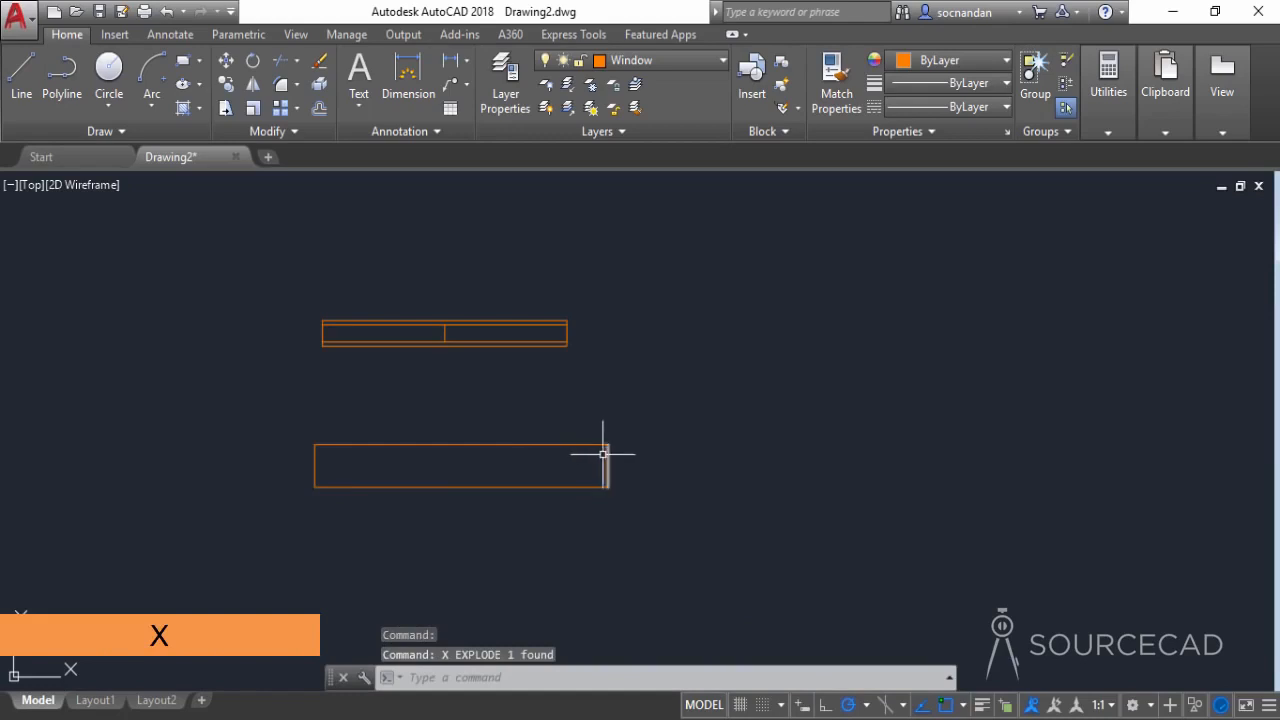
Step: Offset the upper and lower long edges of the 6' window rectangle 2" inward
click(319, 108)
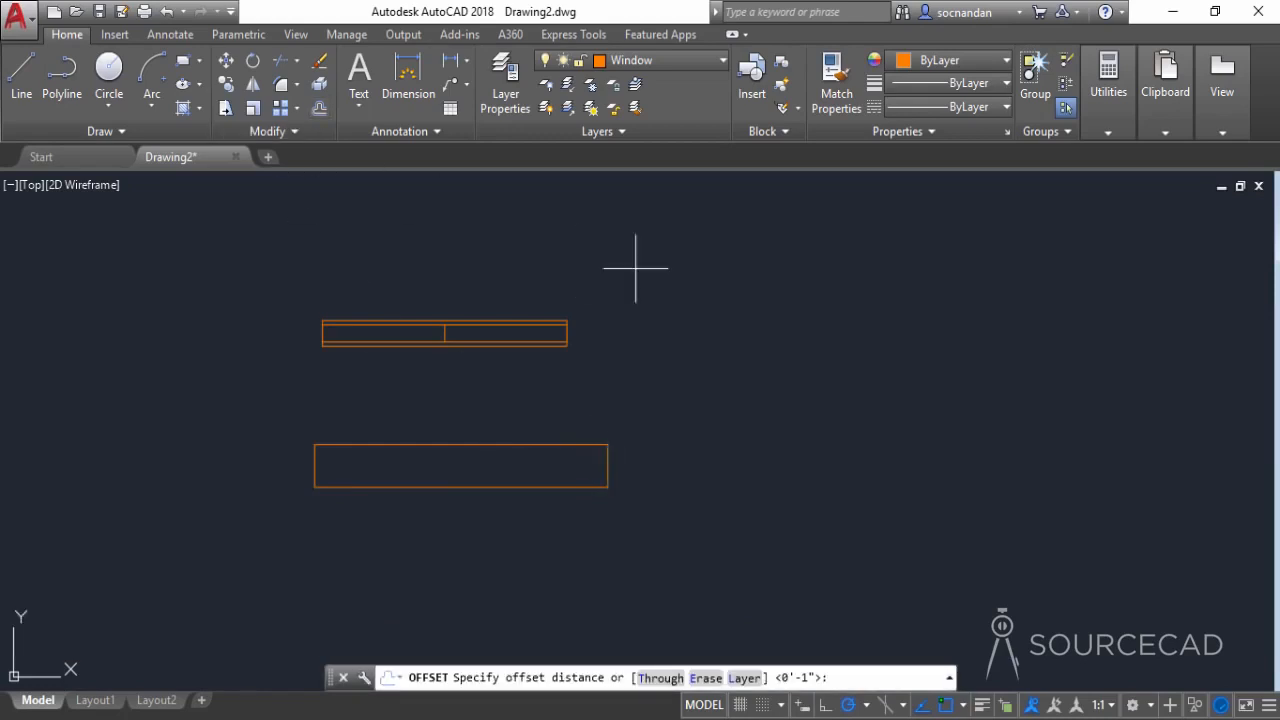
text(2)
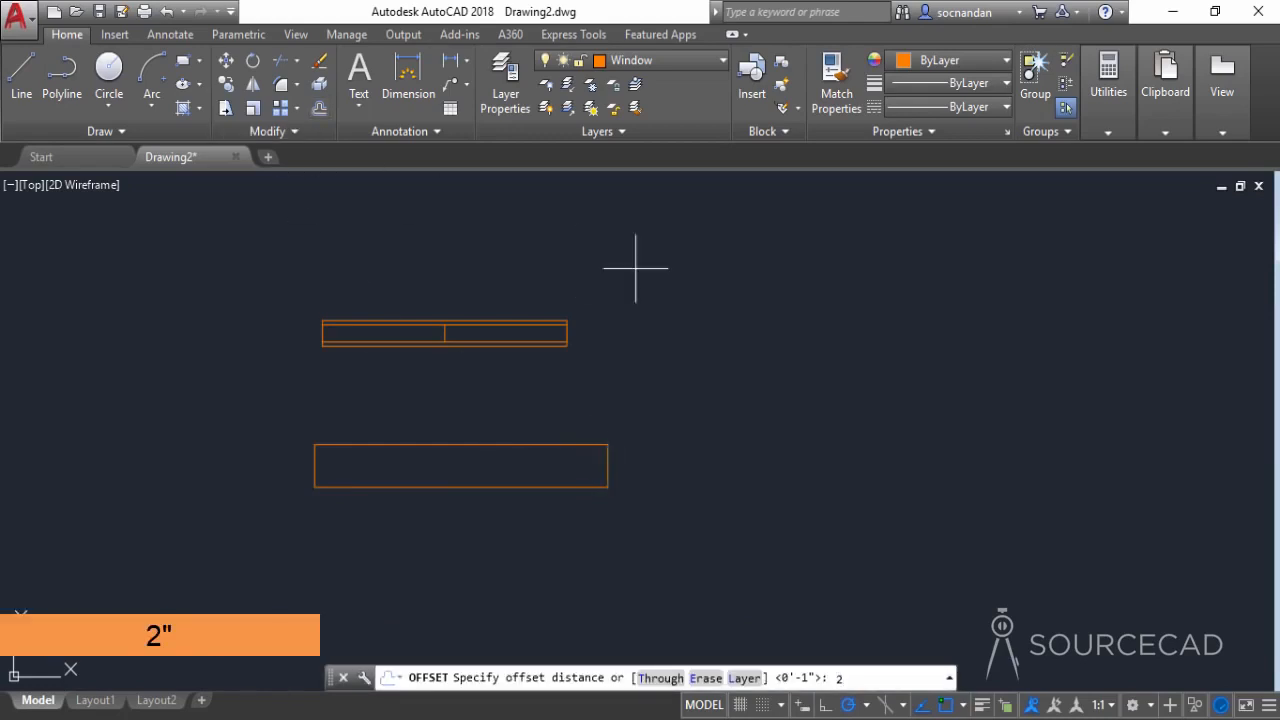
key(Return)
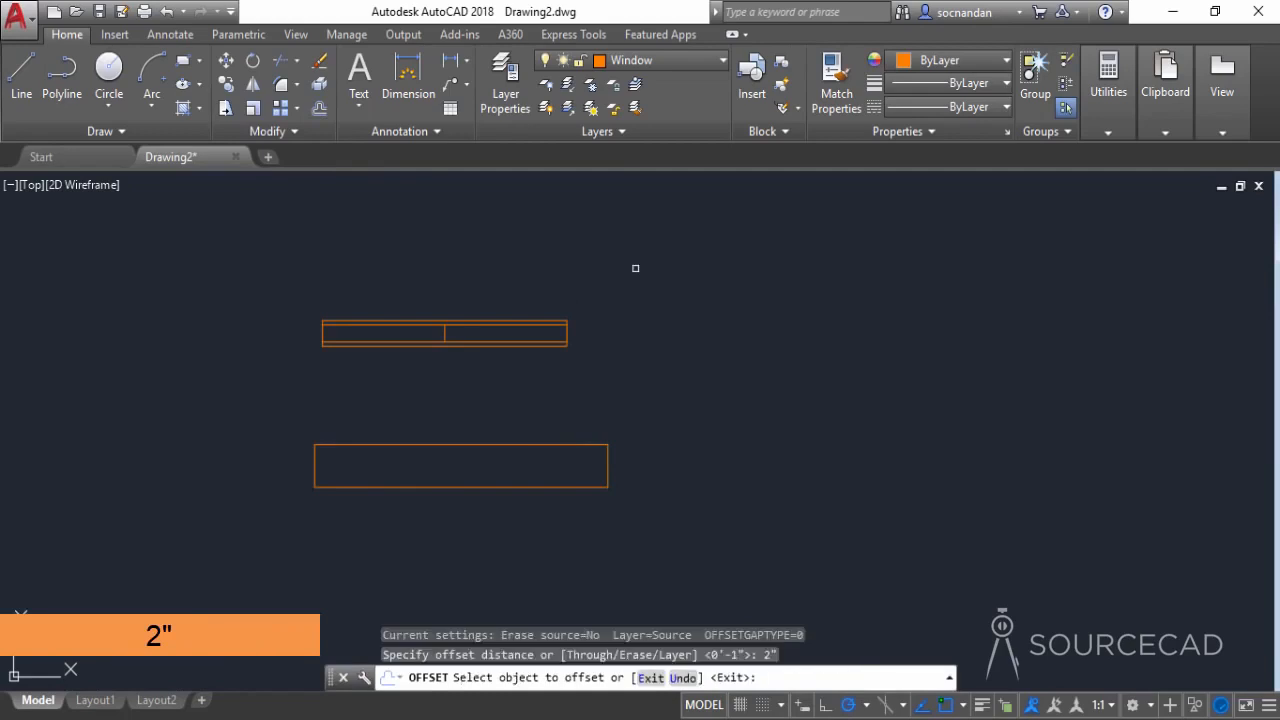
click(600, 445)
click(554, 466)
click(556, 487)
click(555, 466)
right_click(563, 434)
click(575, 438)
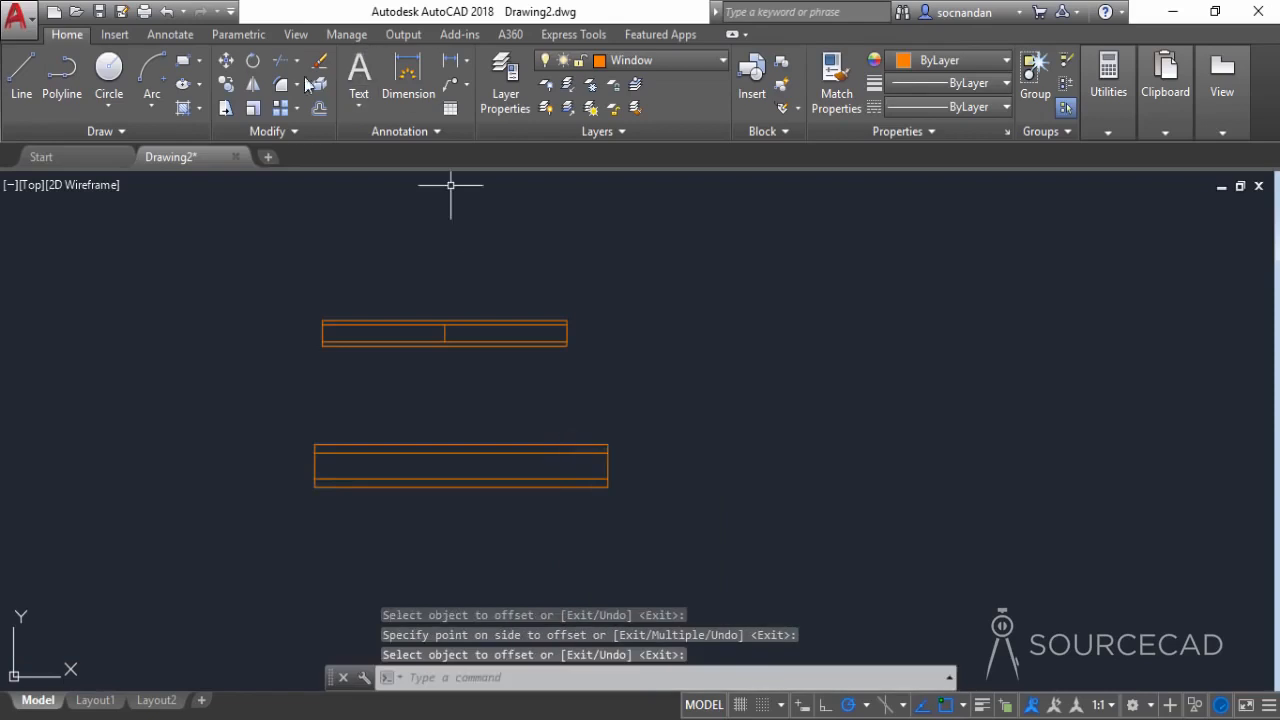
Step: Copy the 6' window's right end line from its upper endpoint to the midpoint of the upper long edge
click(226, 84)
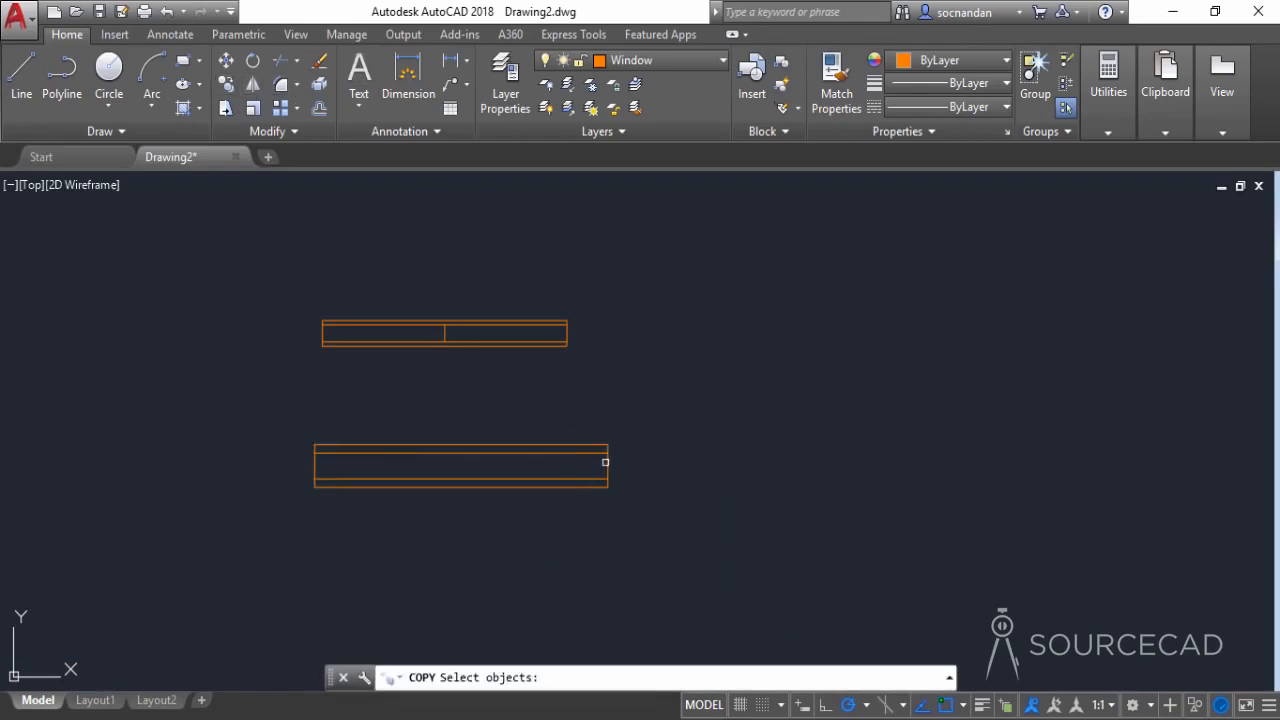
click(607, 462)
key(Return)
click(607, 445)
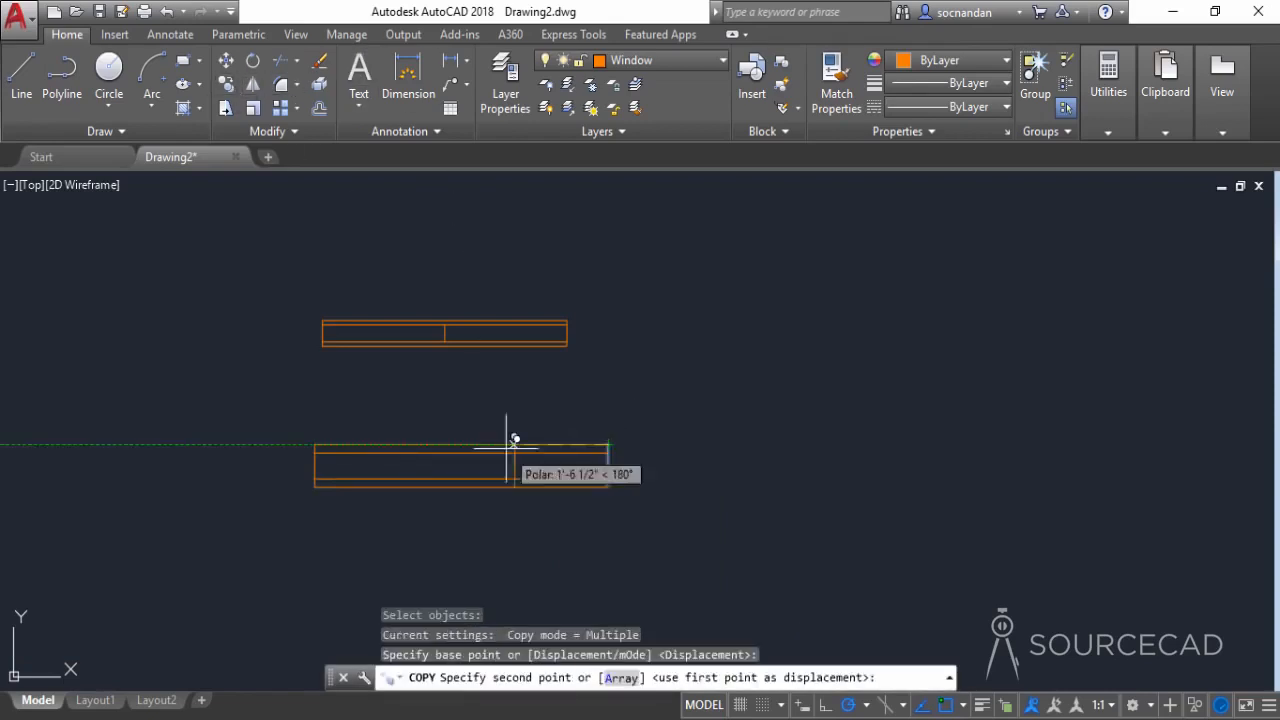
click(462, 445)
right_click(476, 398)
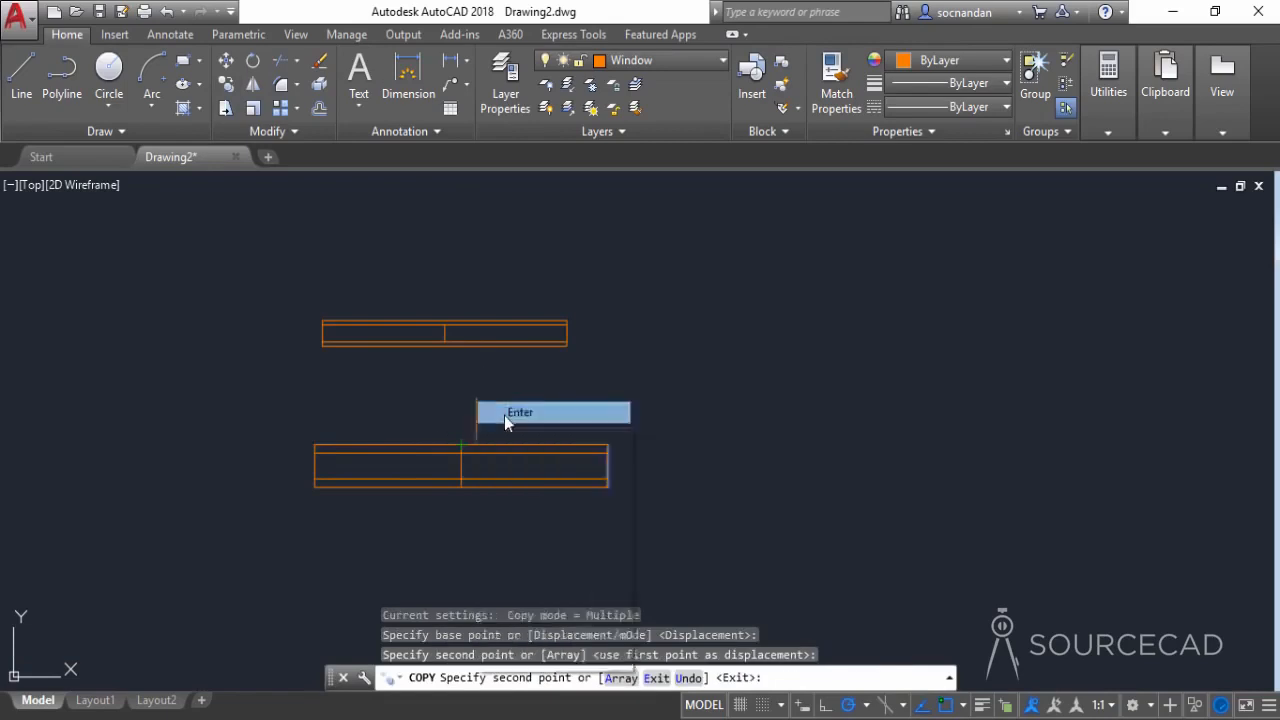
click(500, 410)
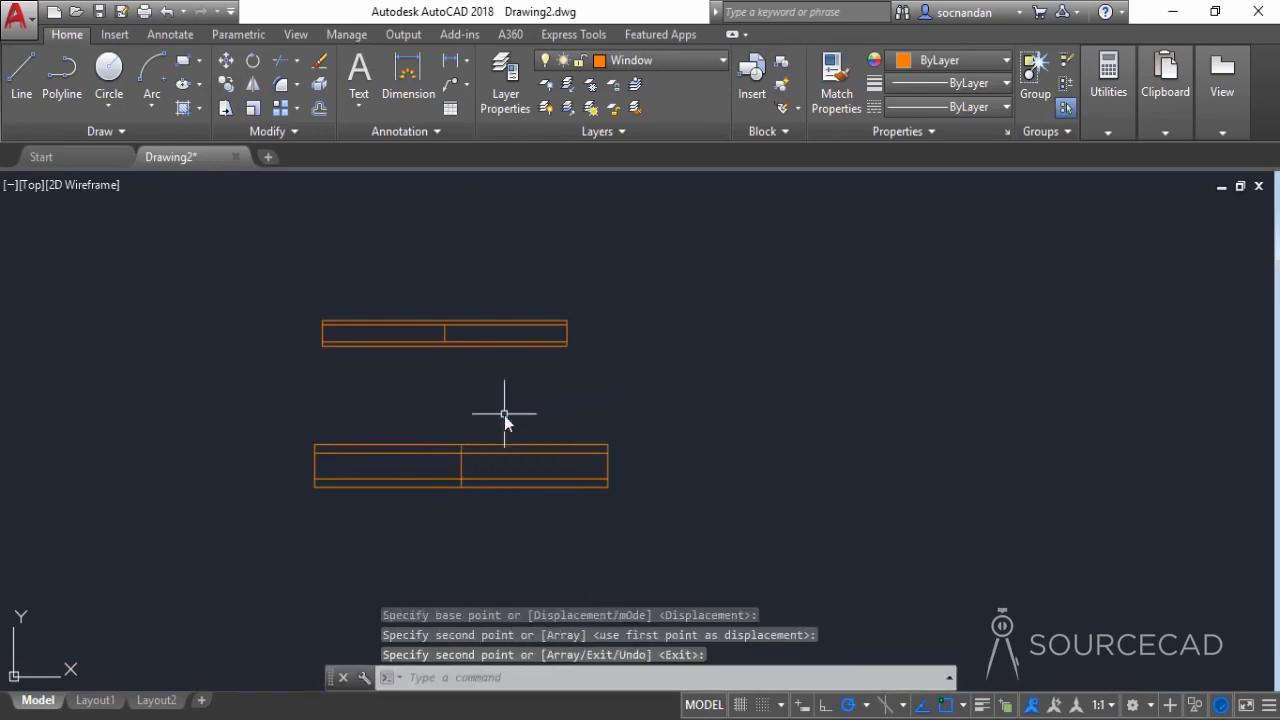
Step: Trim the 6' window's centre line so that it spans only between the two inner offset lines
click(281, 60)
key(Return)
scroll(443, 468, up, 2)
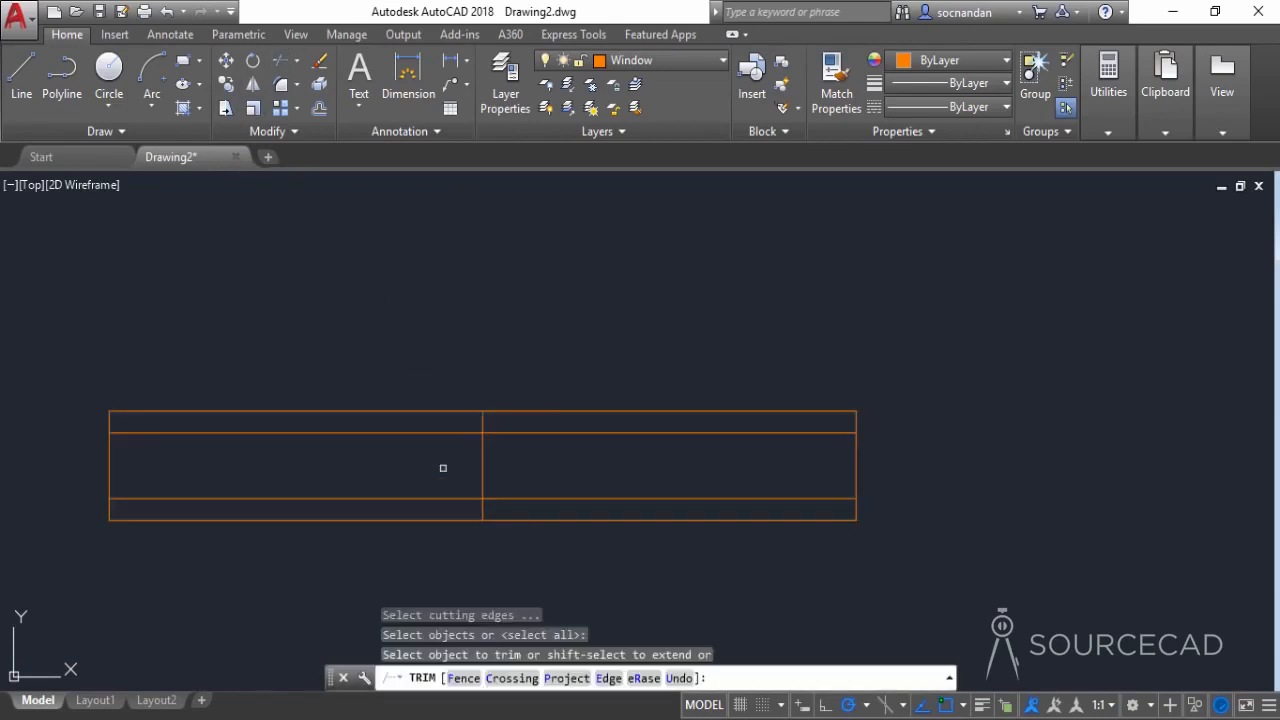
click(481, 420)
click(484, 510)
right_click(552, 314)
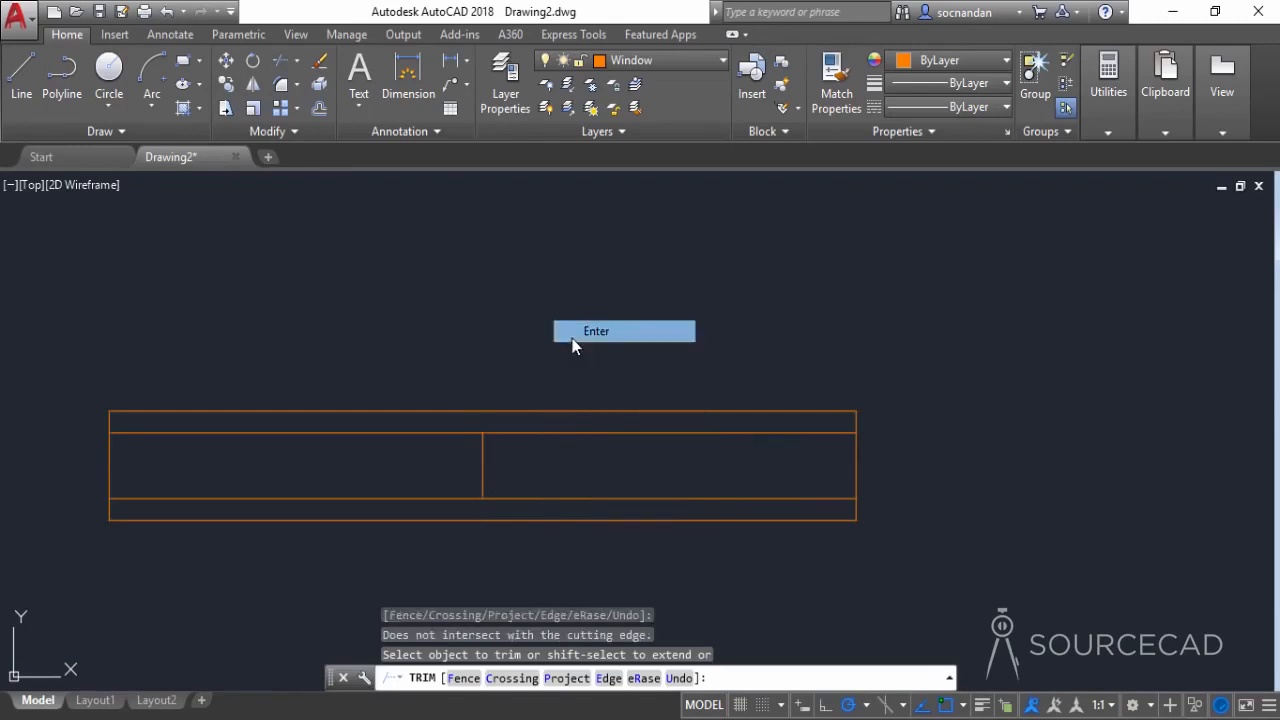
click(571, 333)
Step: Define the single door as a block named Door1, with its base point at the right jamb's lower outer corner
scroll(571, 336, down, 4)
scroll(571, 336, down, 2)
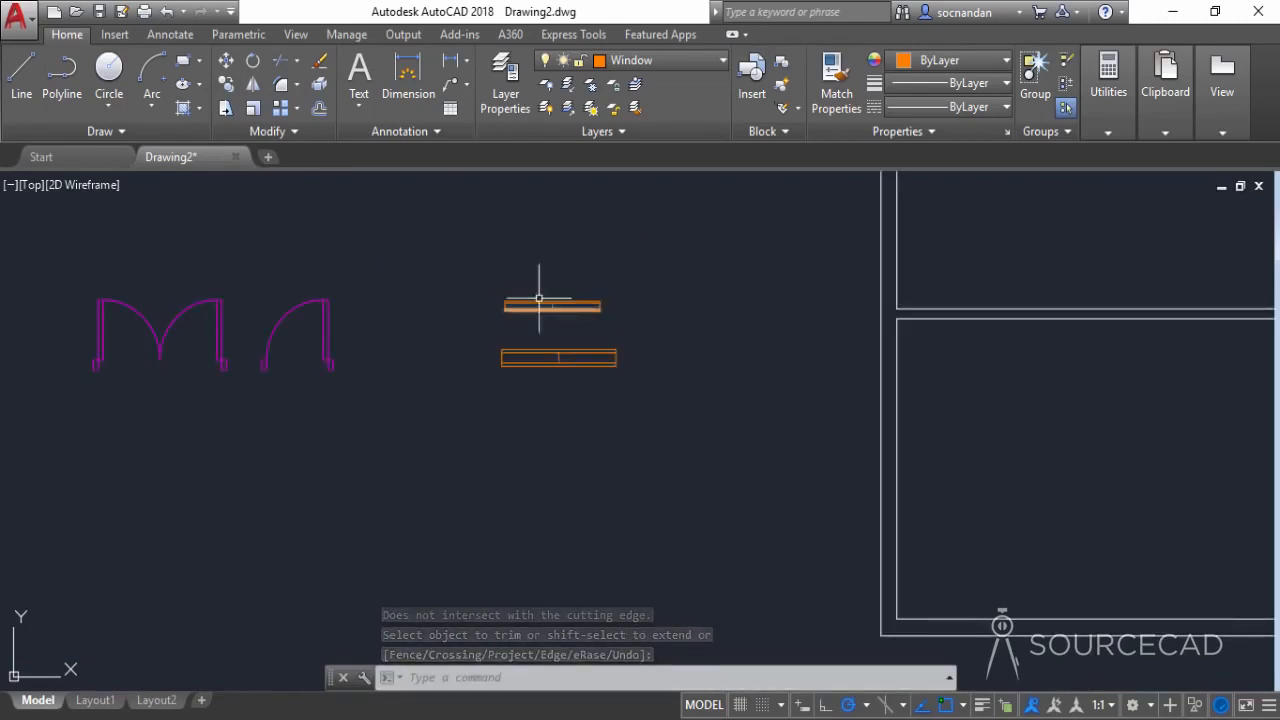
scroll(366, 371, down, 2)
scroll(523, 403, down, 2)
mouse_move(523, 403)
middle_down()
mouse_move(483, 429)
mouse_move(391, 446)
middle_up()
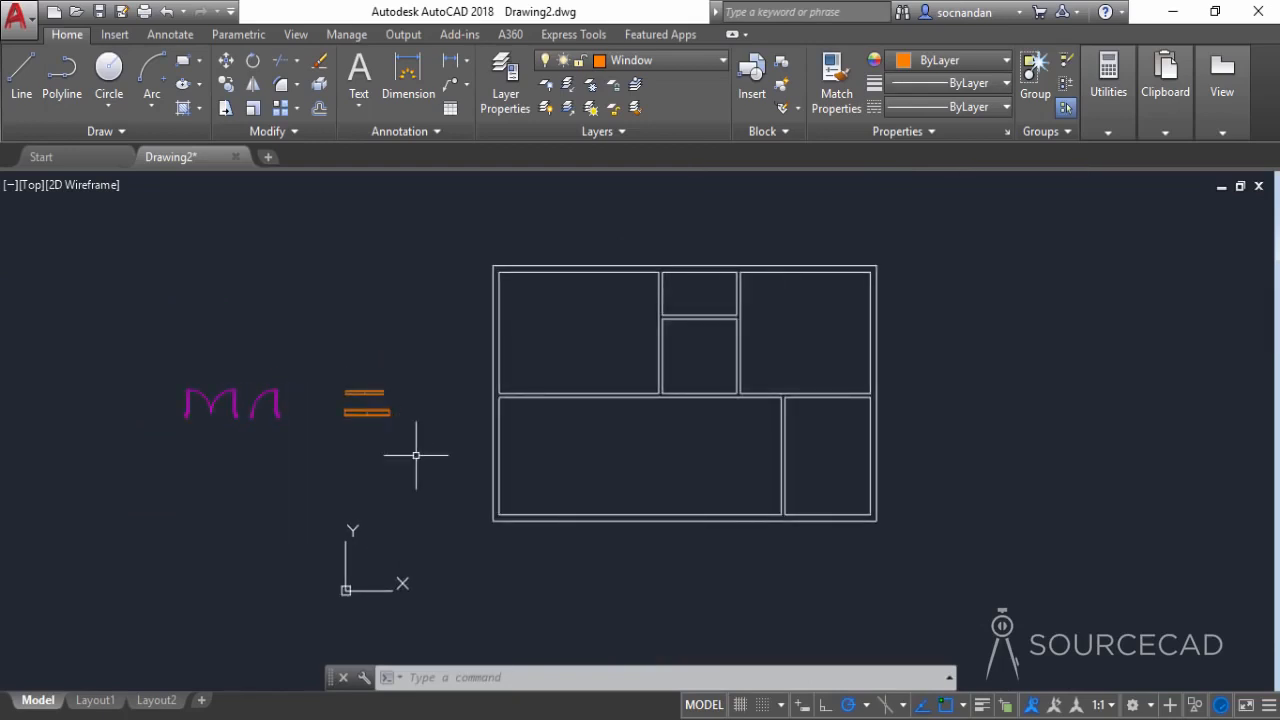
click(784, 66)
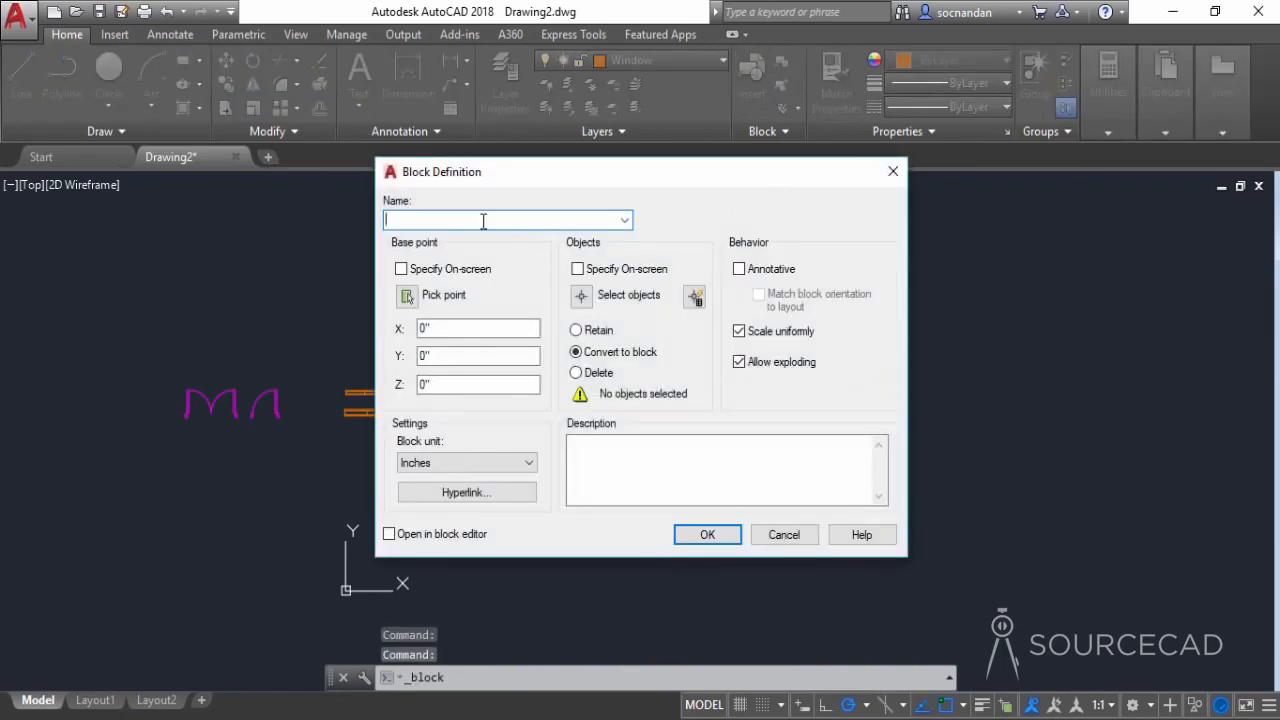
text(Door1)
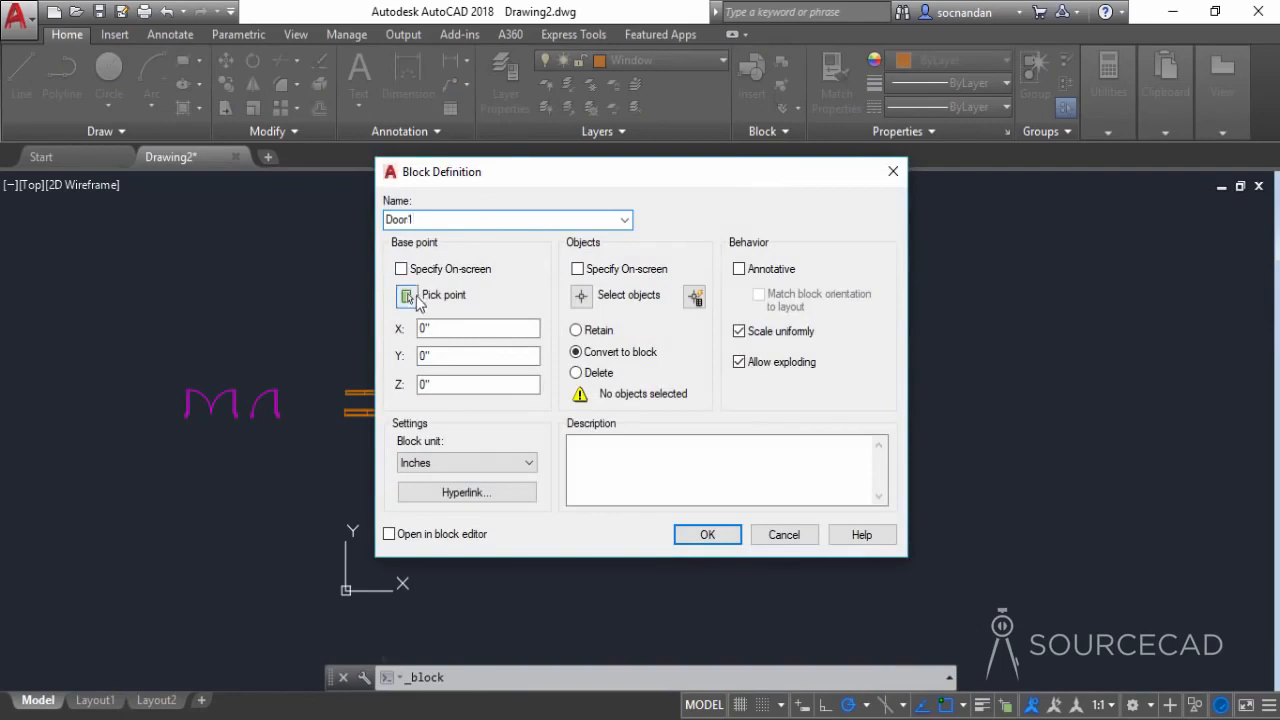
click(407, 297)
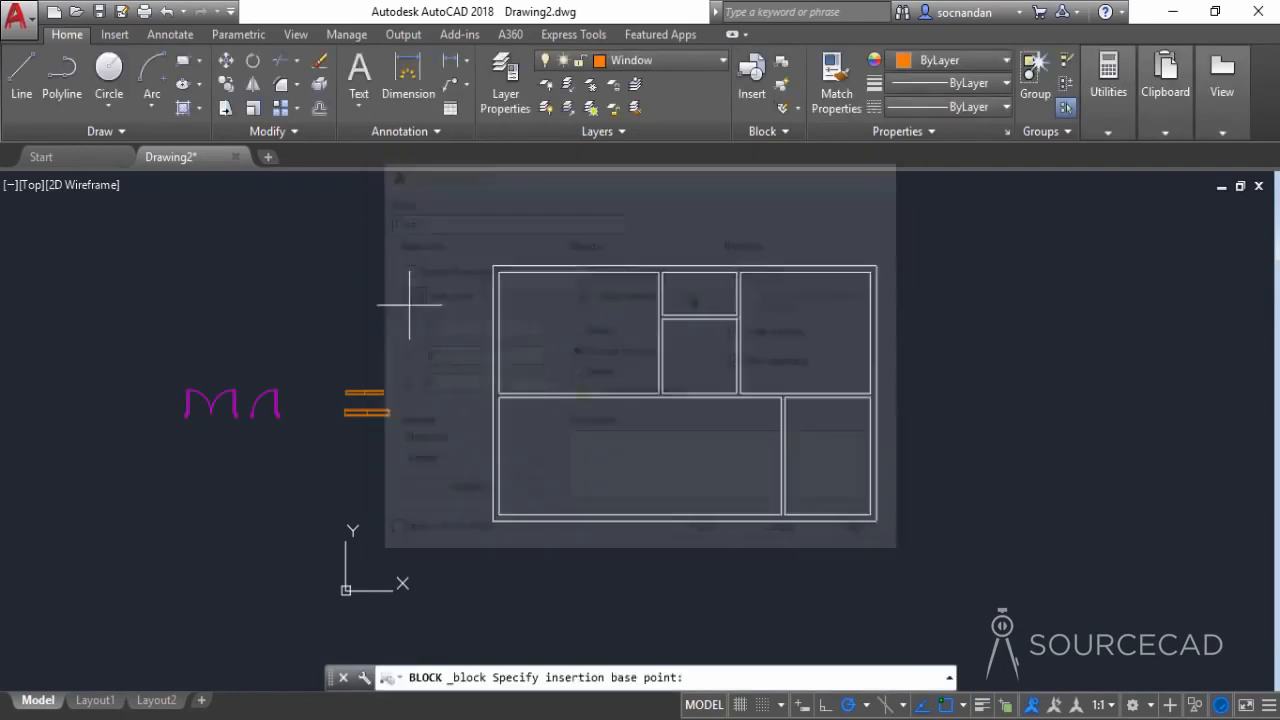
scroll(260, 420, up, 5)
click(177, 427)
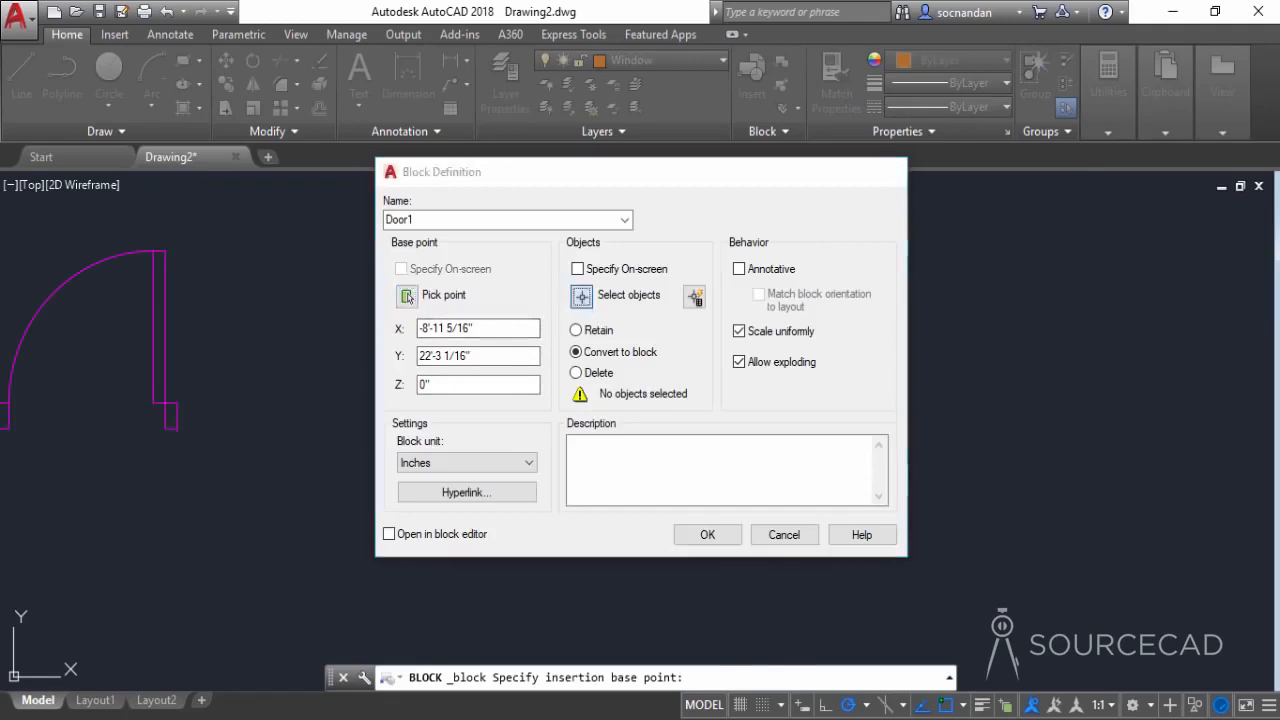
click(581, 295)
scroll(283, 423, down, 3)
click(279, 452)
click(92, 296)
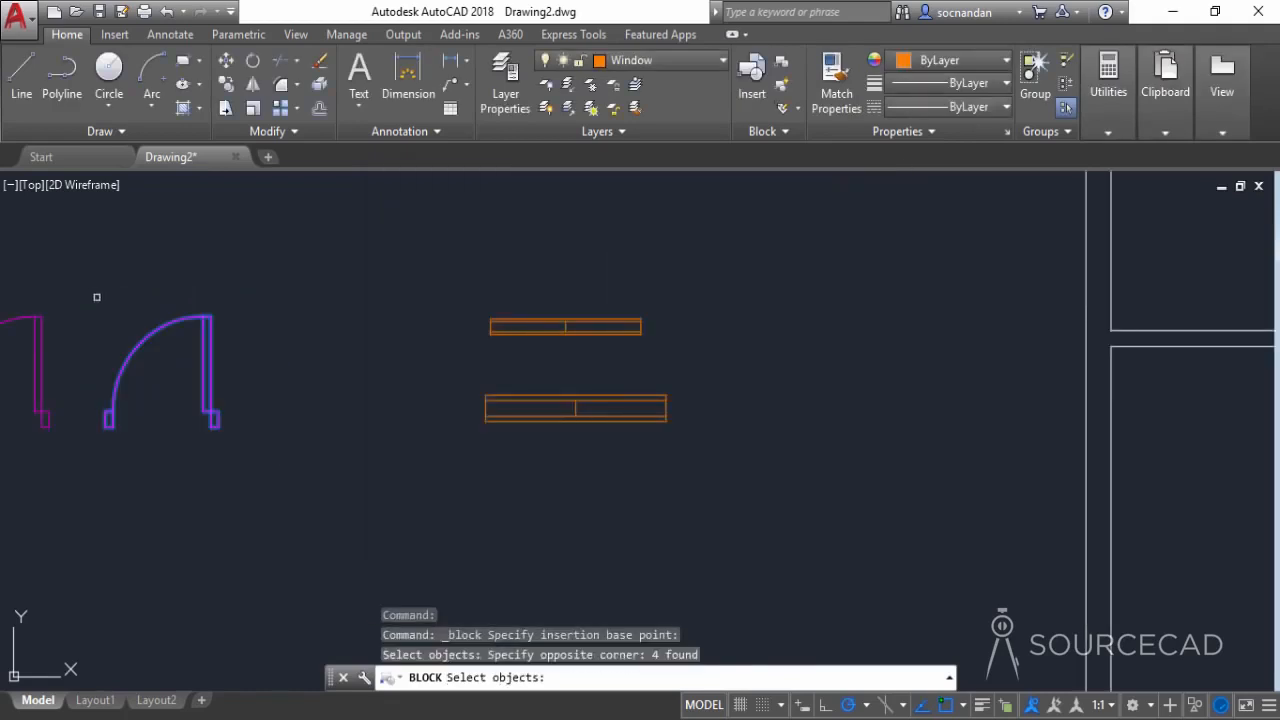
key(Return)
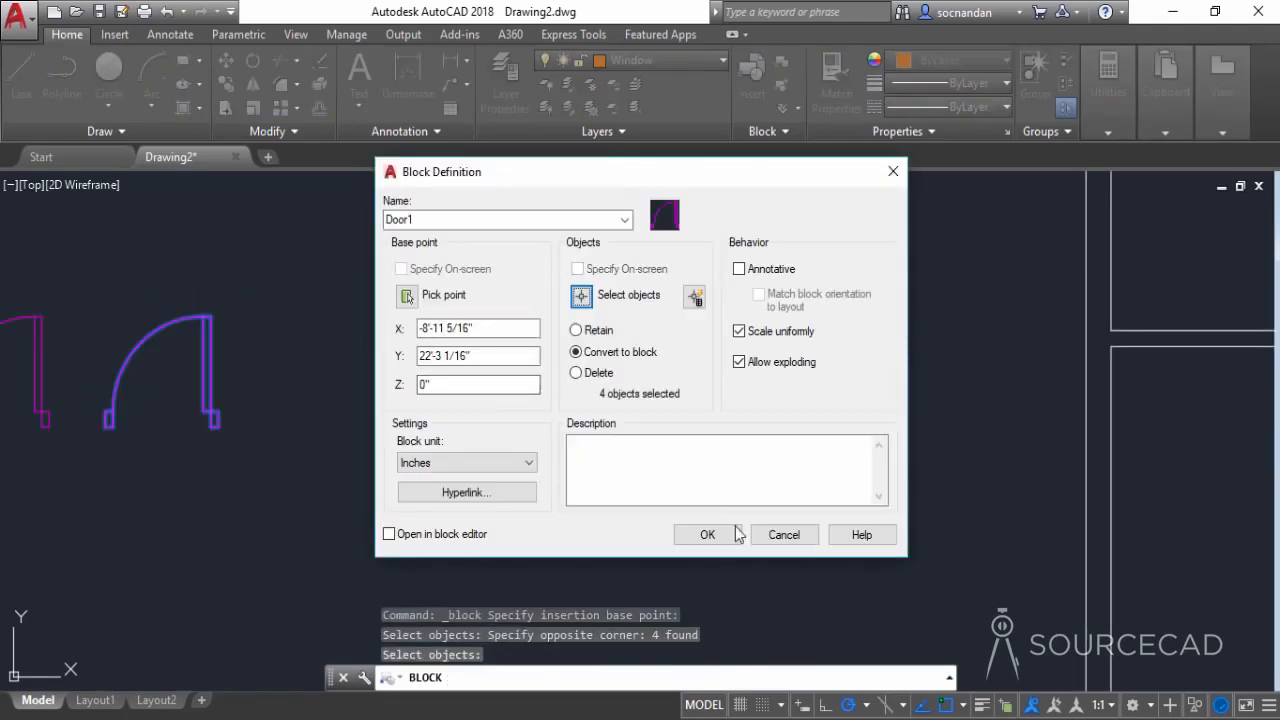
click(707, 535)
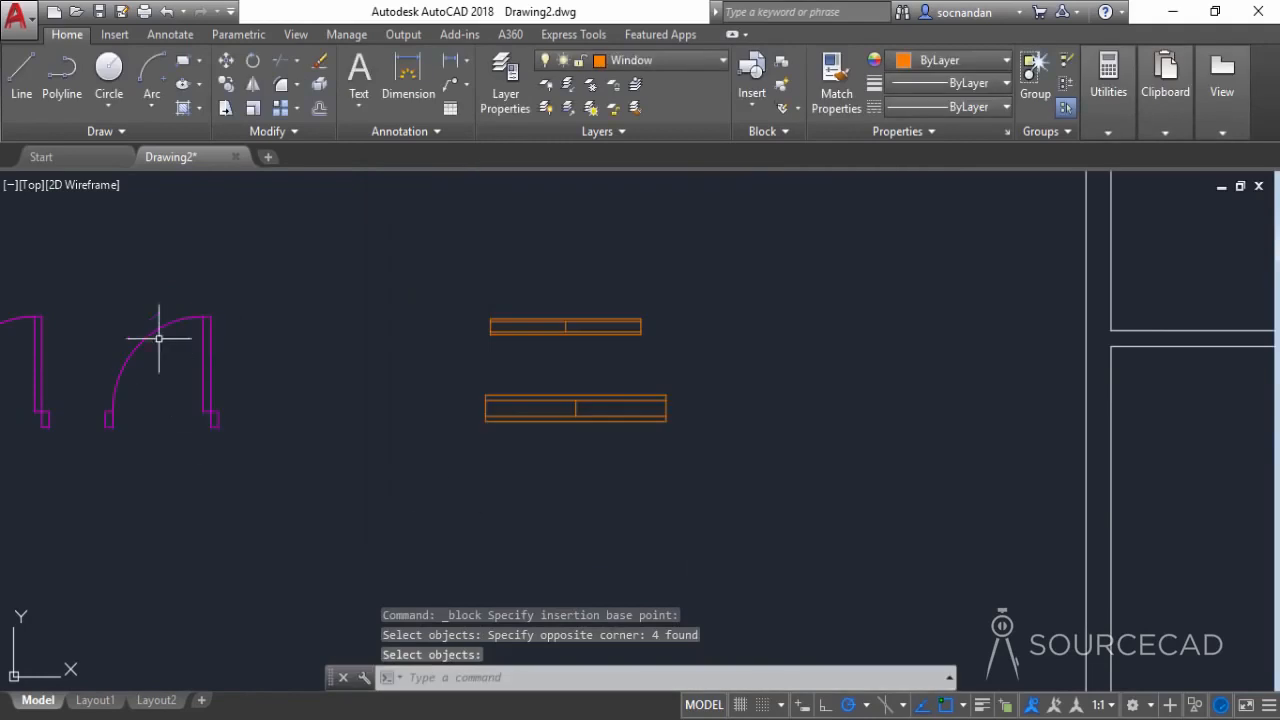
Step: Define the double door as a block named Door2, with its base point at the right jamb's lower outer corner
scroll(230, 345, down, 2)
middle_drag(257, 357, 517, 331)
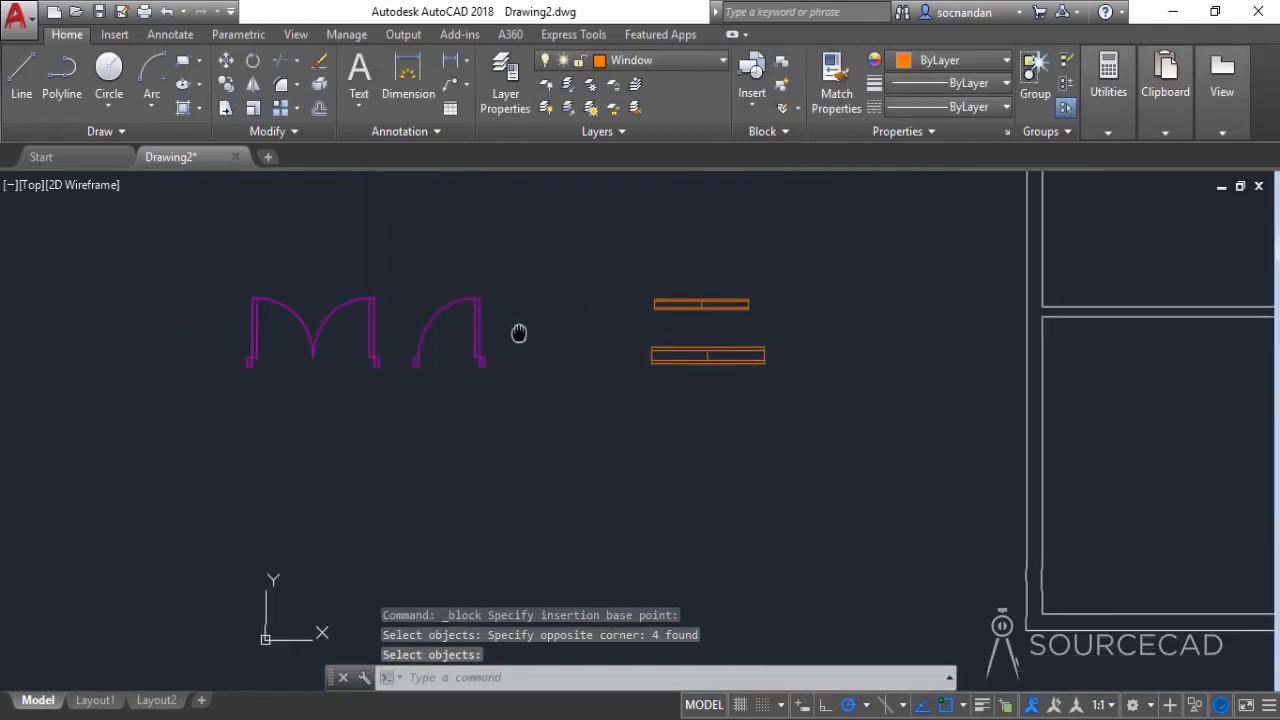
click(781, 60)
text(D)
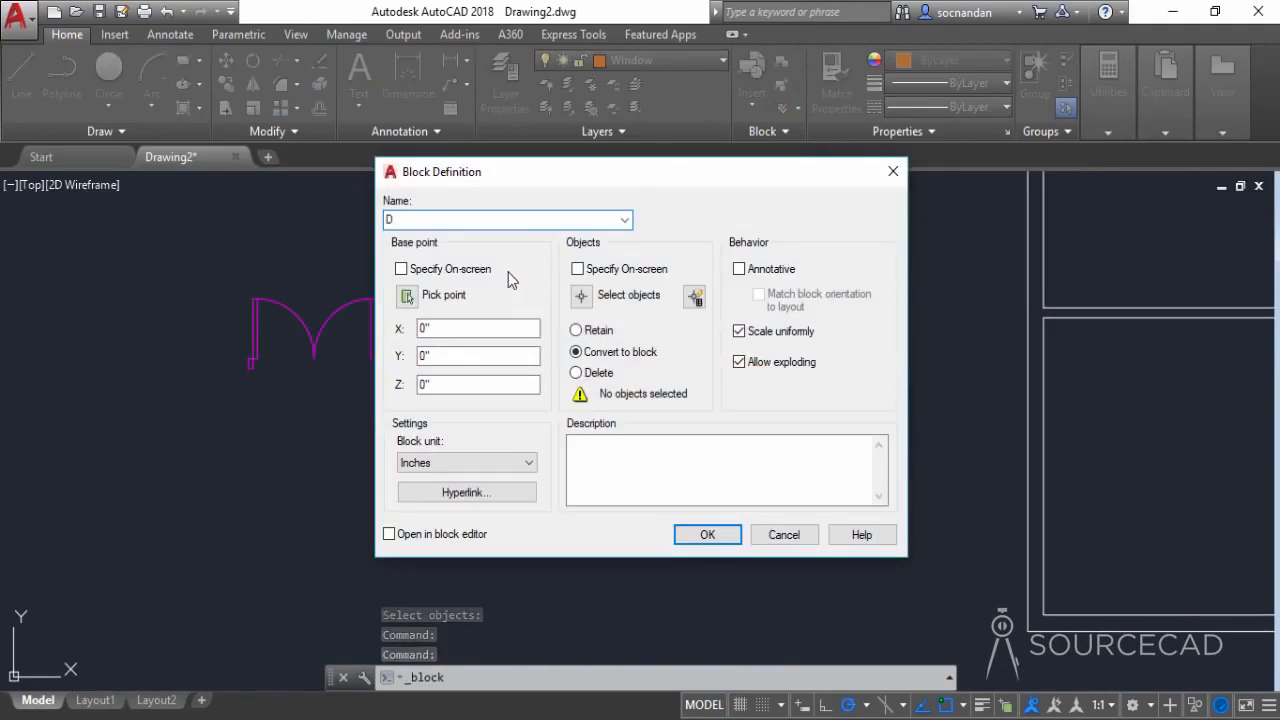
text(oor2)
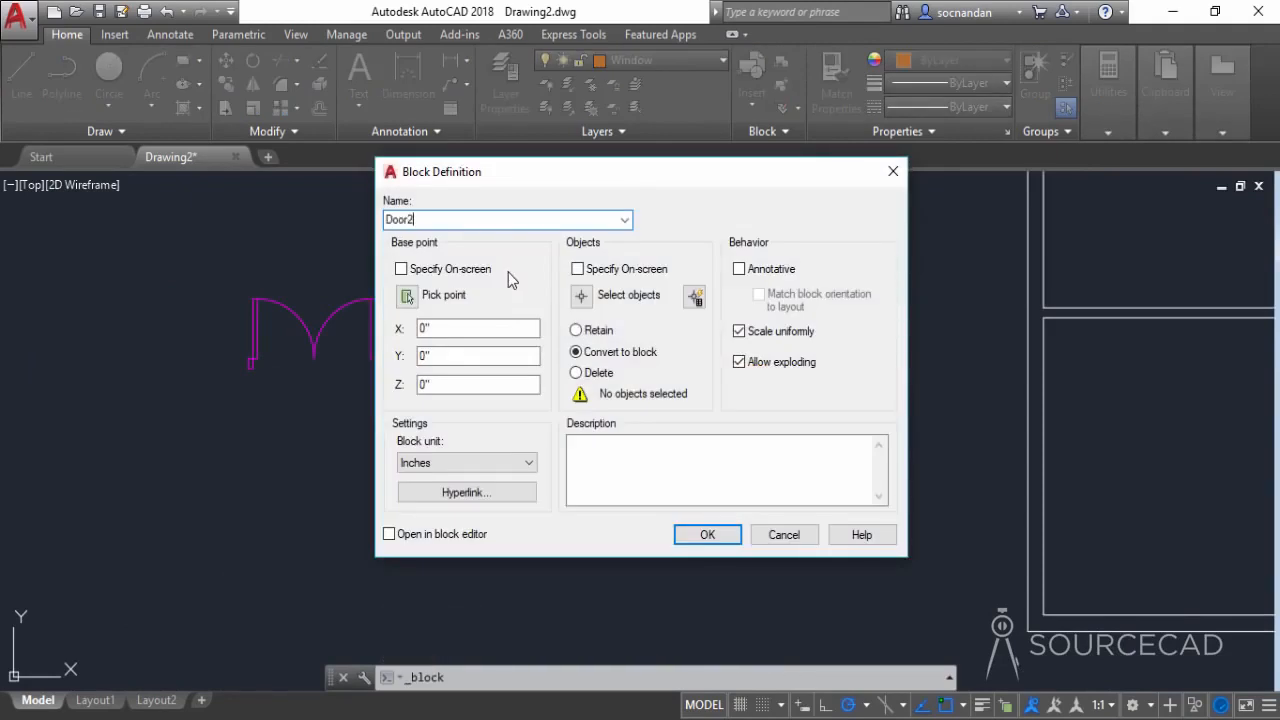
click(407, 296)
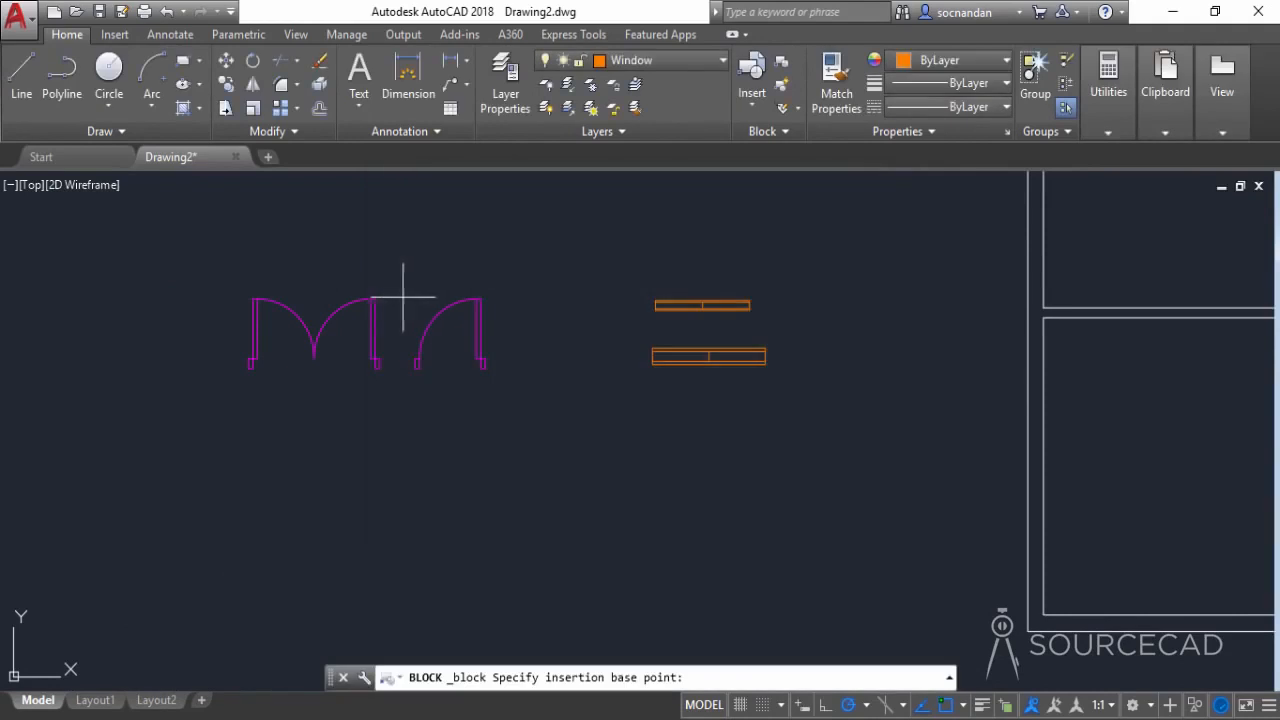
click(370, 357)
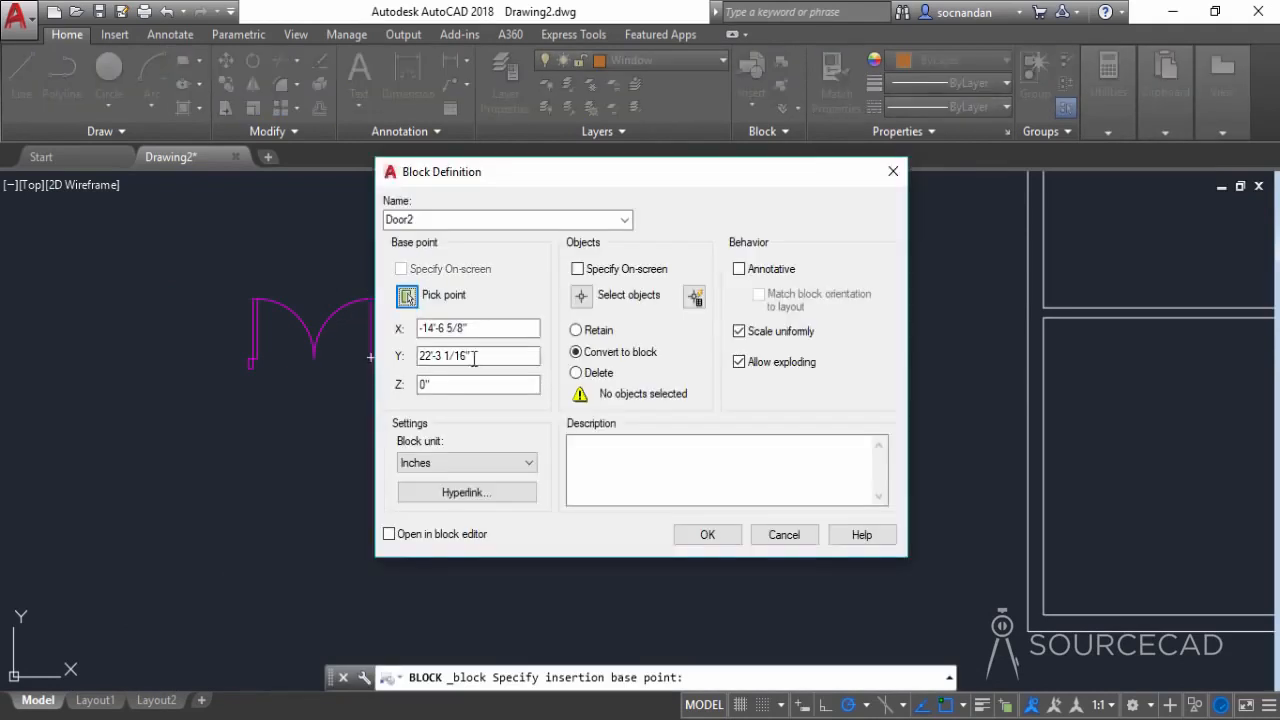
click(604, 302)
click(399, 381)
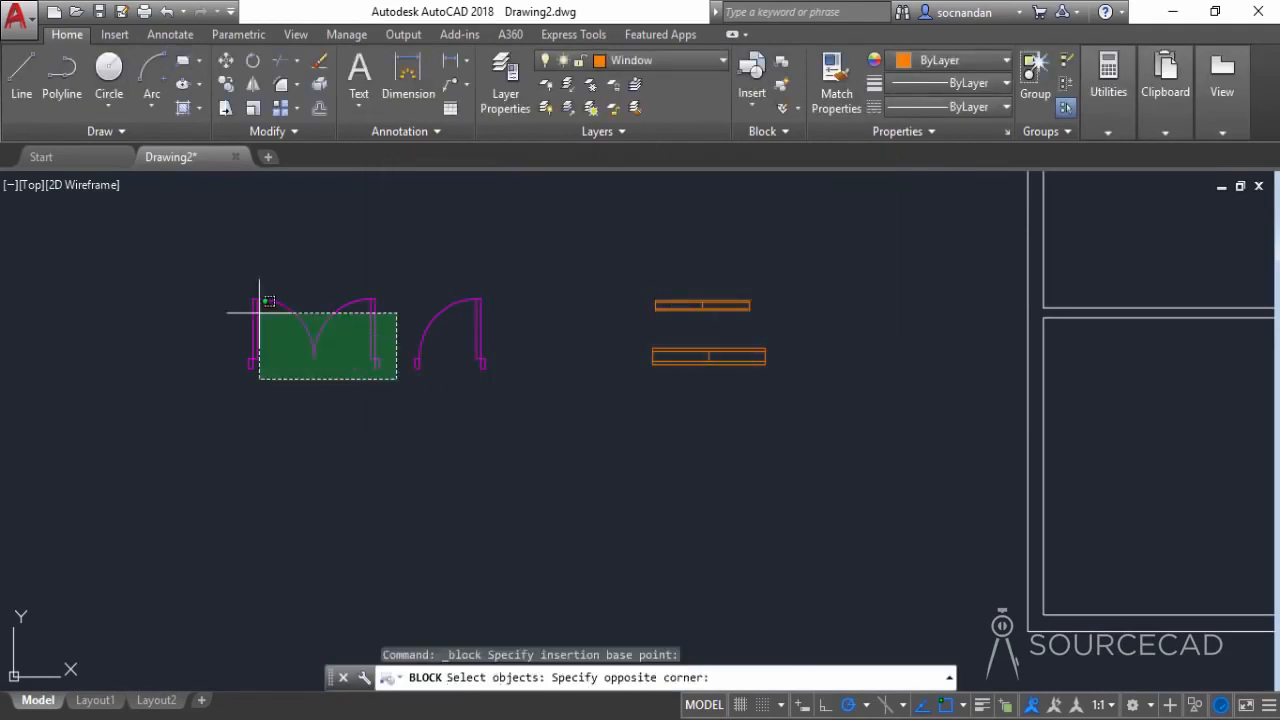
click(153, 245)
key(Return)
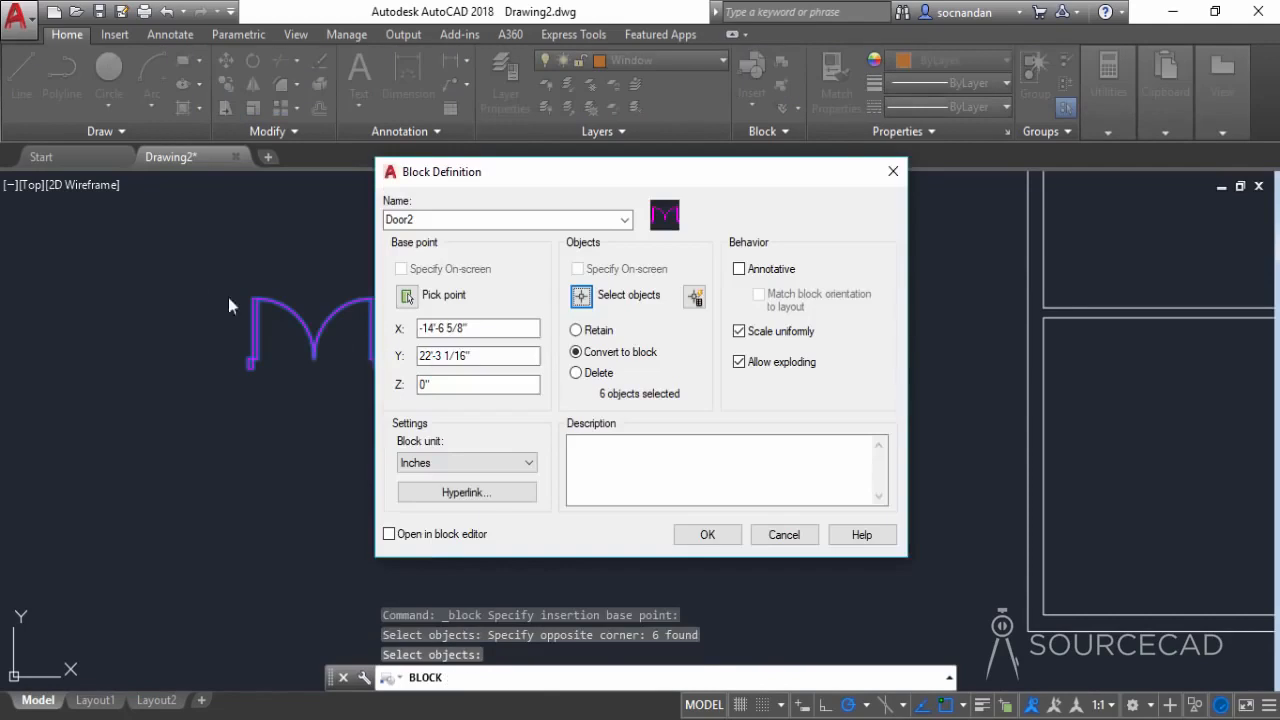
click(709, 535)
Step: Define the upper, smaller window symbol as a block named Window1, with its base point at the right end
scroll(724, 443, down, 1)
scroll(714, 448, up, 1)
middle_drag(714, 448, 572, 484)
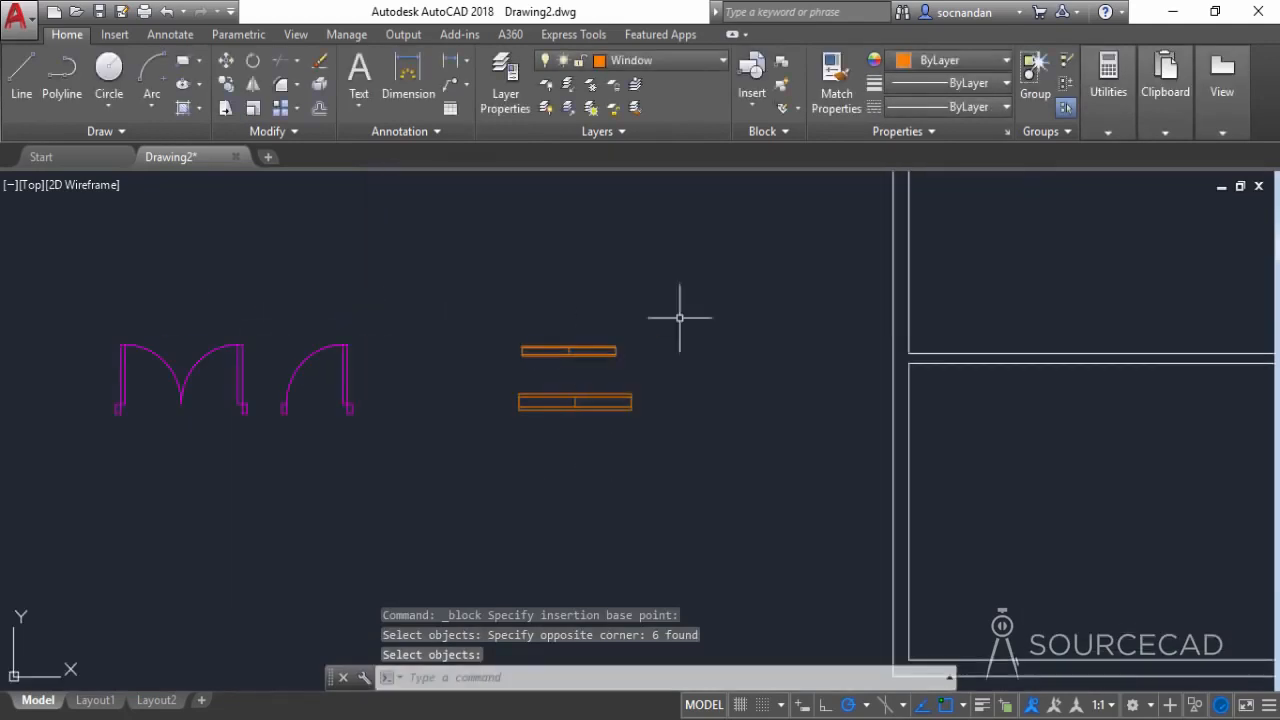
click(785, 64)
text(Window1)
click(406, 295)
click(620, 372)
click(581, 295)
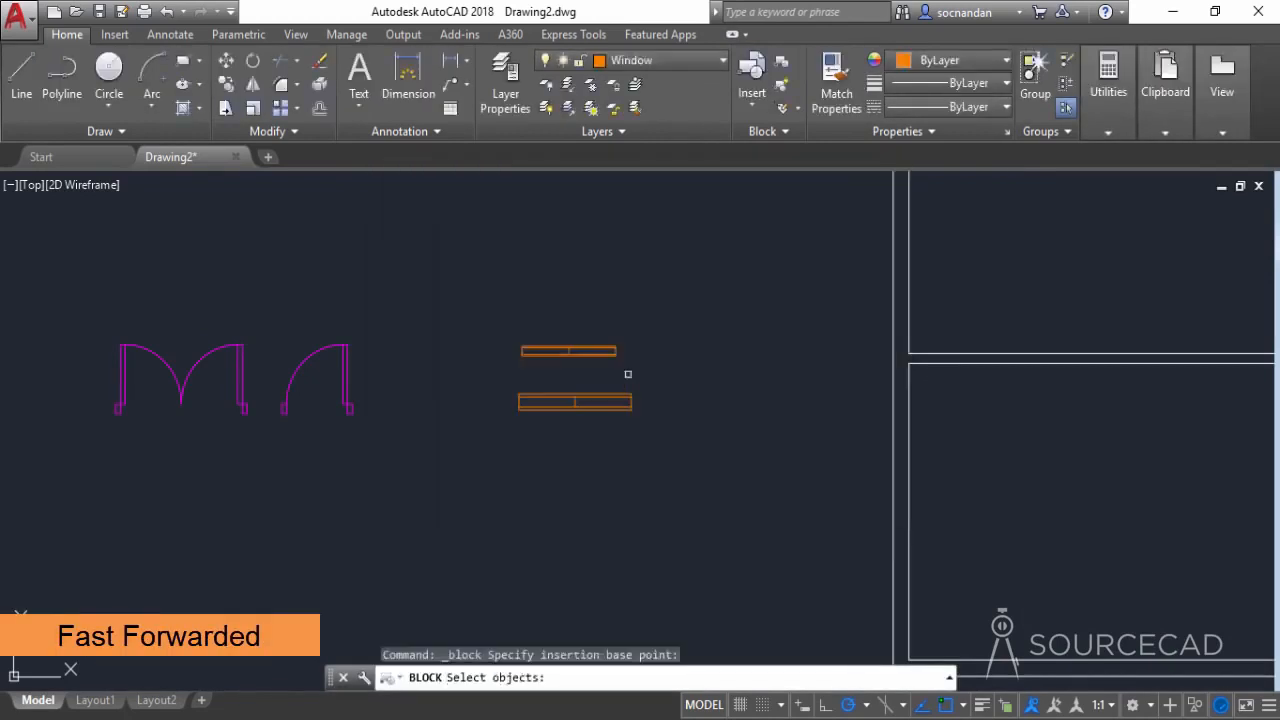
click(625, 382)
click(508, 336)
key(Return)
click(707, 534)
Step: Define the lower, 6' window symbol as a block named Window2, with its base point at the right end
click(783, 62)
text(Window2)
click(406, 295)
click(623, 402)
click(583, 297)
click(640, 432)
click(525, 340)
key(Return)
click(707, 534)
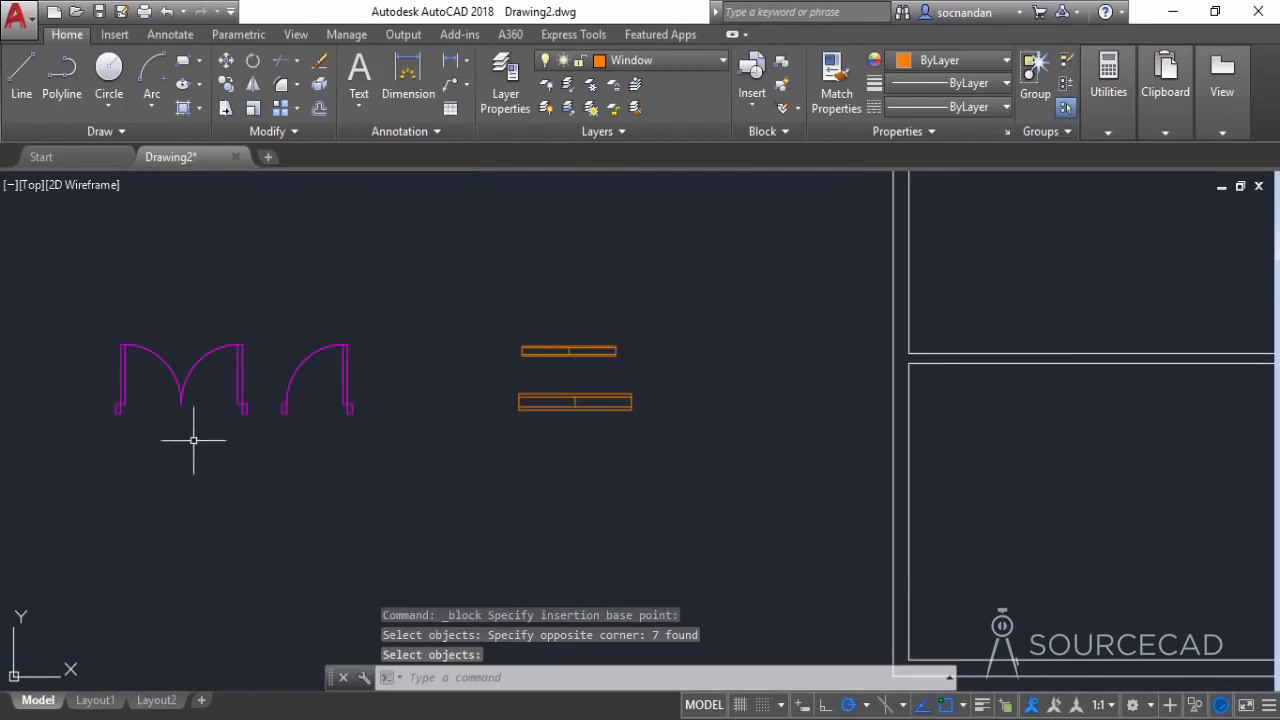
click(752, 92)
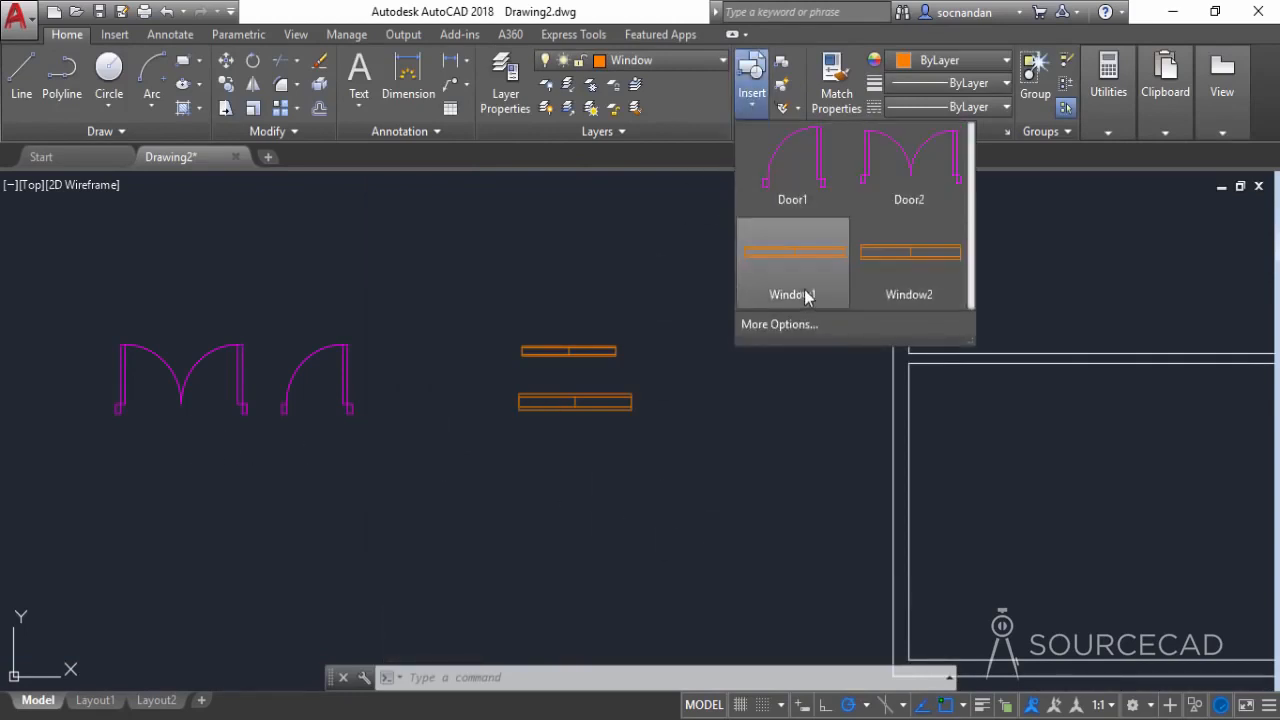
scroll(790, 435, down, 4)
middle_drag(766, 434, 600, 457)
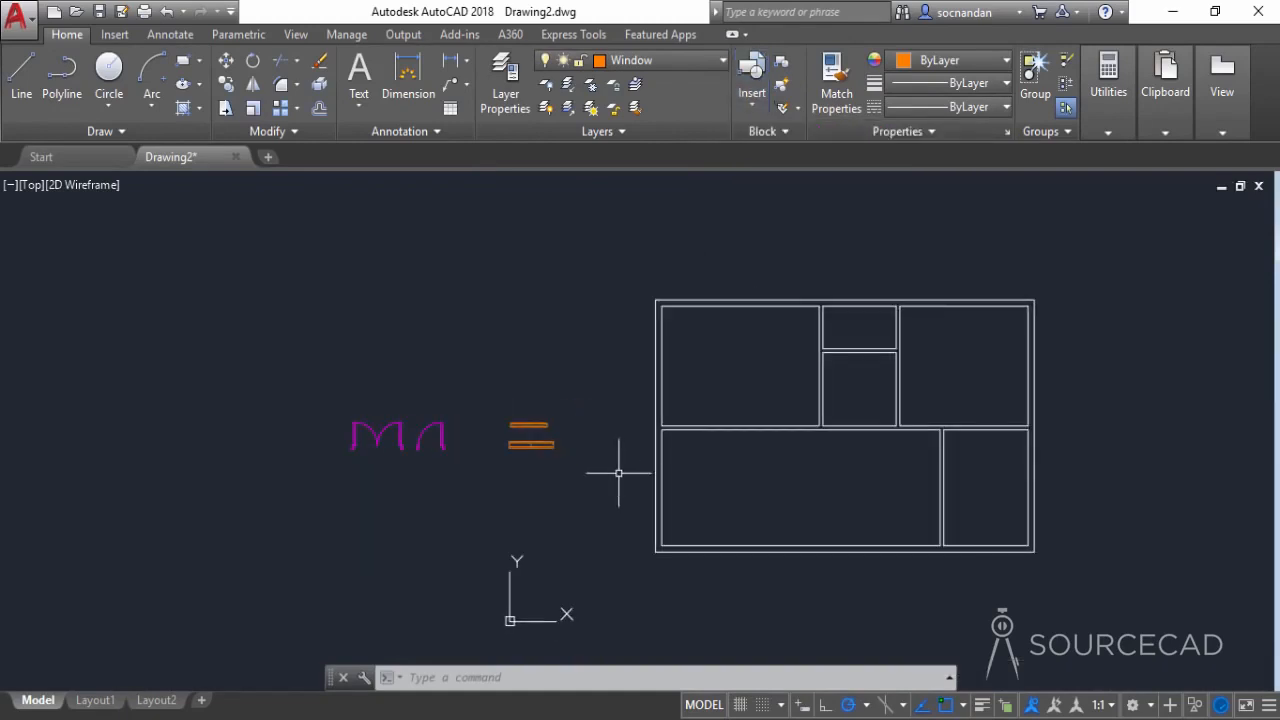